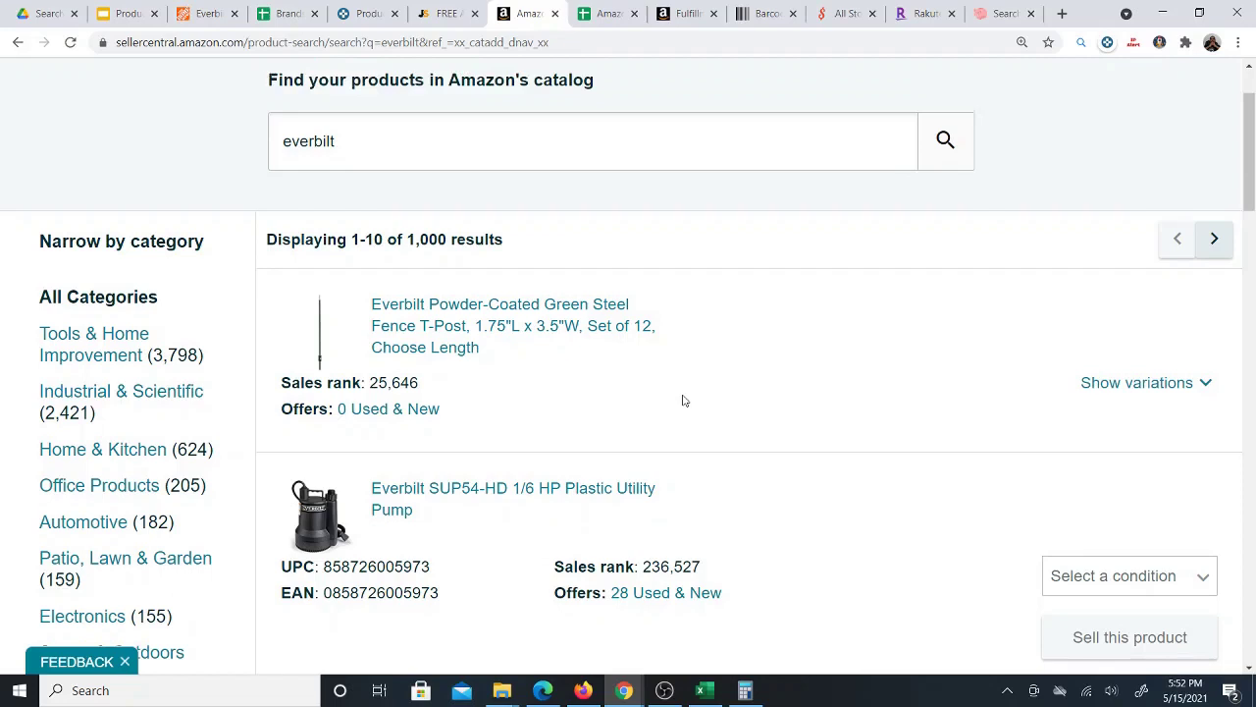
Open the Amazon product page of the Everbilt Powder-Coated Green Steel Fence T-Post from the catalog results
scroll(684, 400, "down", 1)
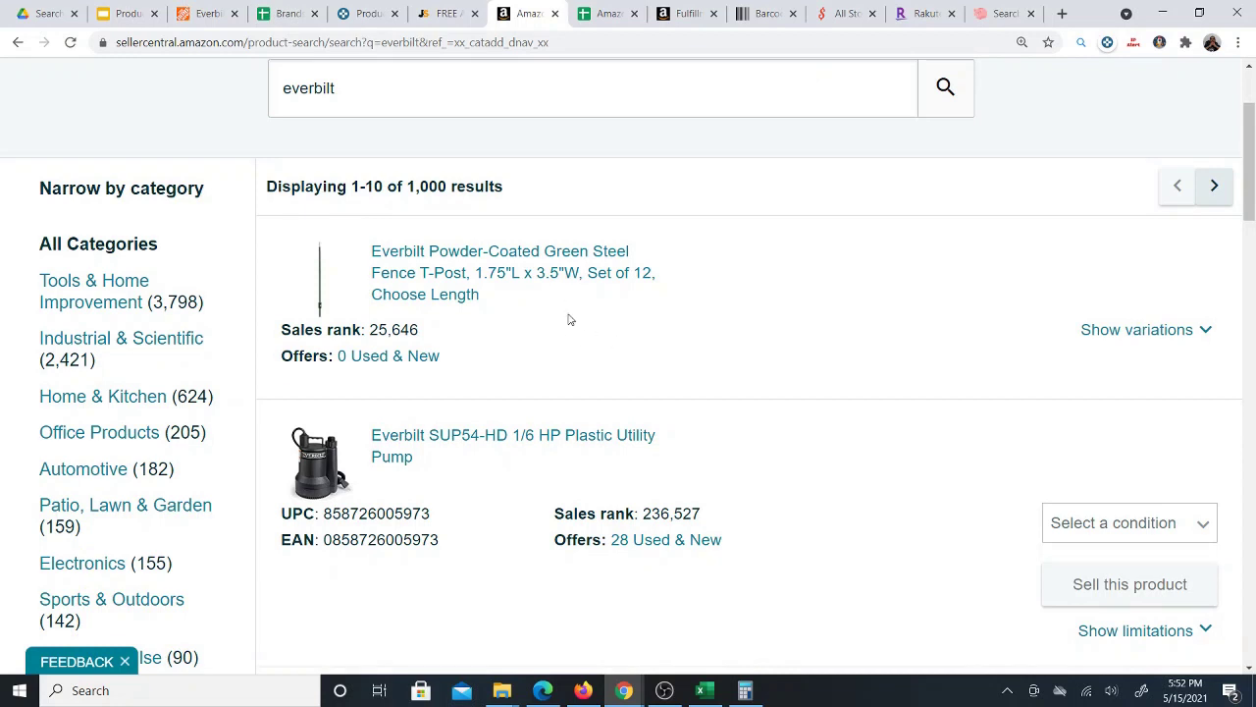
left_click(505, 277)
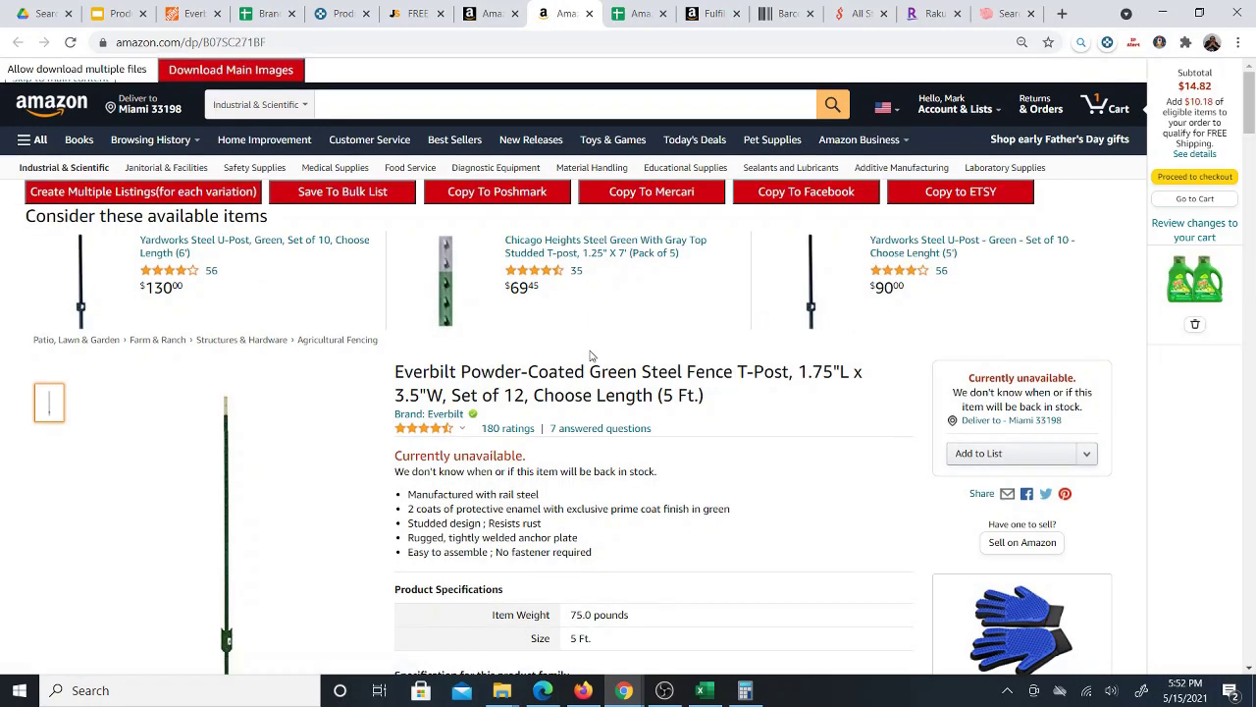
left_click(489, 16)
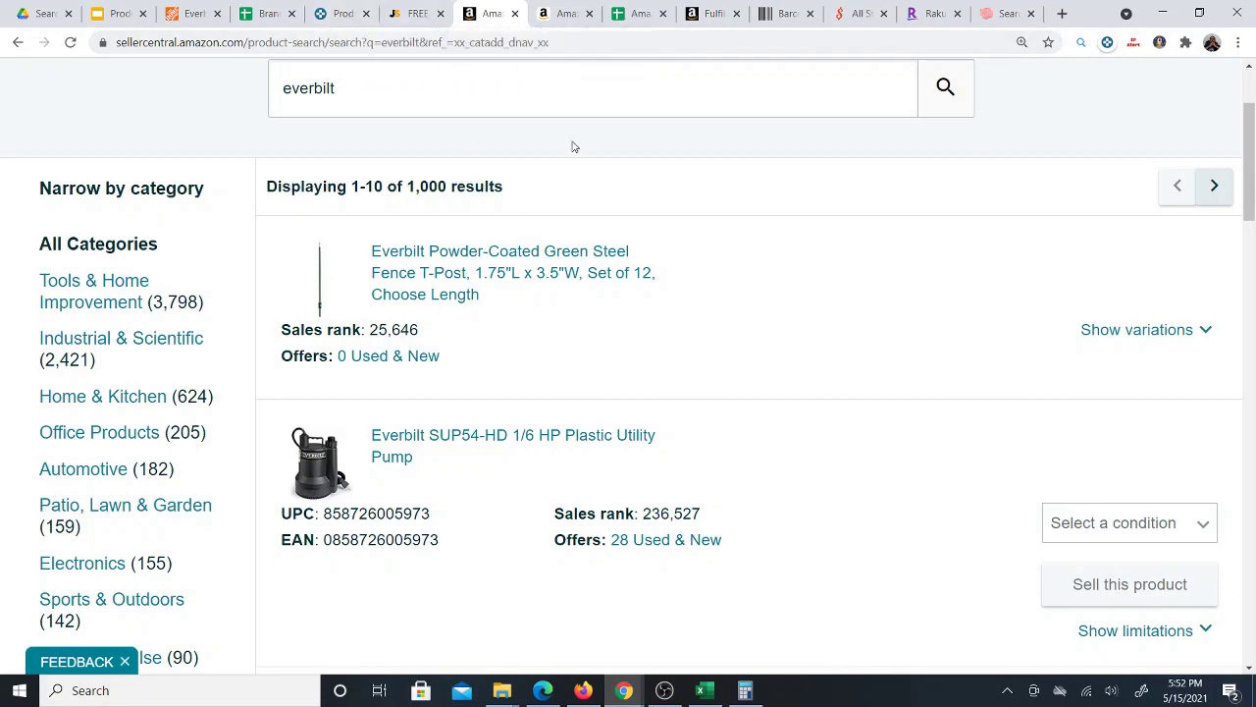
left_click(577, 20)
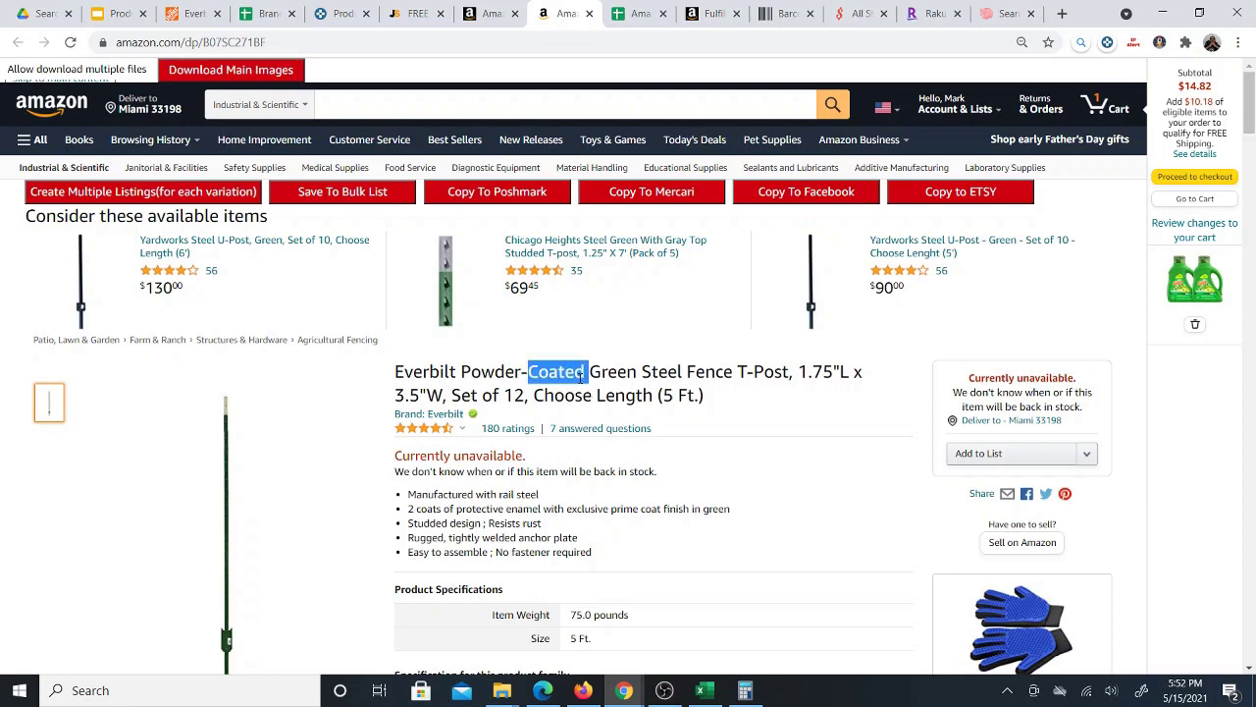
Search Google for the full title of the Everbilt fence T-Post listing
triple_click(579, 378)
double_click(577, 375)
triple_click(567, 371)
right_click(567, 373)
left_click(593, 384)
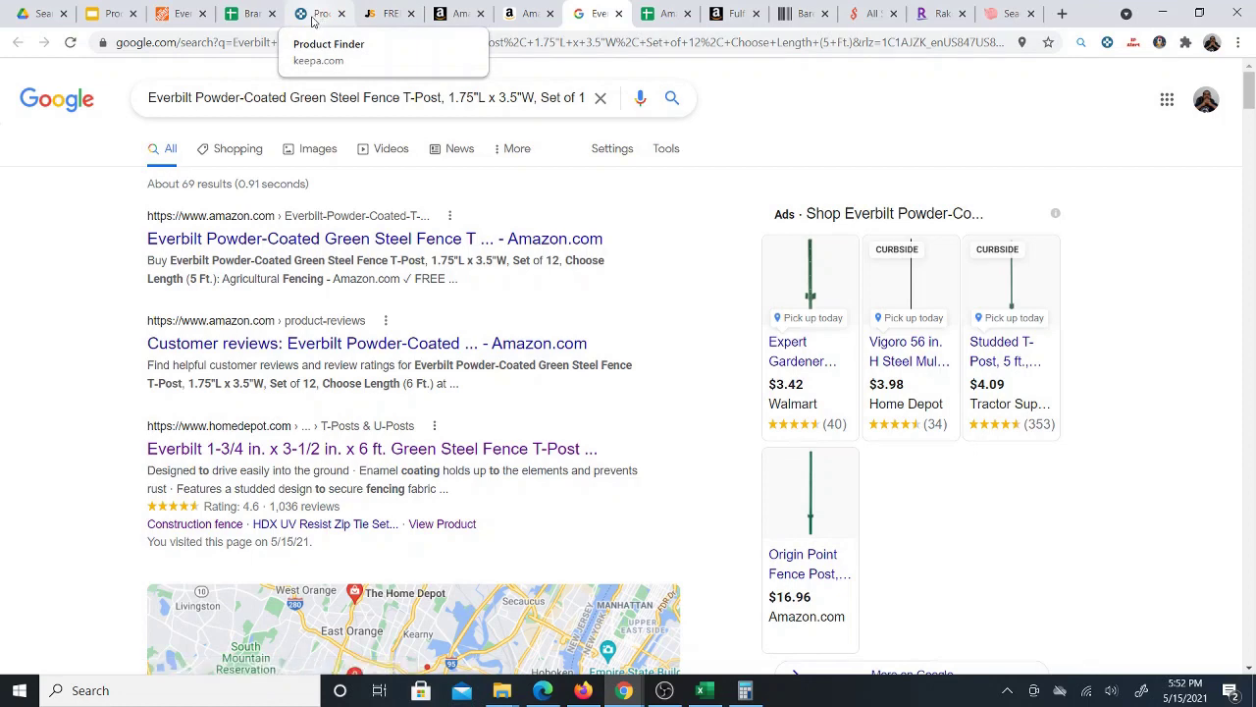
Switch to Keepa's Product Finder and set the minimum current Sales Rank to 1
left_click(314, 16)
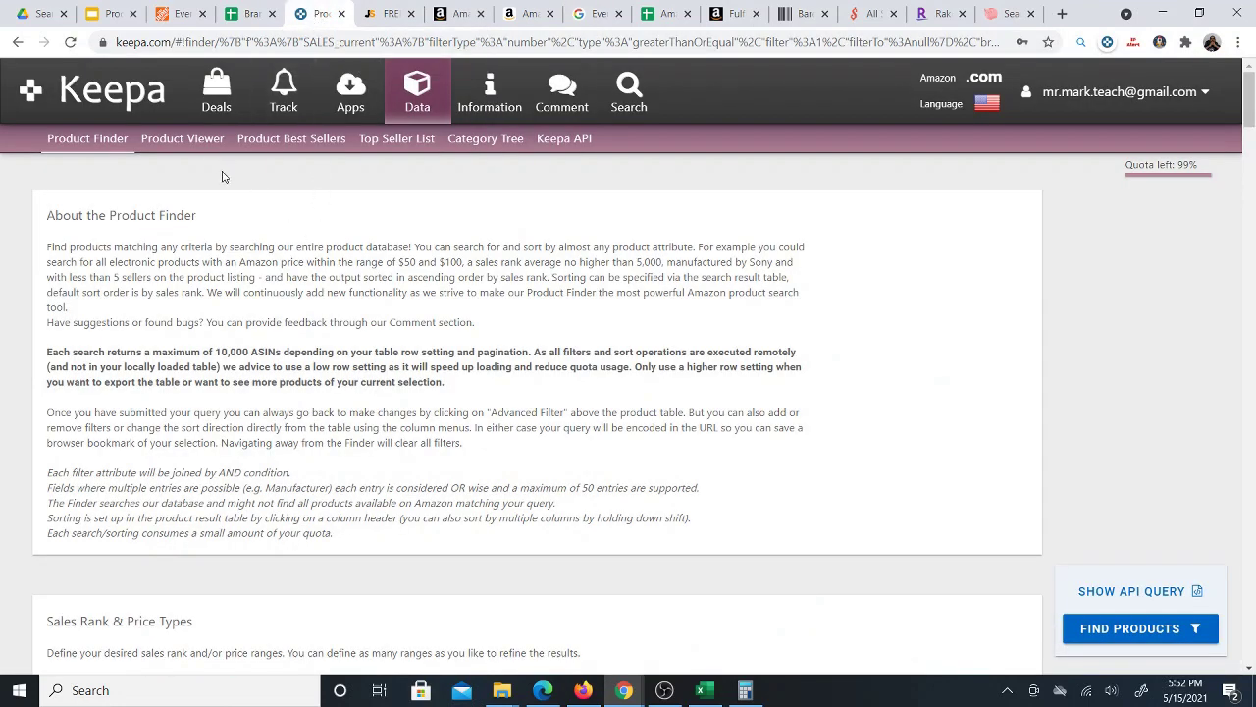
scroll(383, 280, "down", 2)
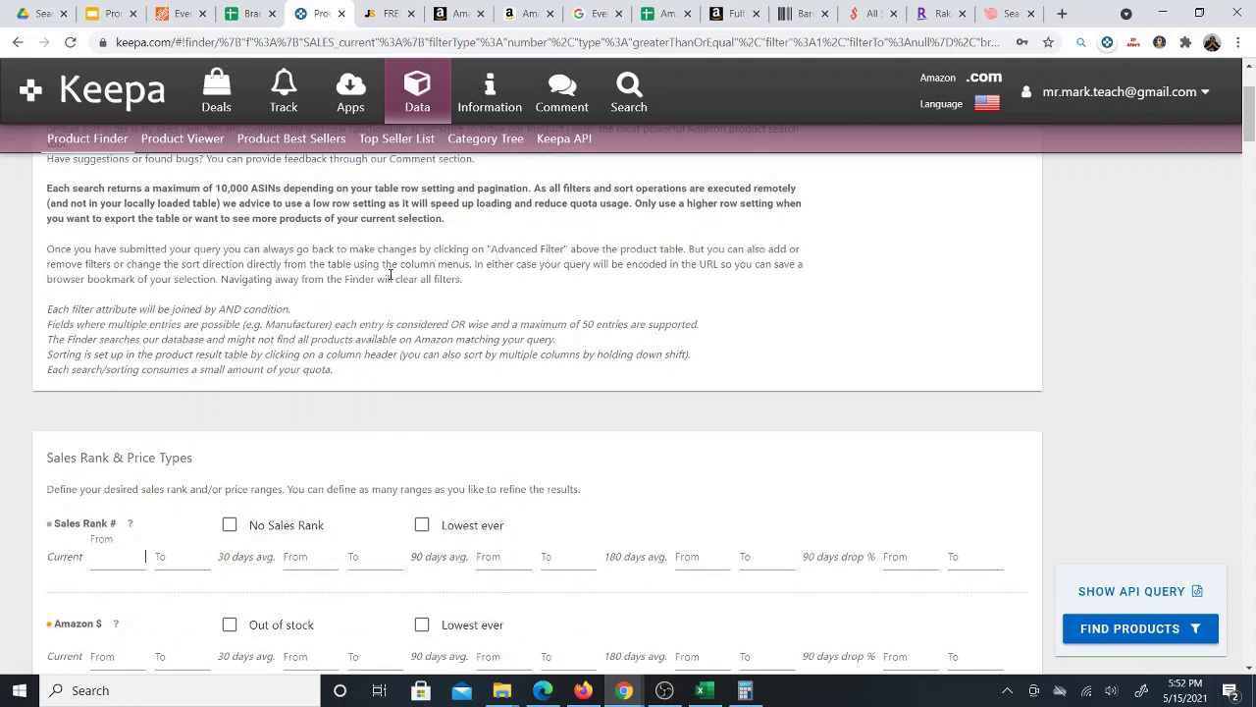
scroll(398, 273, "down", 1)
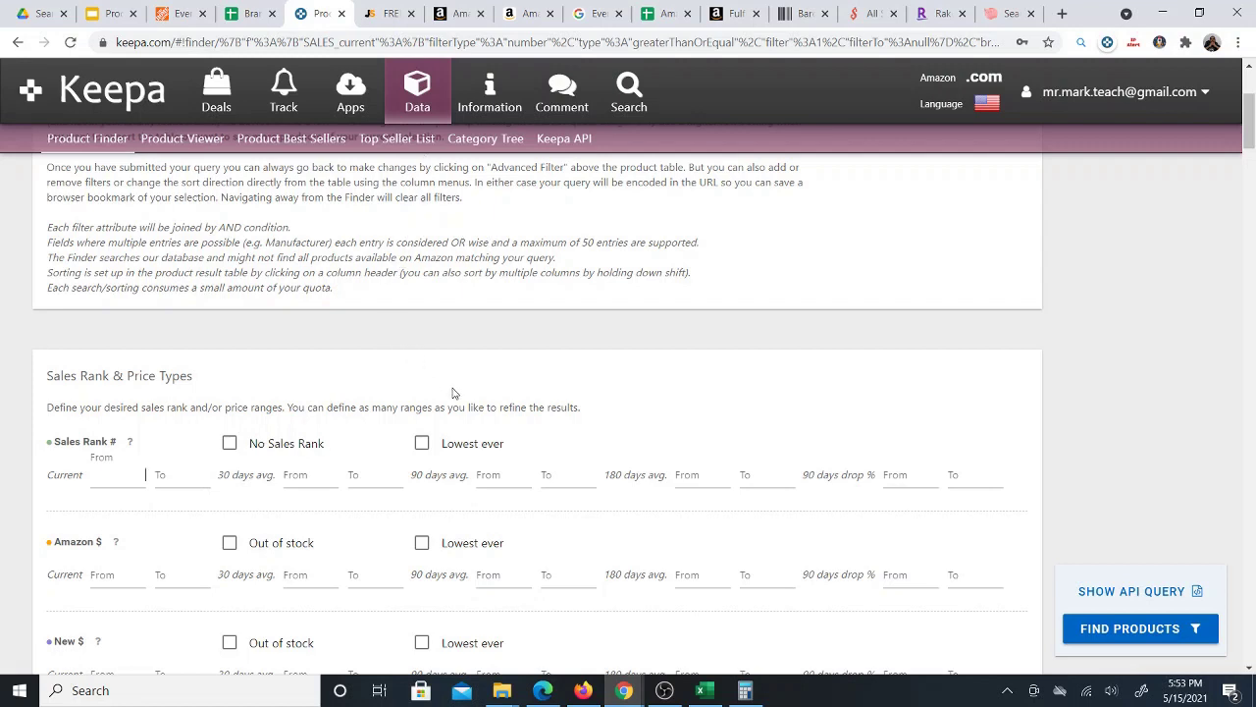
scroll(454, 389, "down", 1)
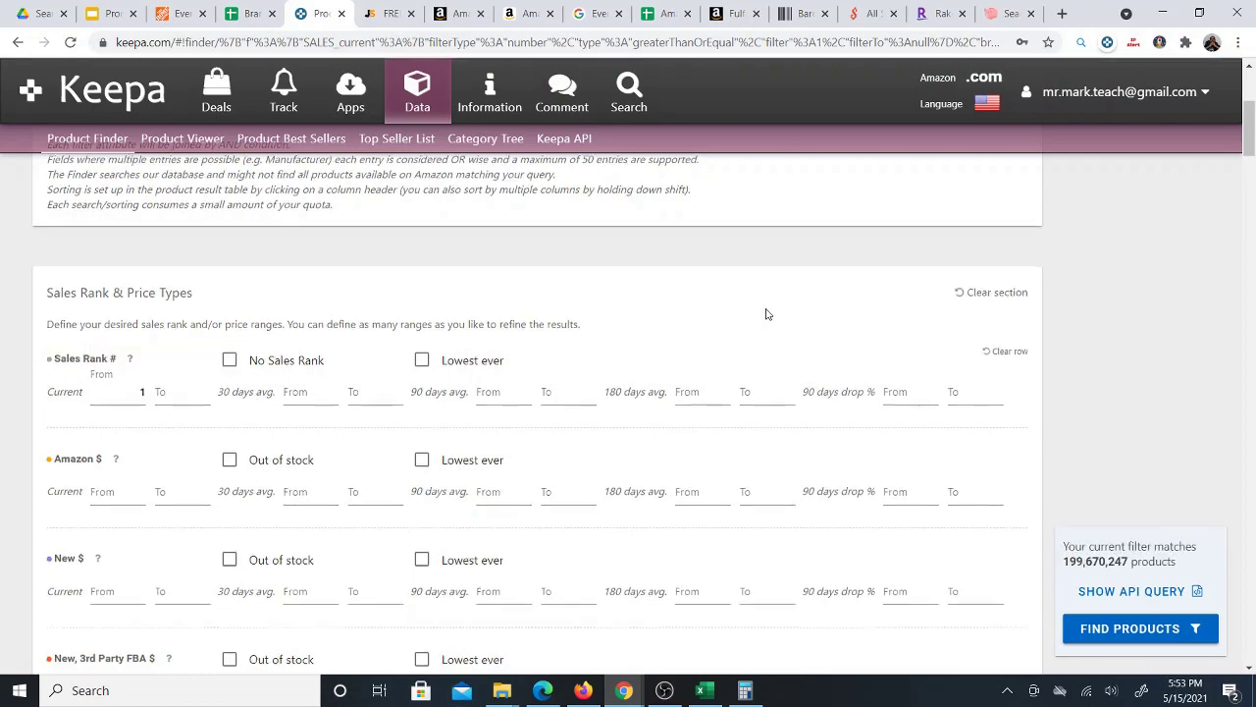
Restrict the product filter to the brand everbilt
scroll(767, 310, "down", 1)
scroll(767, 310, "down", 5)
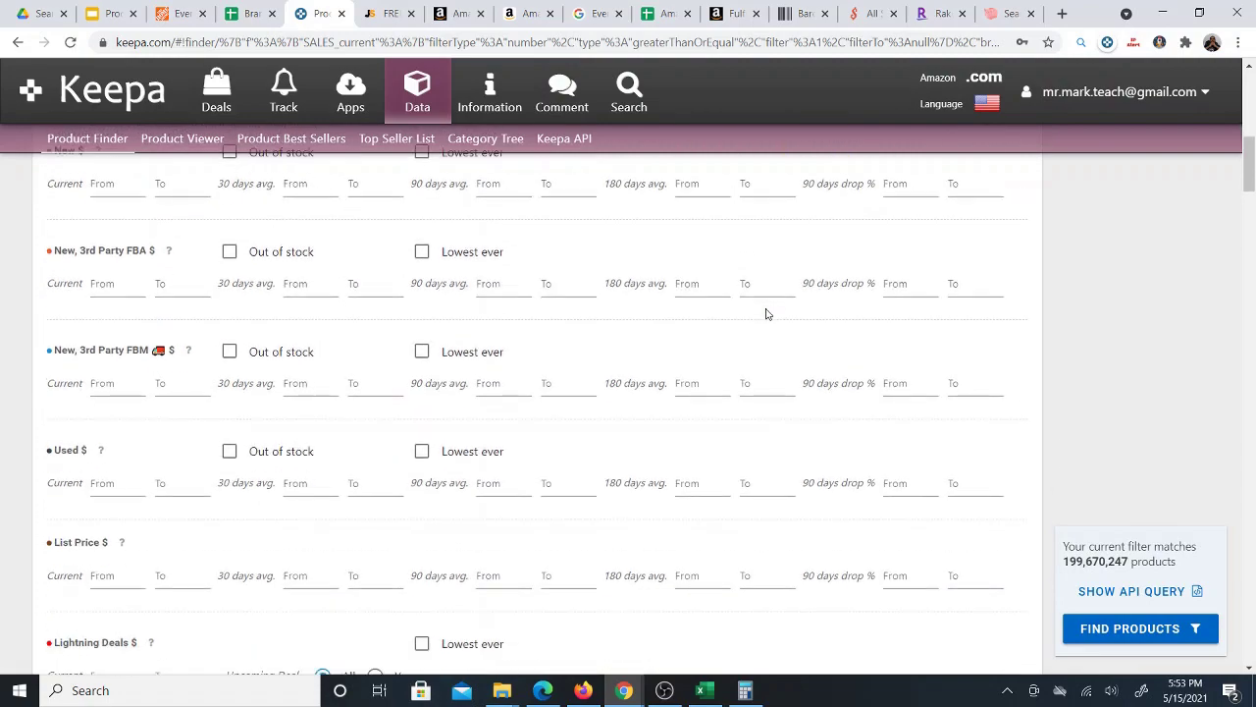
scroll(766, 312, "down", 6)
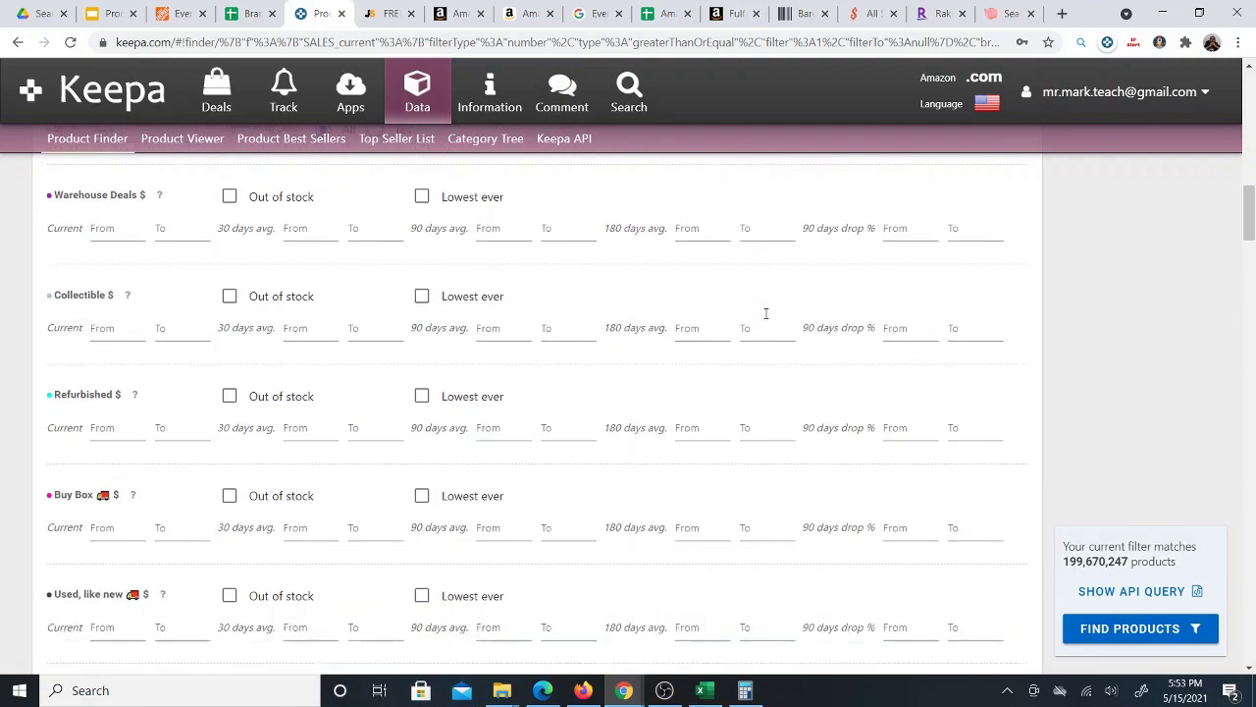
scroll(767, 313, "down", 9)
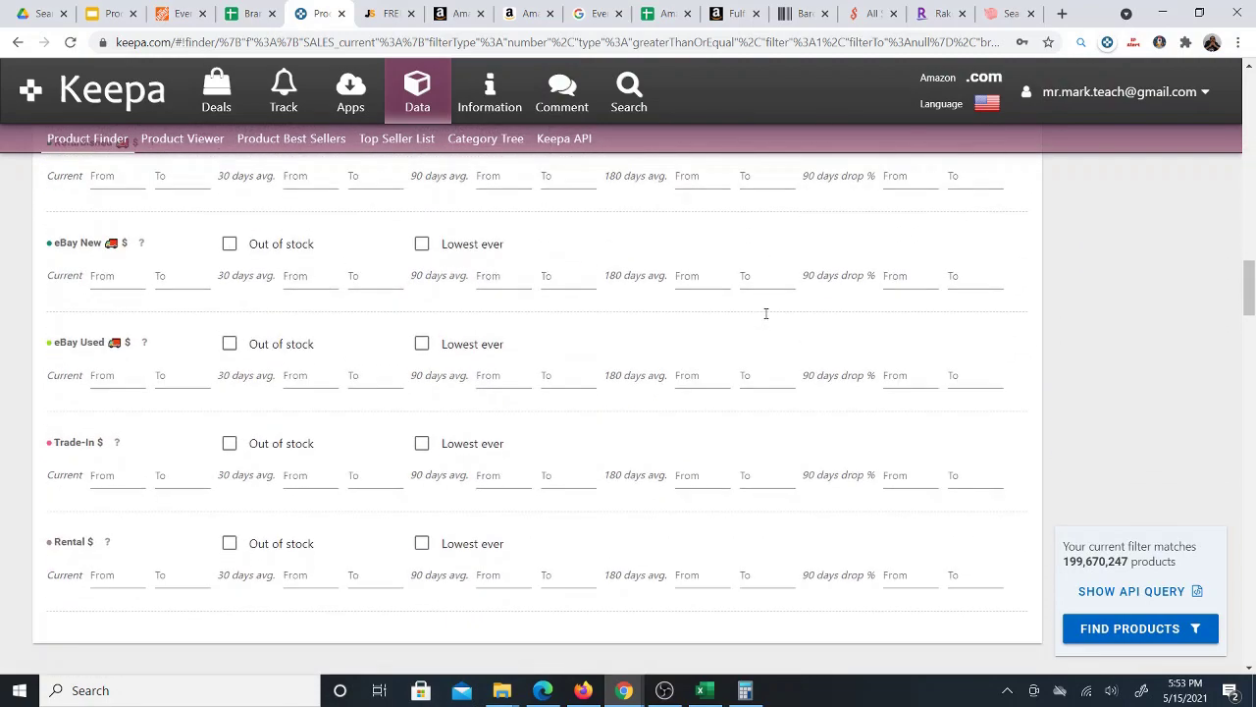
scroll(765, 312, "down", 4)
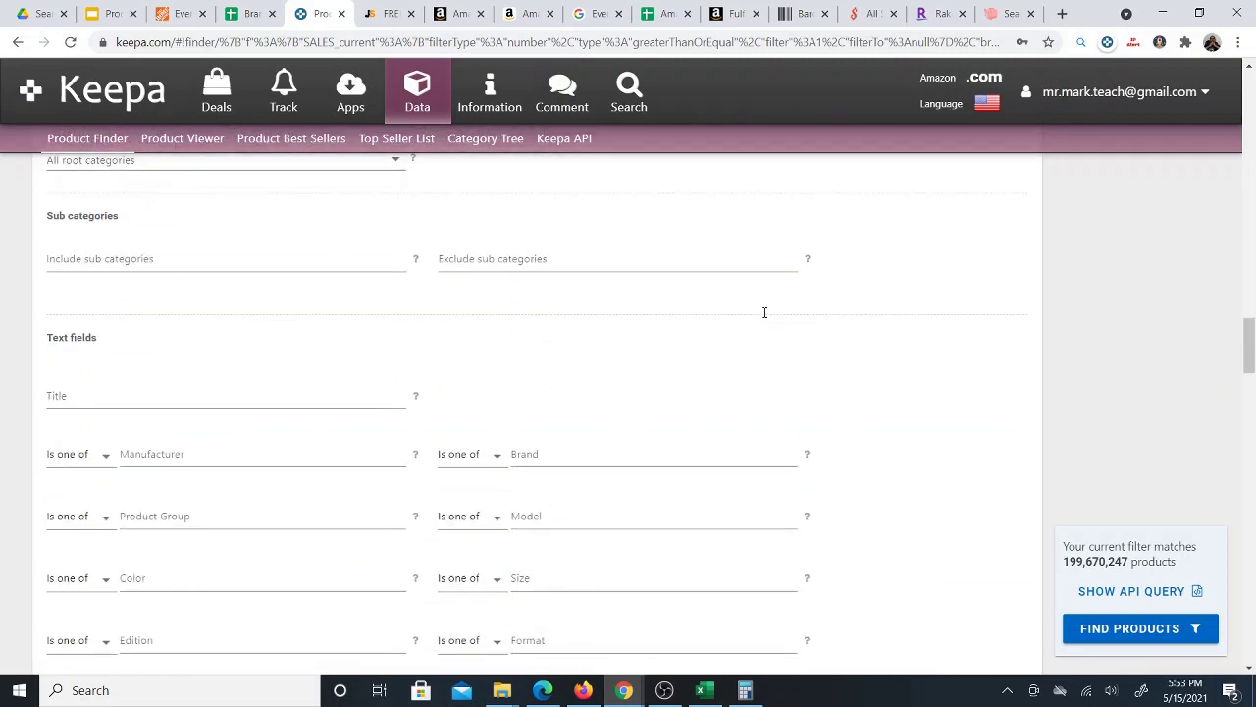
left_click(577, 451)
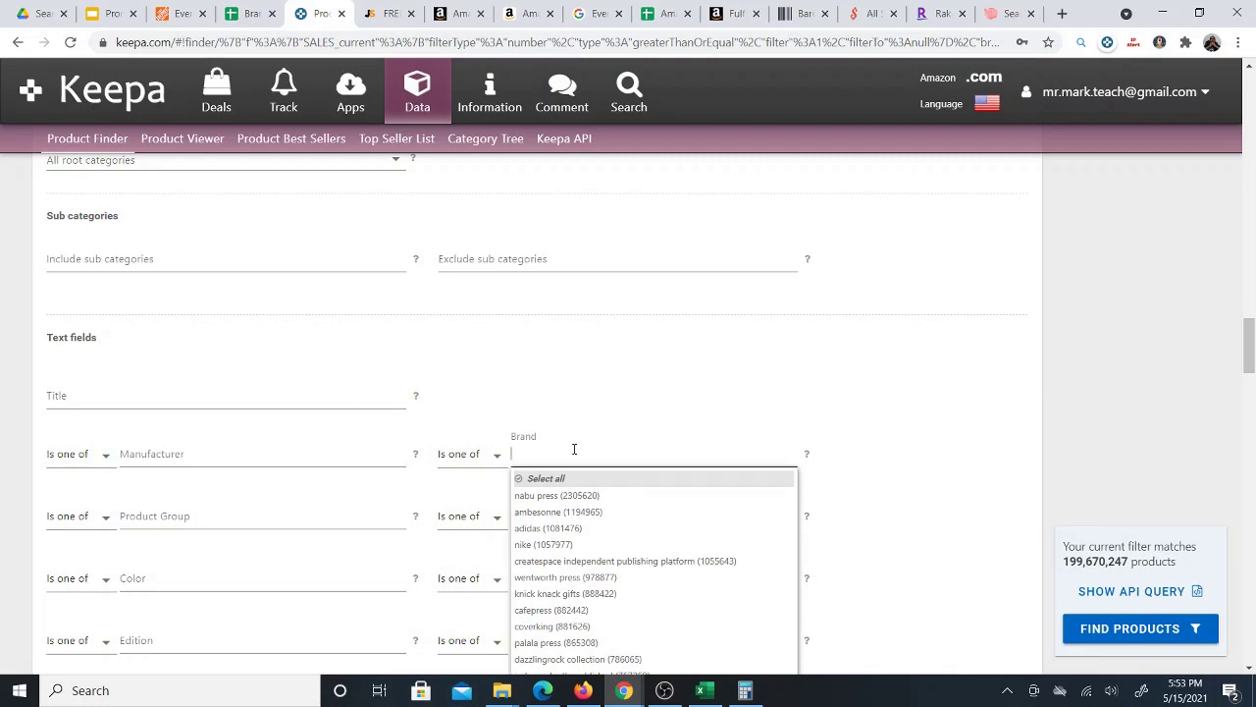
type("eve")
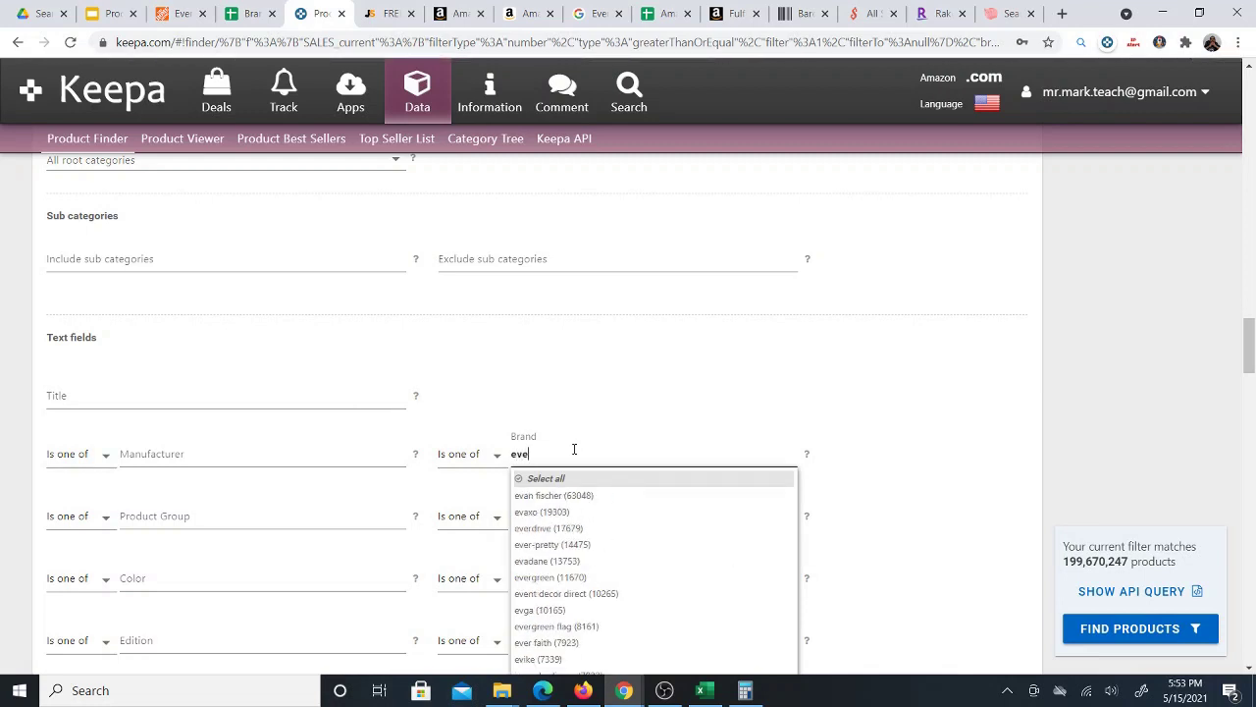
type("rbilt")
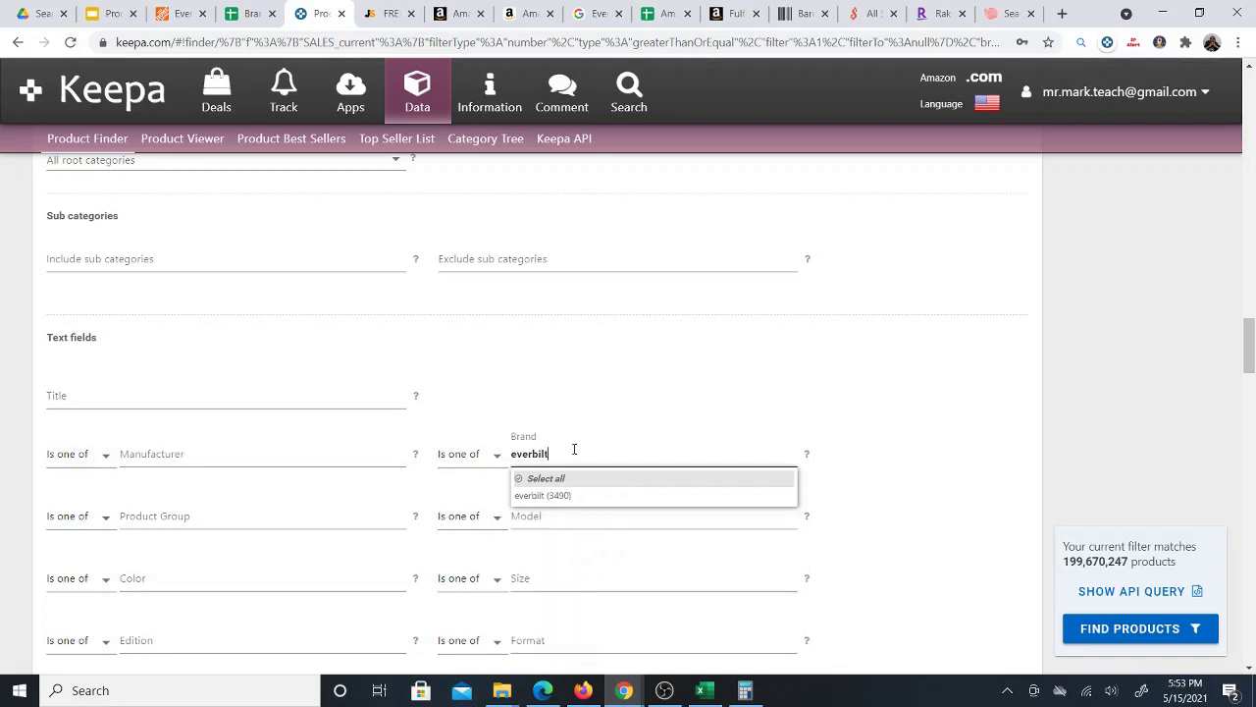
left_click(564, 495)
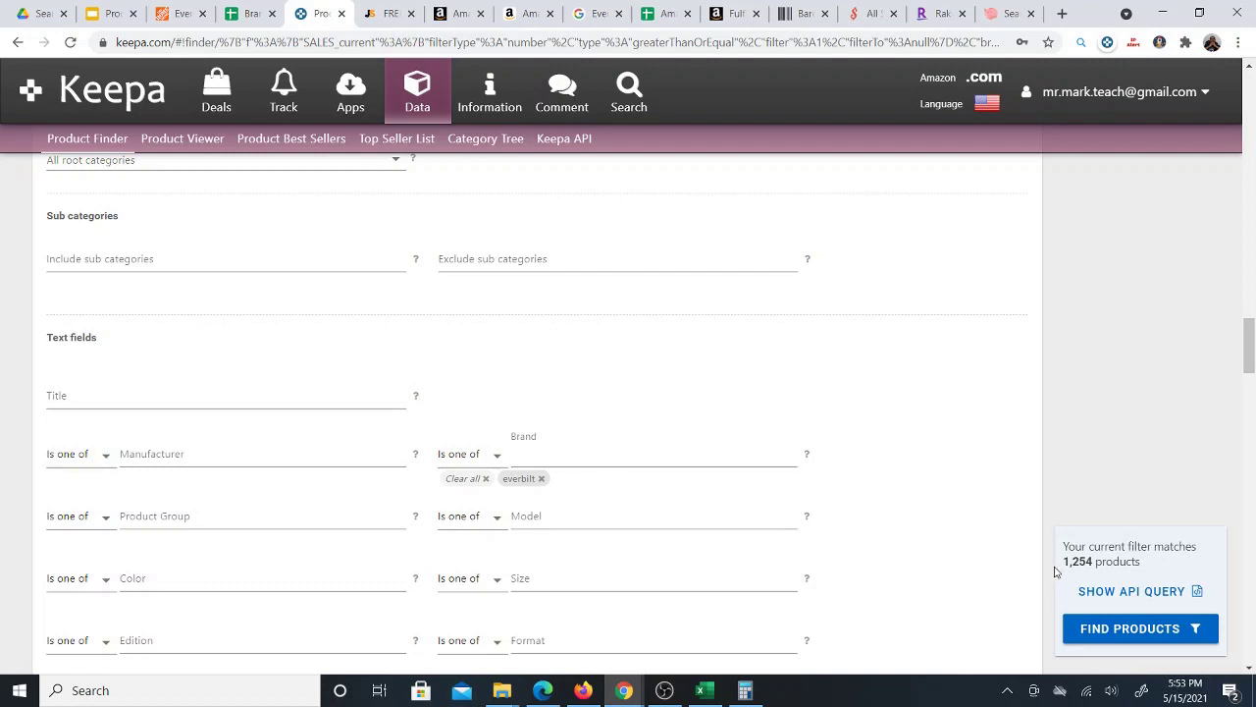
left_click_drag(1065, 561, 1095, 561)
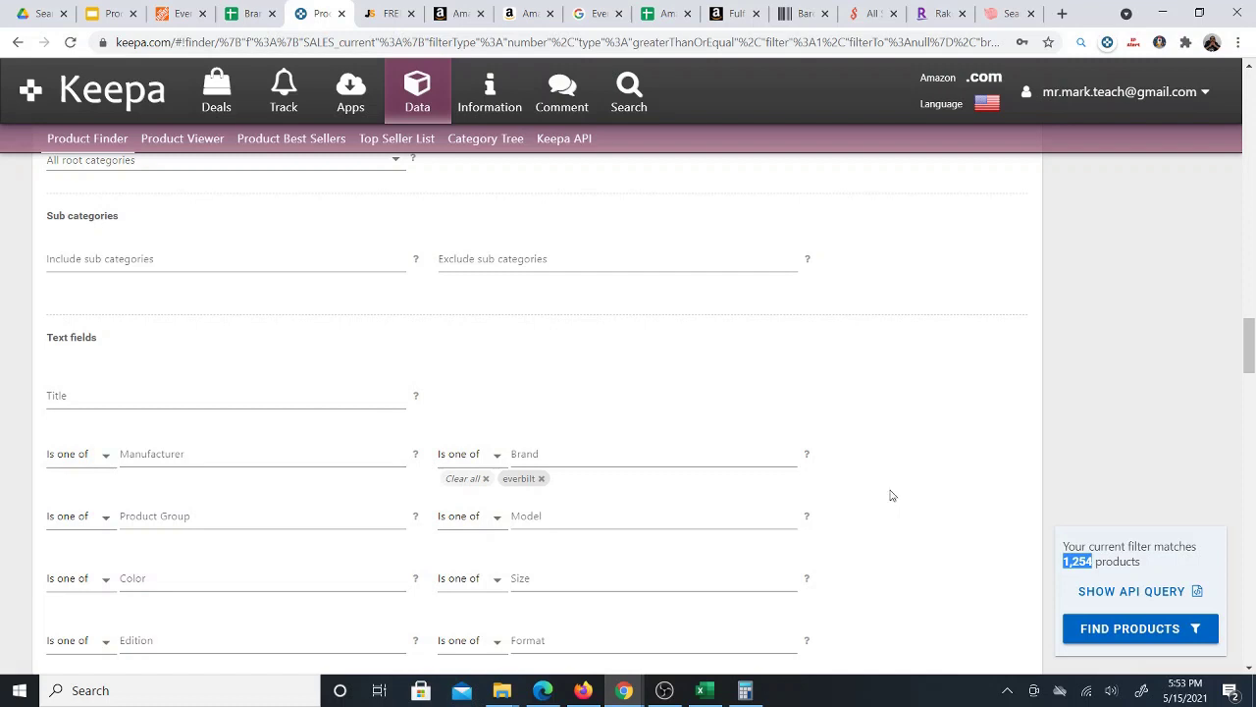
Set the minimum 90 days out of stock percentage for Amazon to 100
scroll(898, 490, "down", 2)
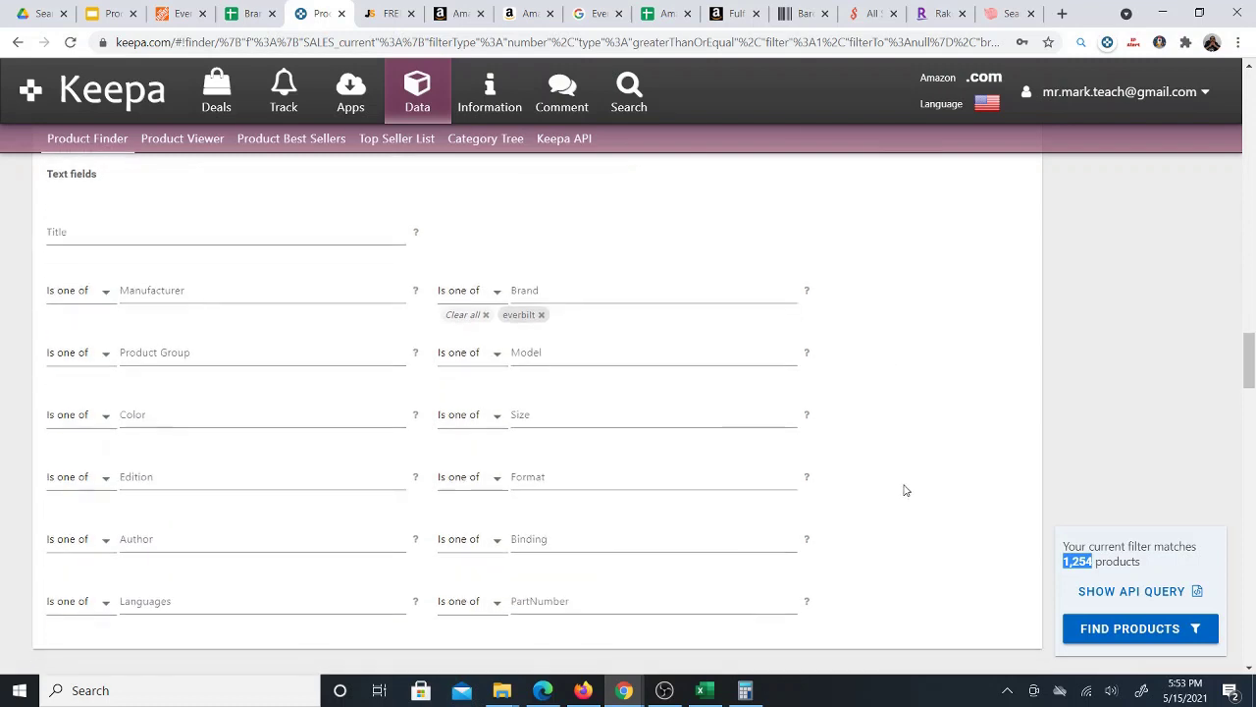
scroll(908, 491, "down", 3)
scroll(912, 488, "down", 5)
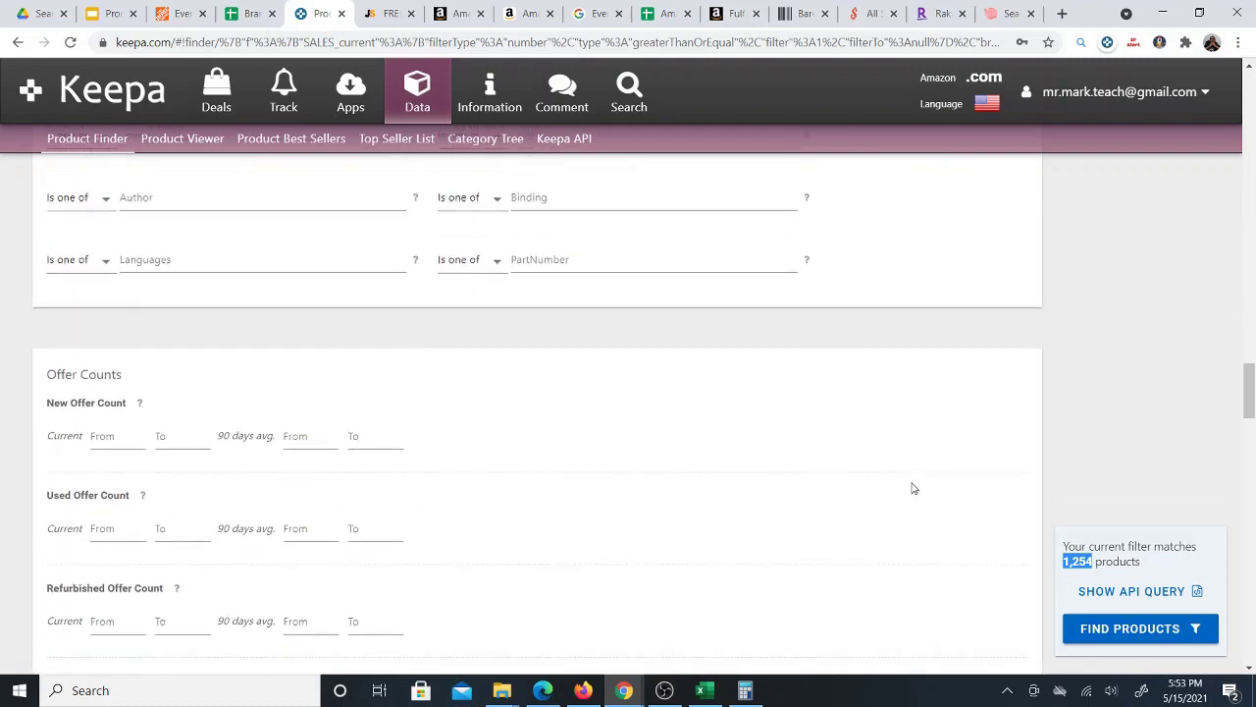
scroll(915, 488, "down", 6)
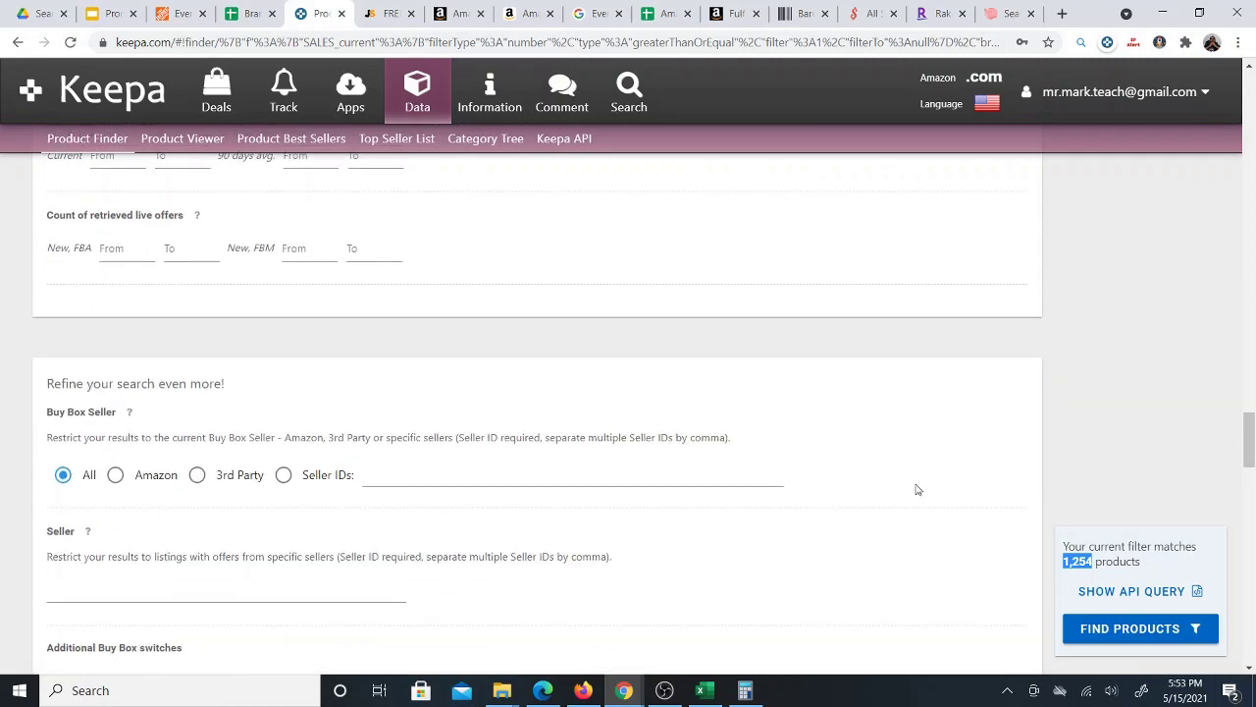
scroll(918, 479, "down", 5)
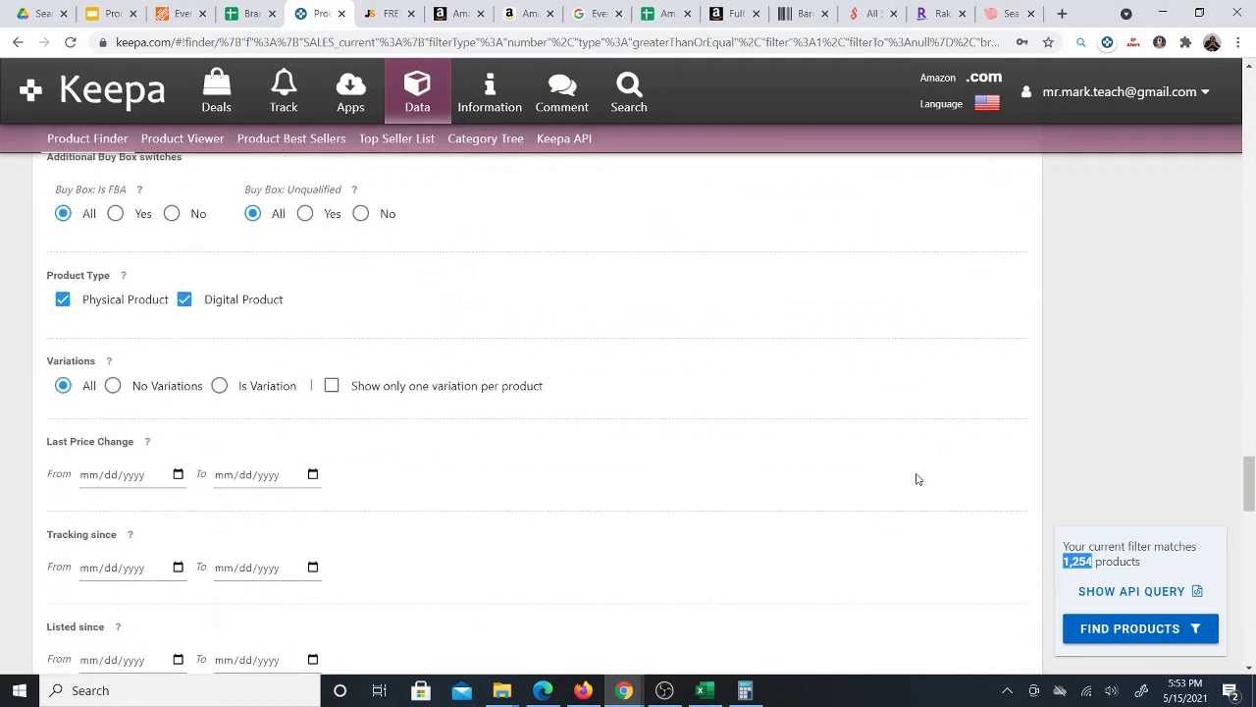
scroll(920, 479, "down", 1)
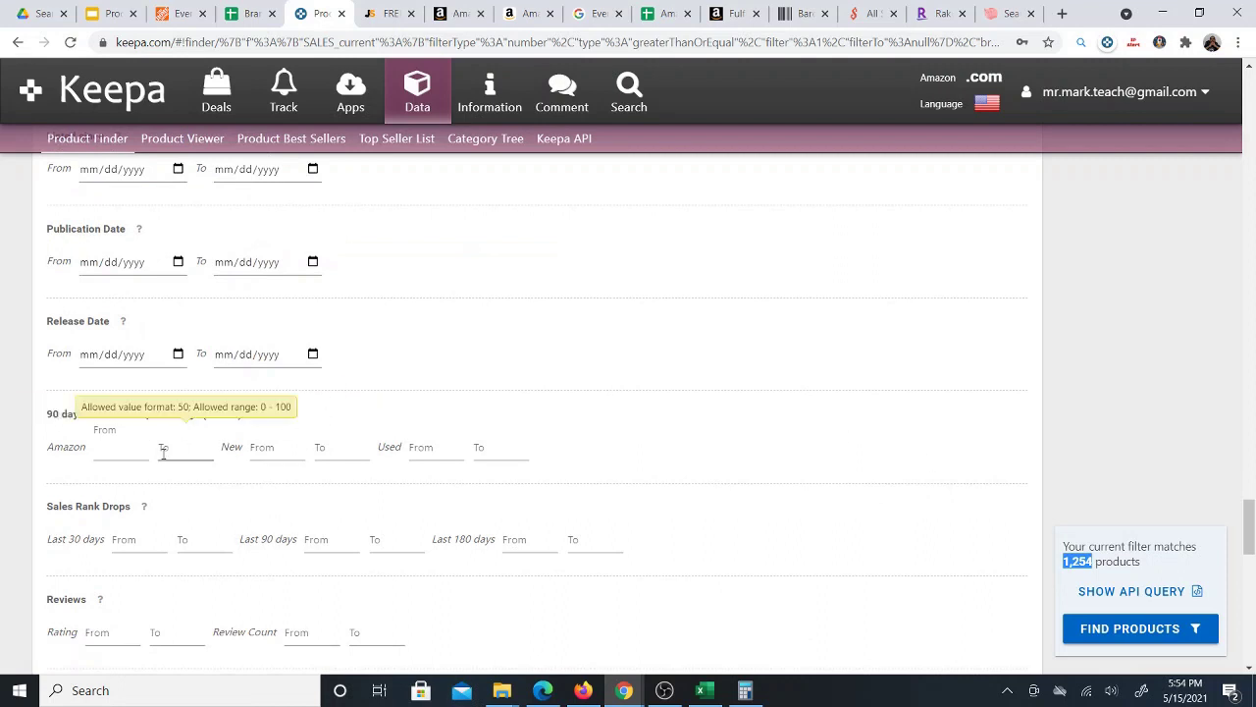
left_click(119, 448)
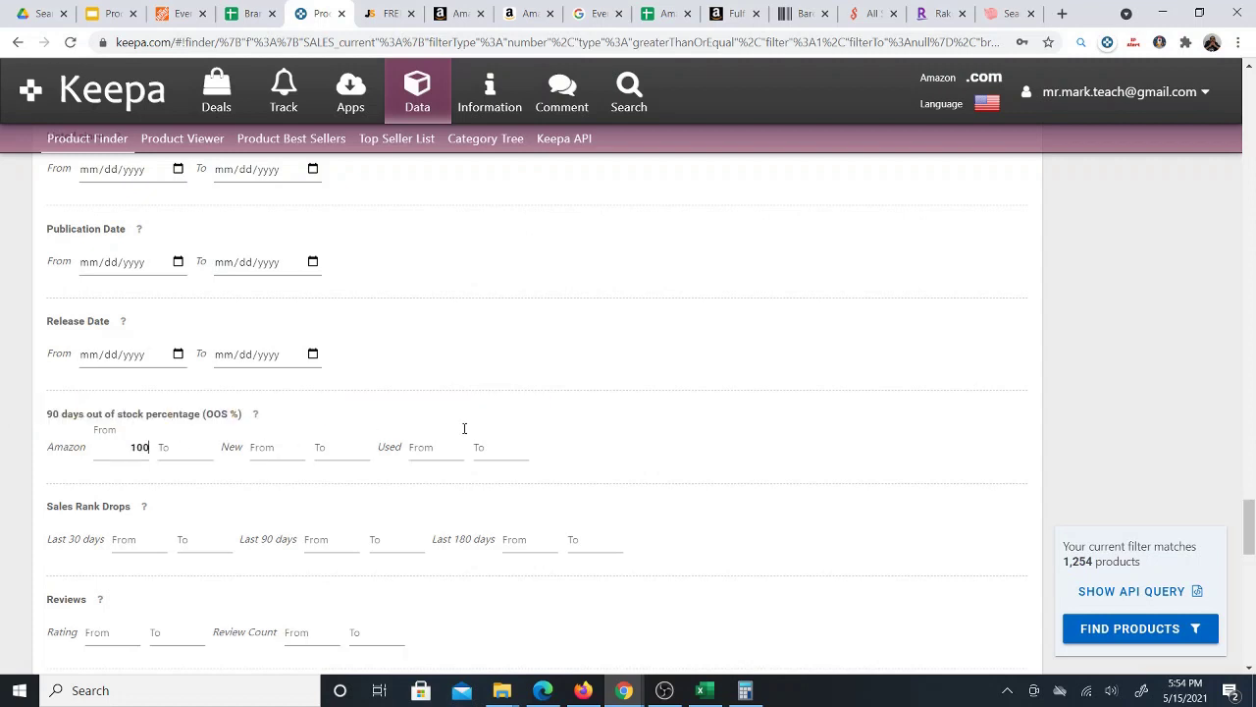
left_click(638, 438)
left_click(1119, 628)
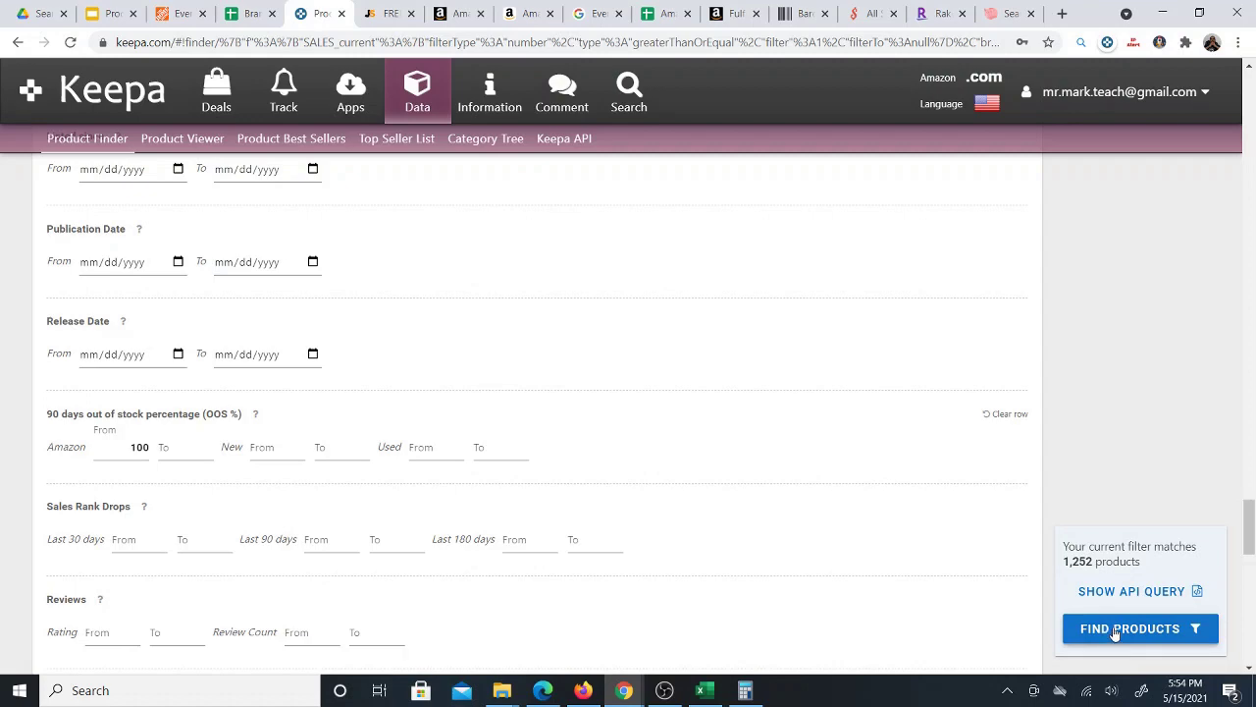
Restrict the Product Group to home and run the product search with the chosen filters
left_click_drag(1247, 550, 1233, 364)
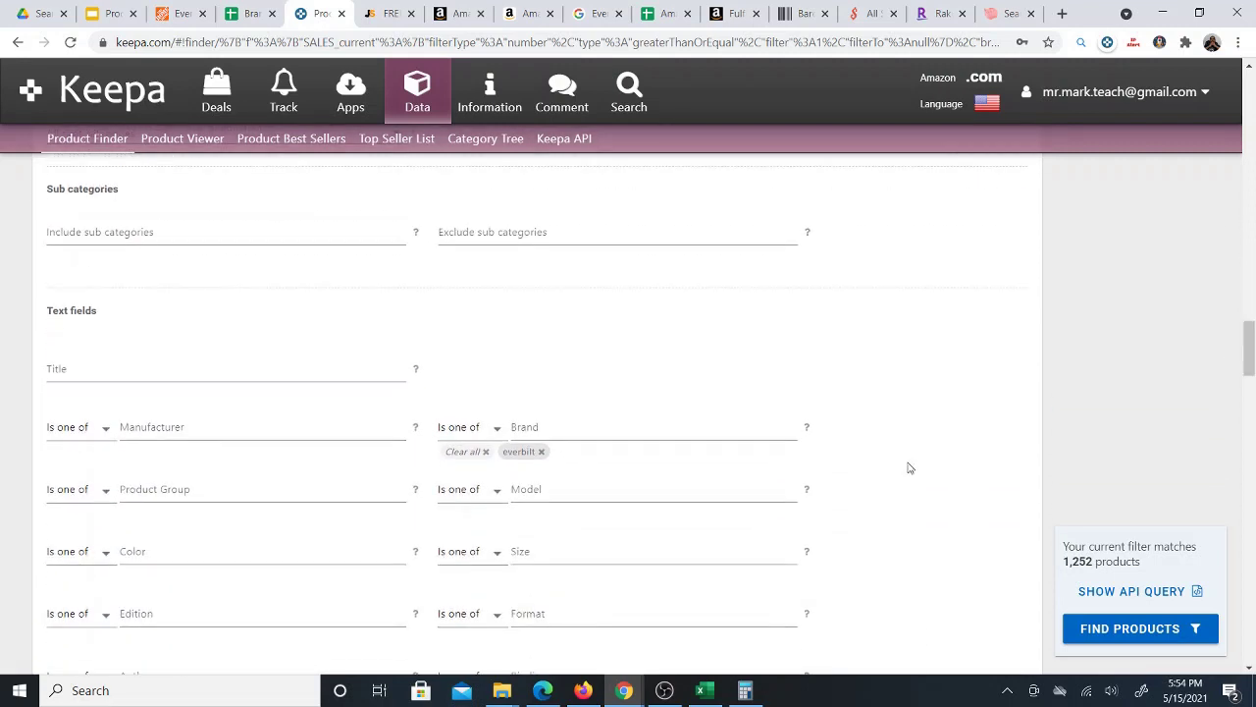
left_click(151, 487)
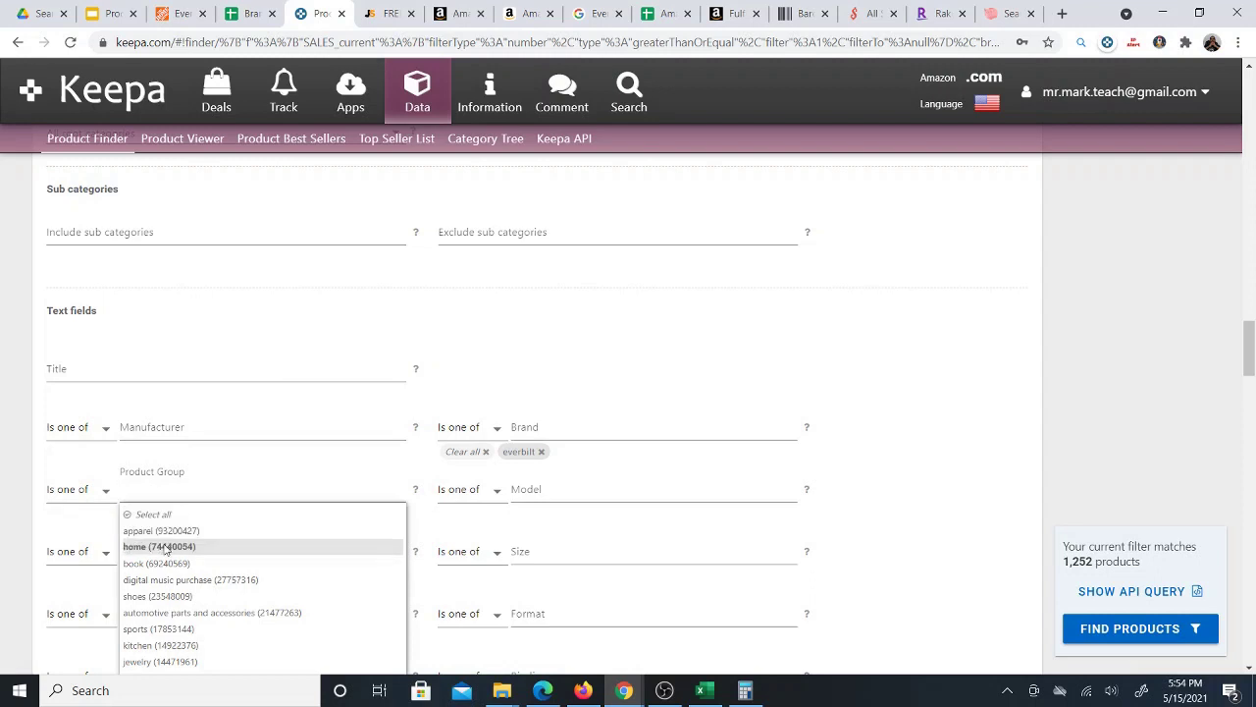
left_click(165, 546)
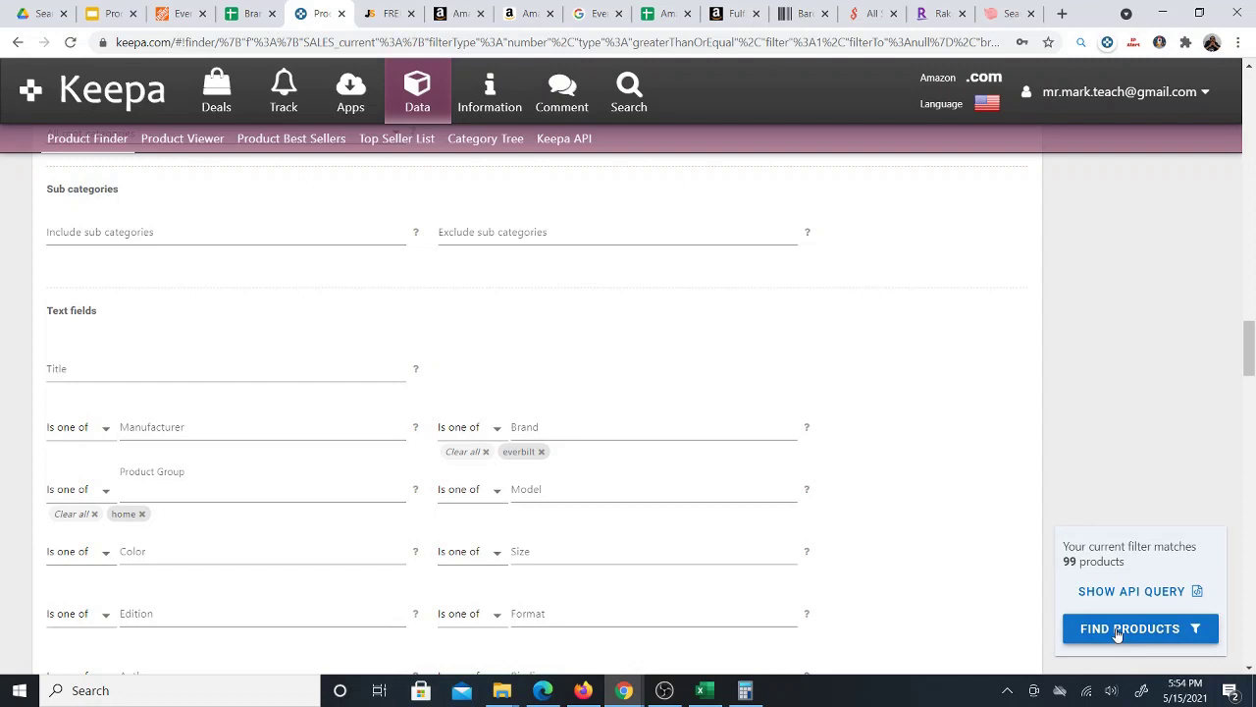
left_click(1119, 630)
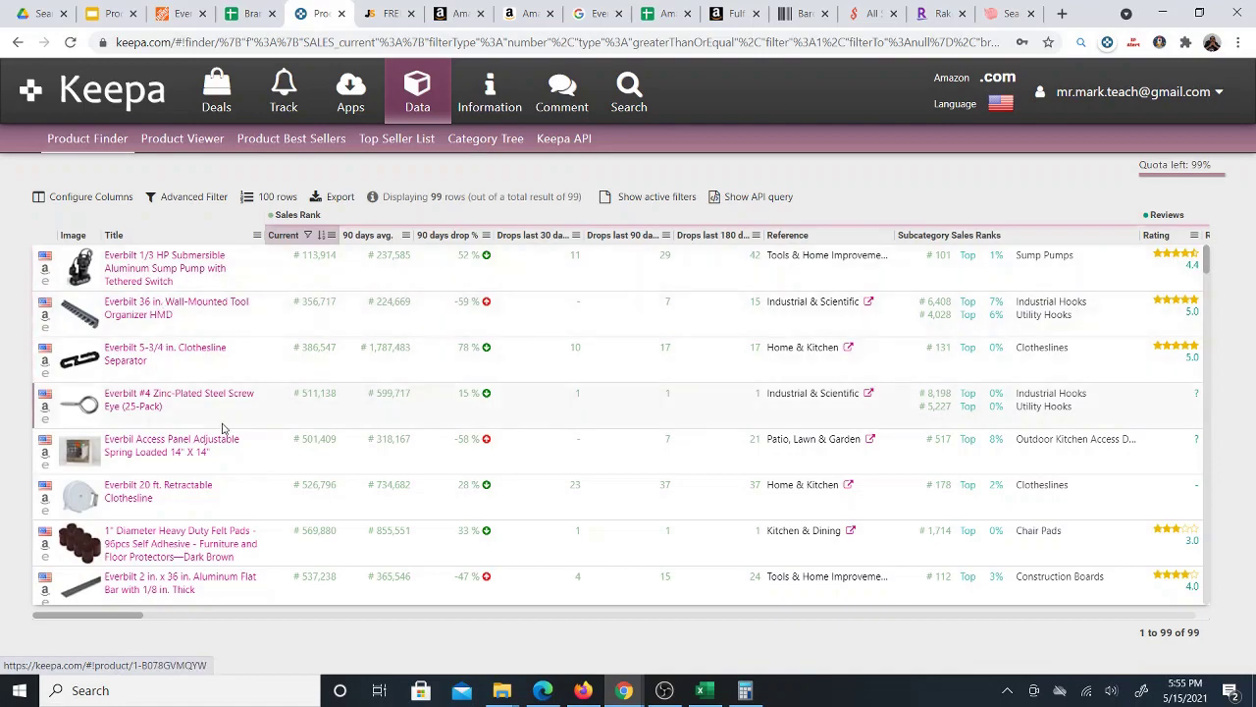
Browse the found products and open the Amazon page of the Everbilt 4 ft. Polymer Coated Stainless Steel Washing Machine Connector (2-Pack)
scroll(201, 417, "down", 6)
scroll(194, 397, "down", 10)
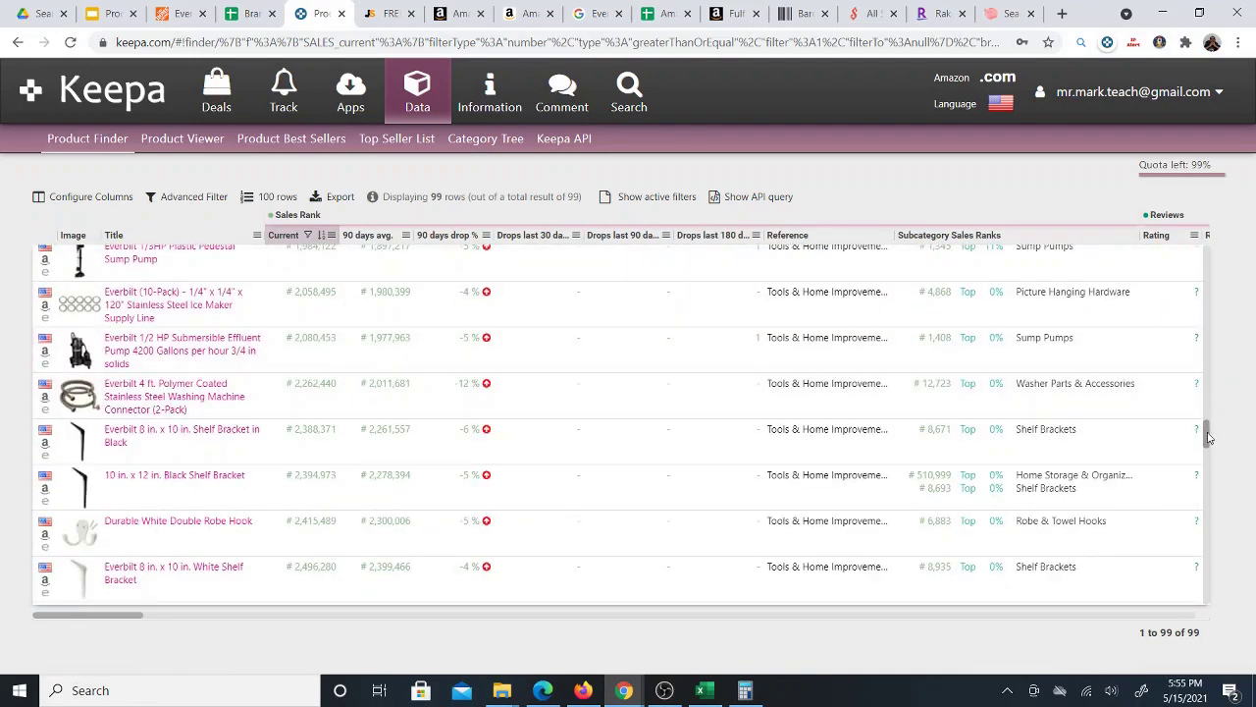
left_click_drag(1207, 437, 1207, 437)
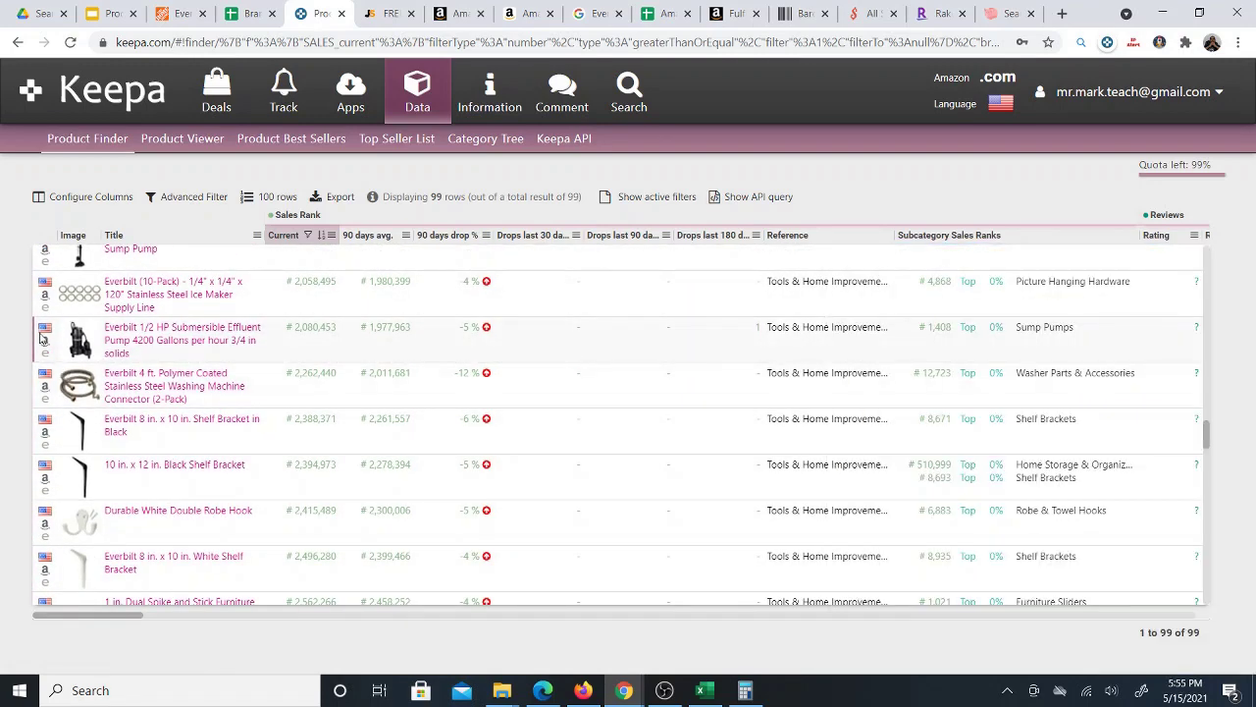
left_click(44, 386)
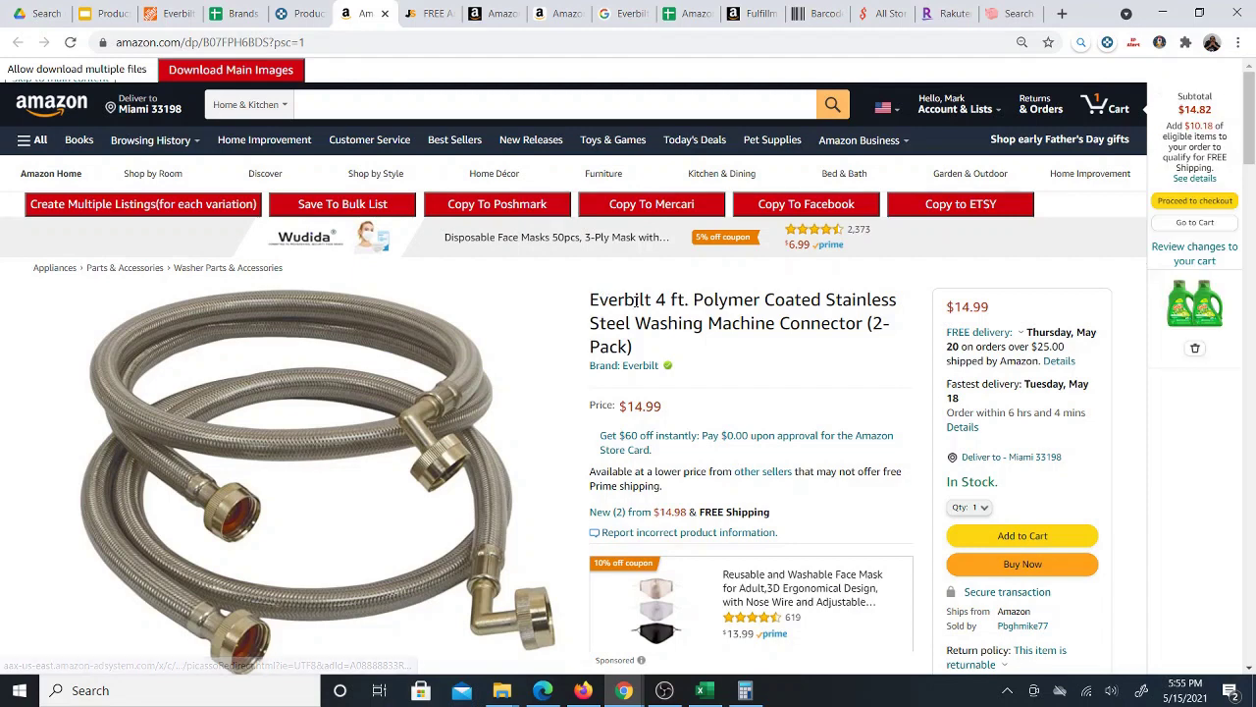
Search Google for the washing machine connector's full title and compare the retail offers with its Amazon listing
triple_click(636, 302)
right_click(636, 301)
left_click(675, 337)
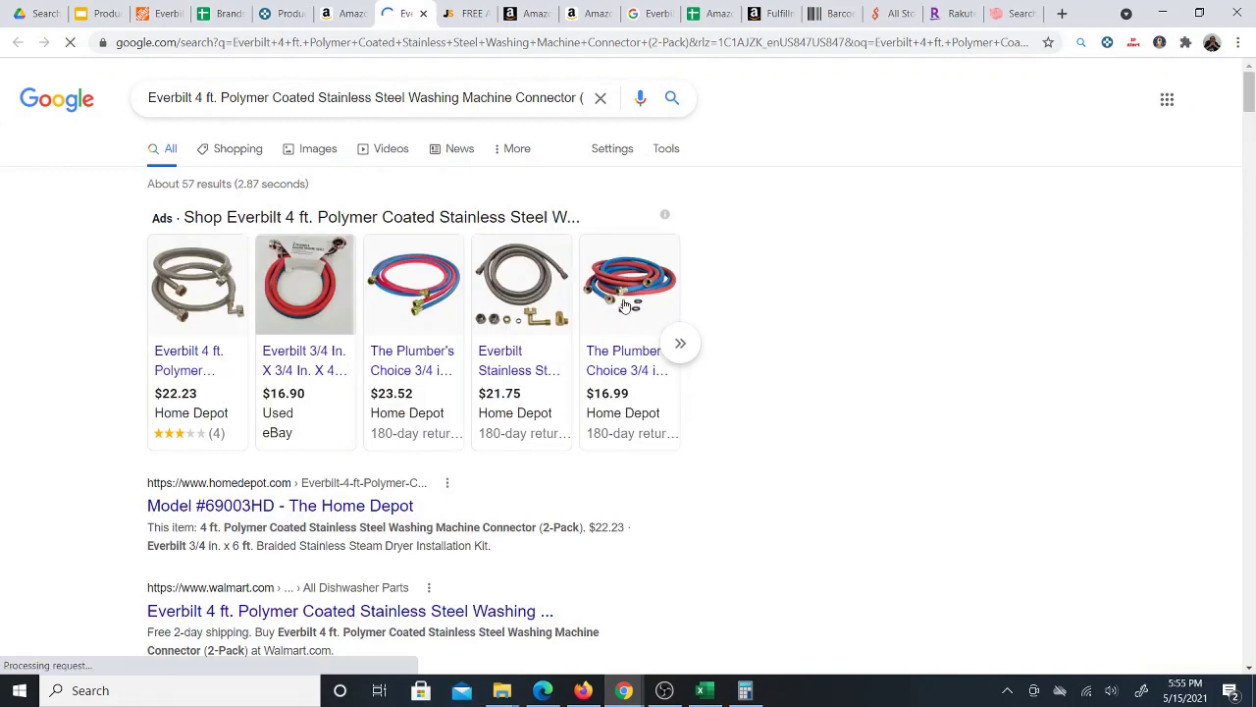
left_click(339, 9)
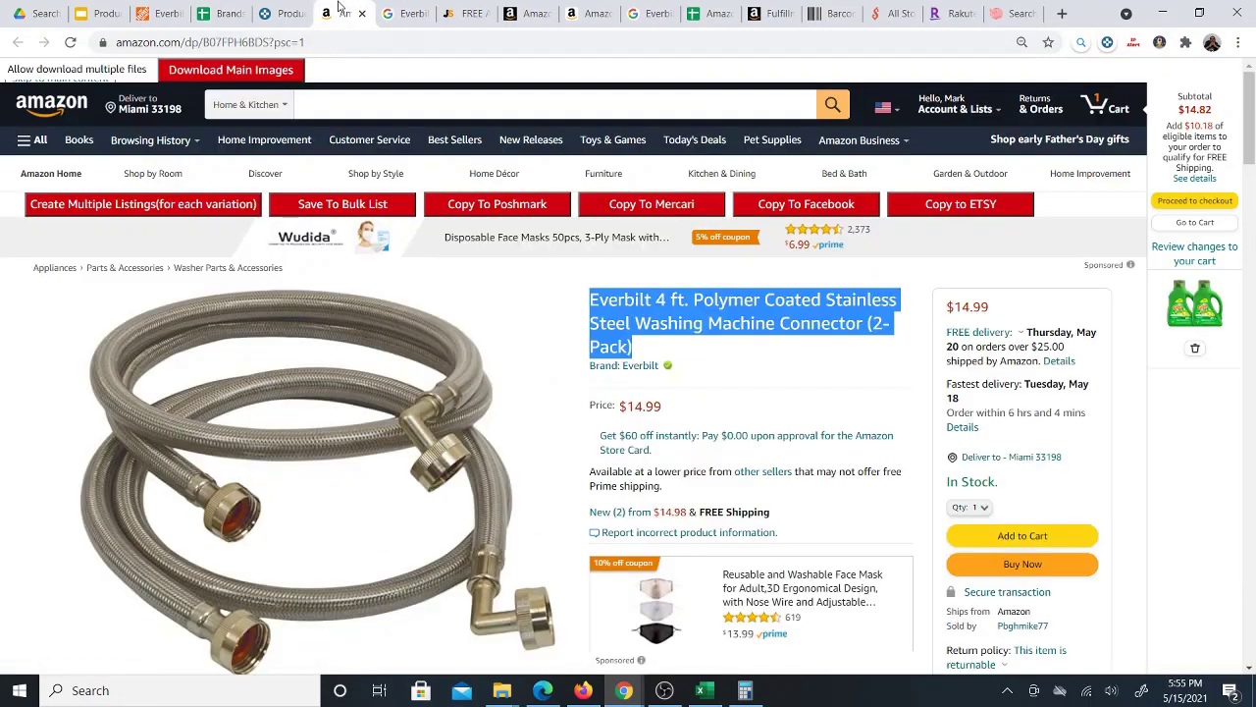
left_click(407, 14)
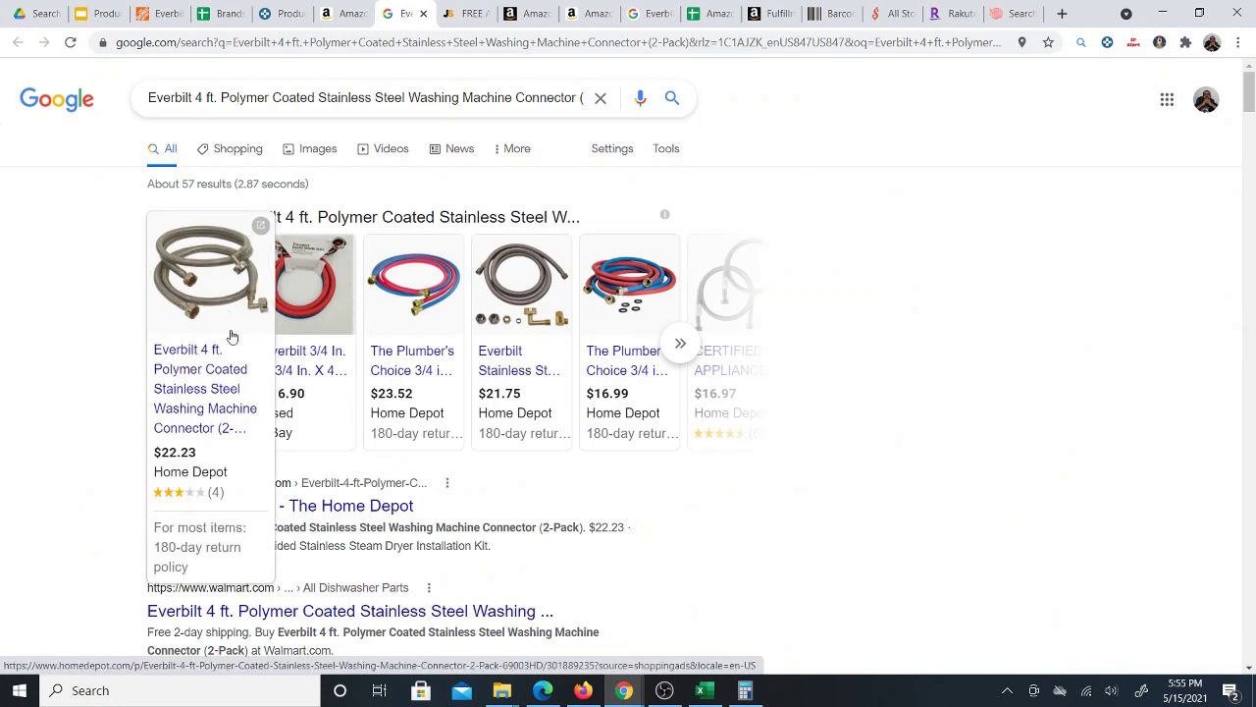
Compare the washing machine connector's Home Depot page with its Amazon listing and return to the start of the Keepa product results
left_click(305, 505)
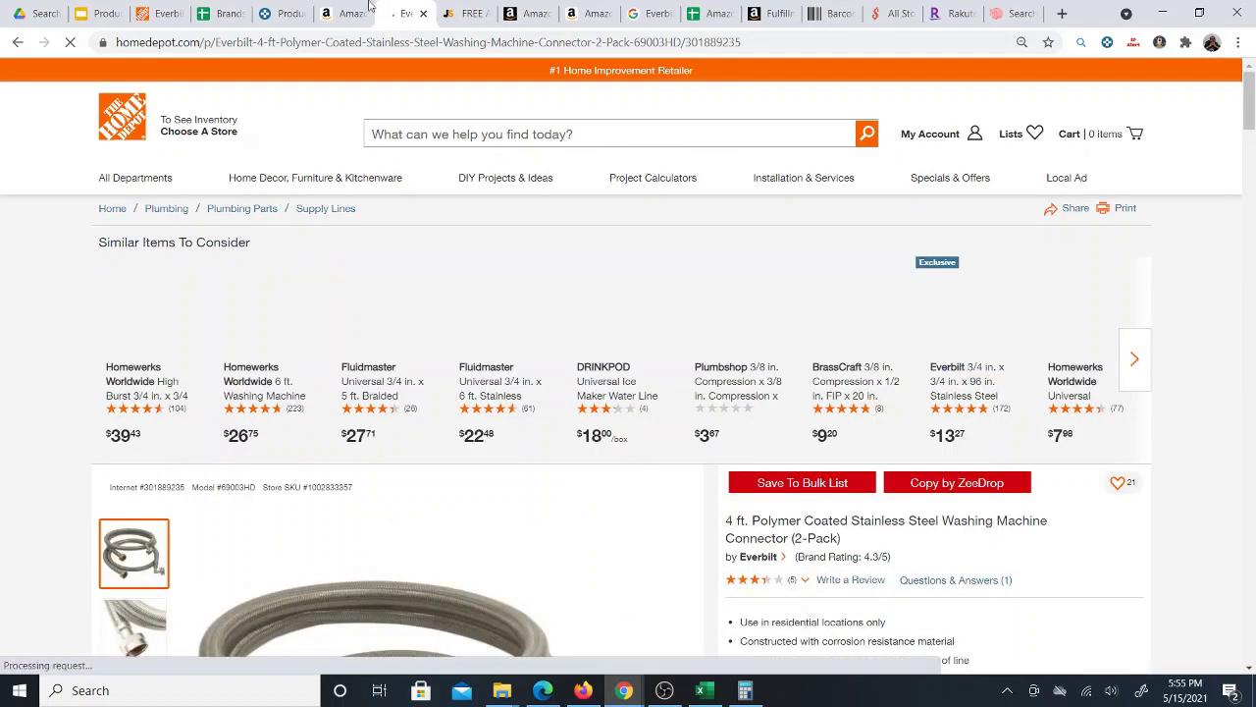
left_click(339, 13)
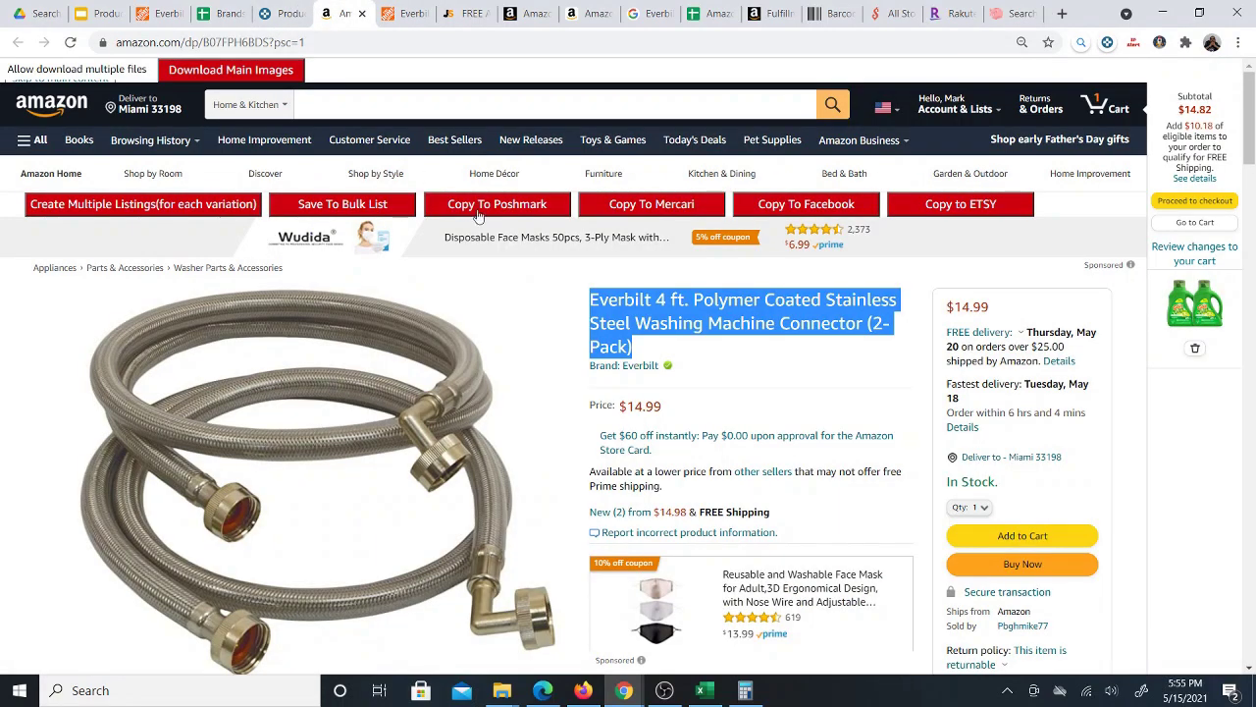
left_click(281, 14)
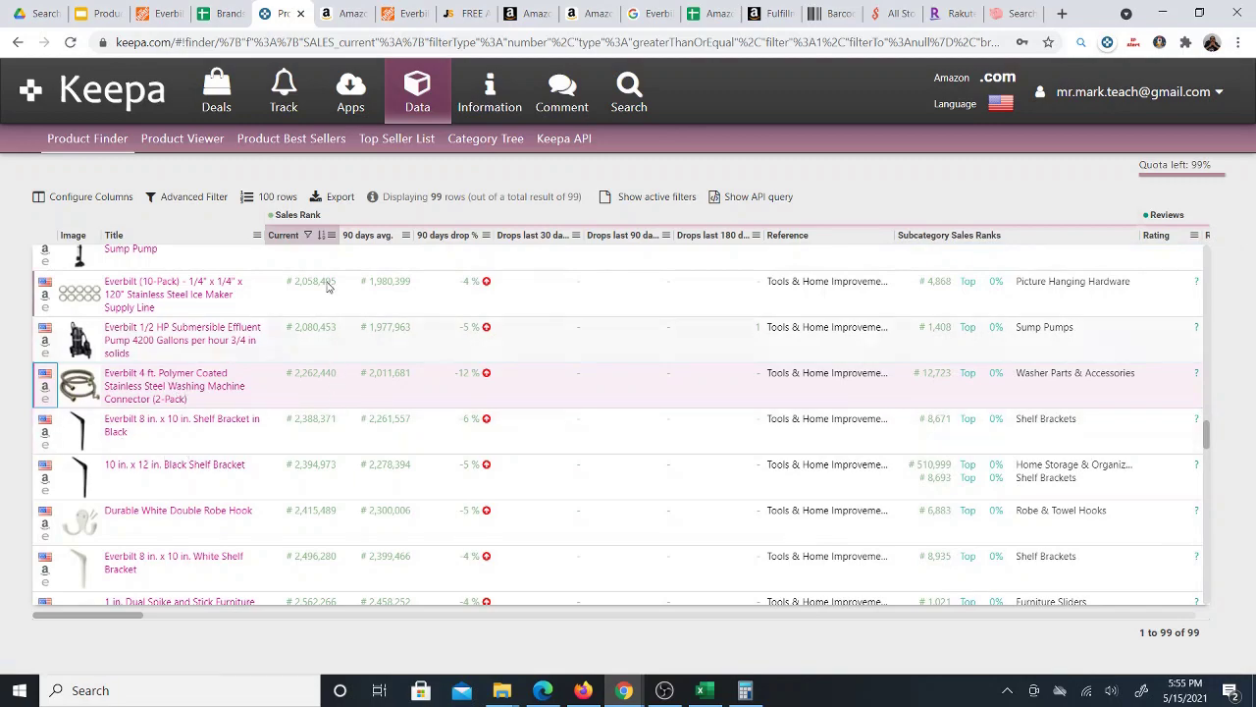
scroll(368, 327, "up", 10)
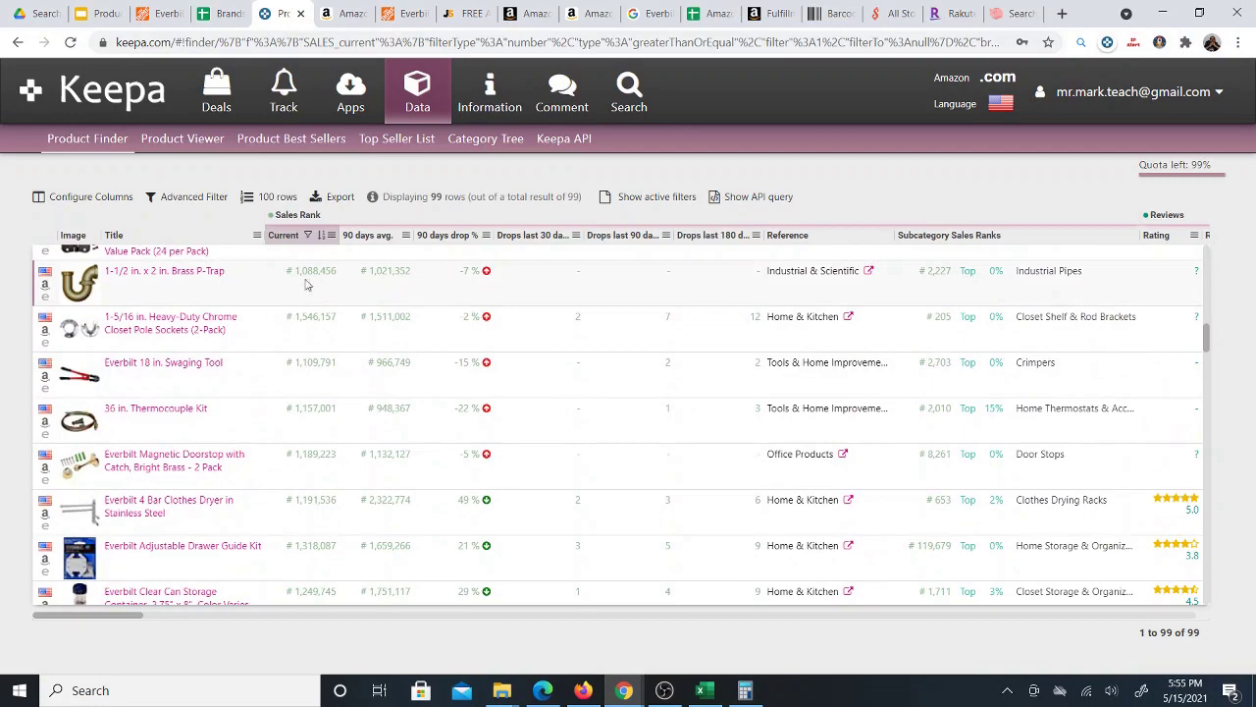
scroll(343, 312, "up", 10)
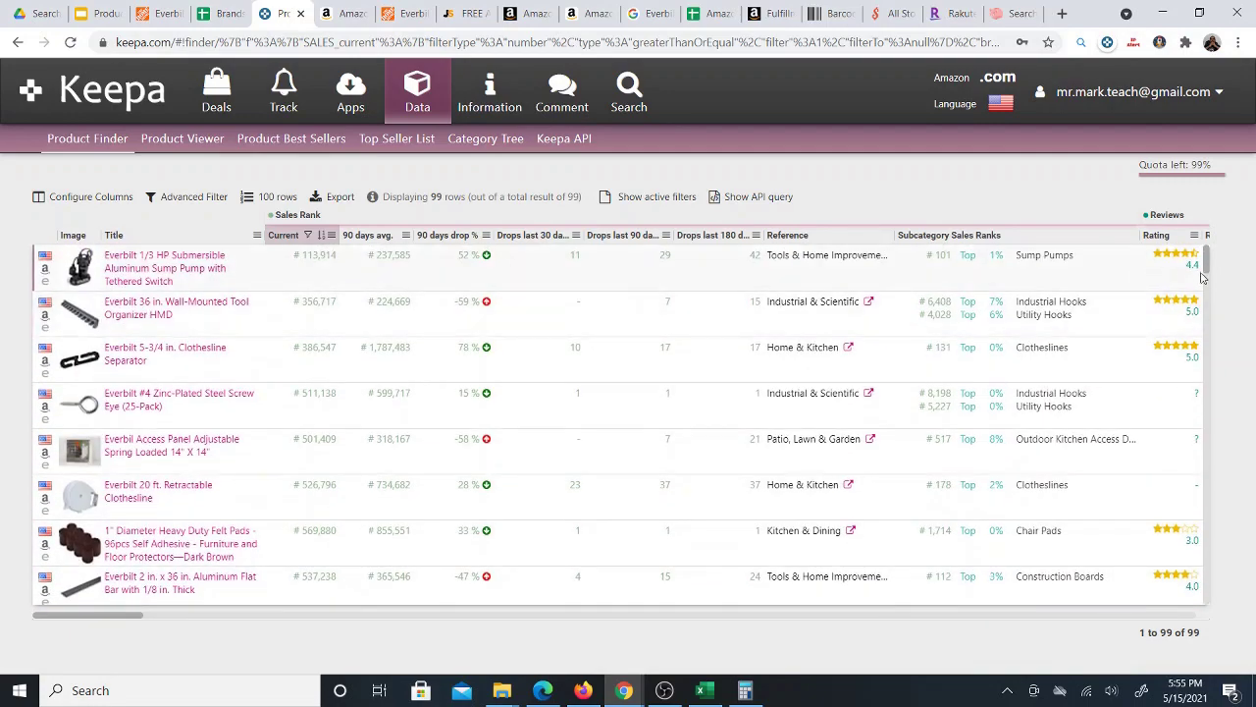
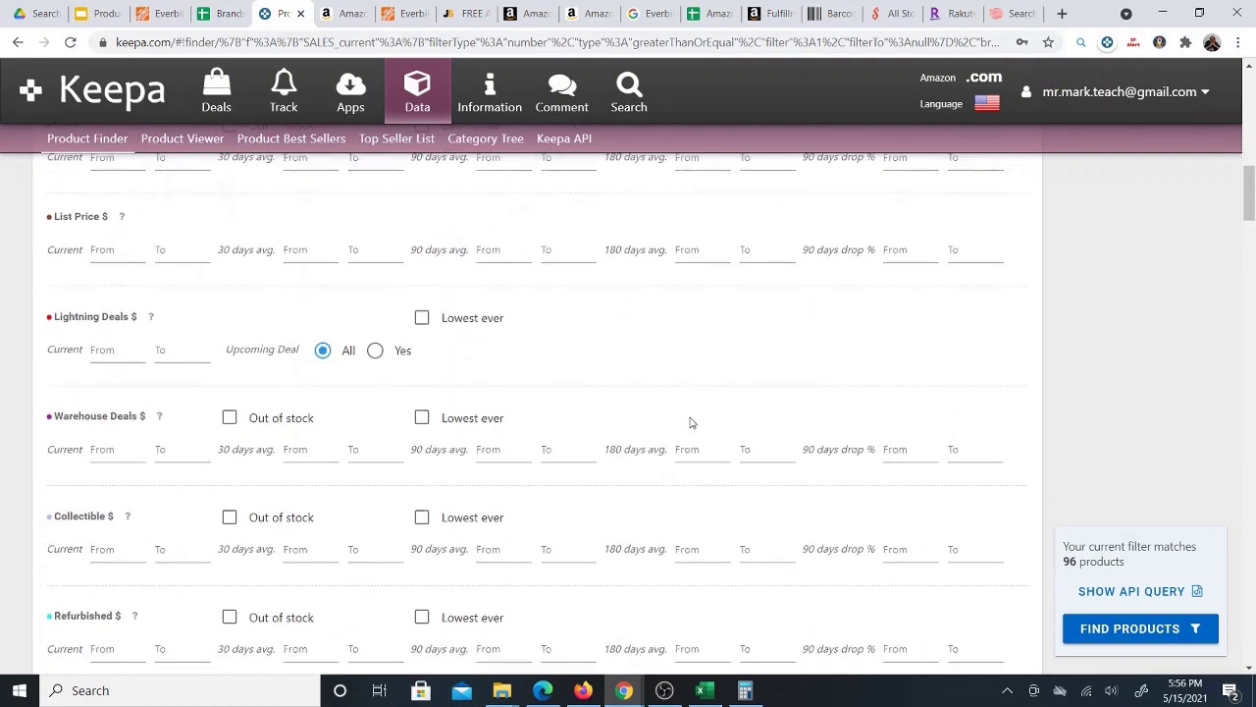
Replace the everbilt Brand filter with home basics and find the matching products
scroll(692, 422, "down", 7)
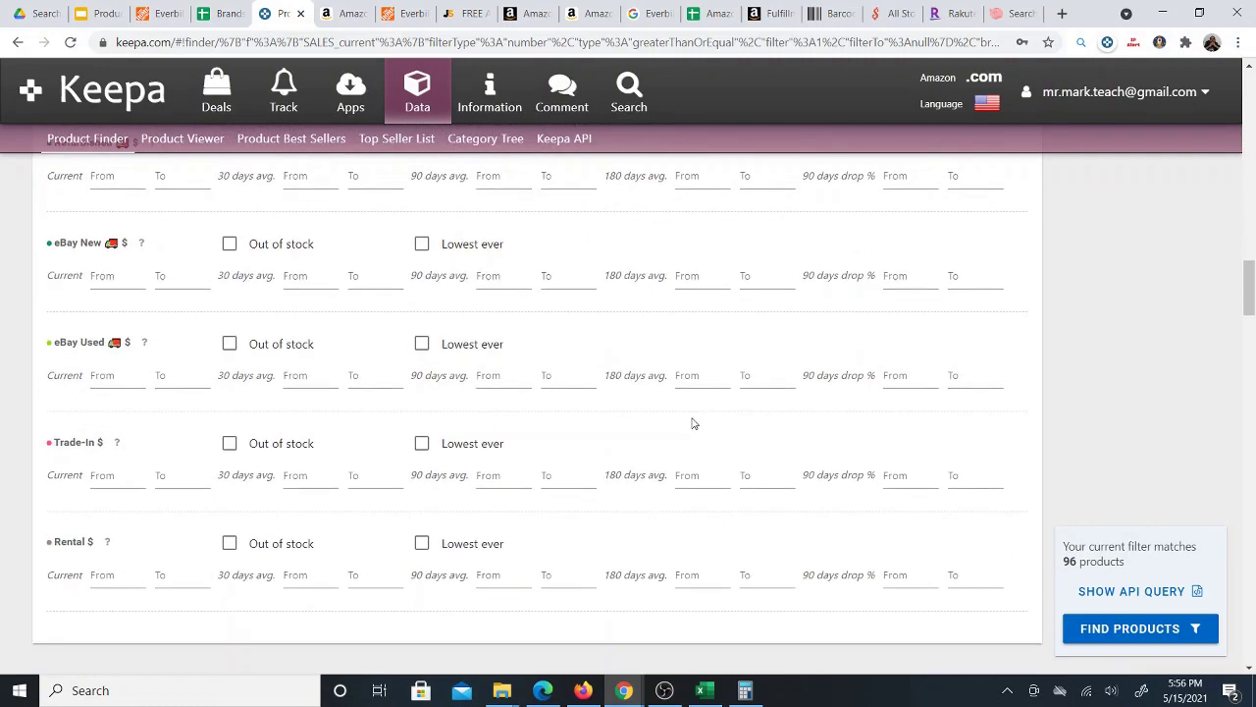
scroll(579, 482, "down", 2)
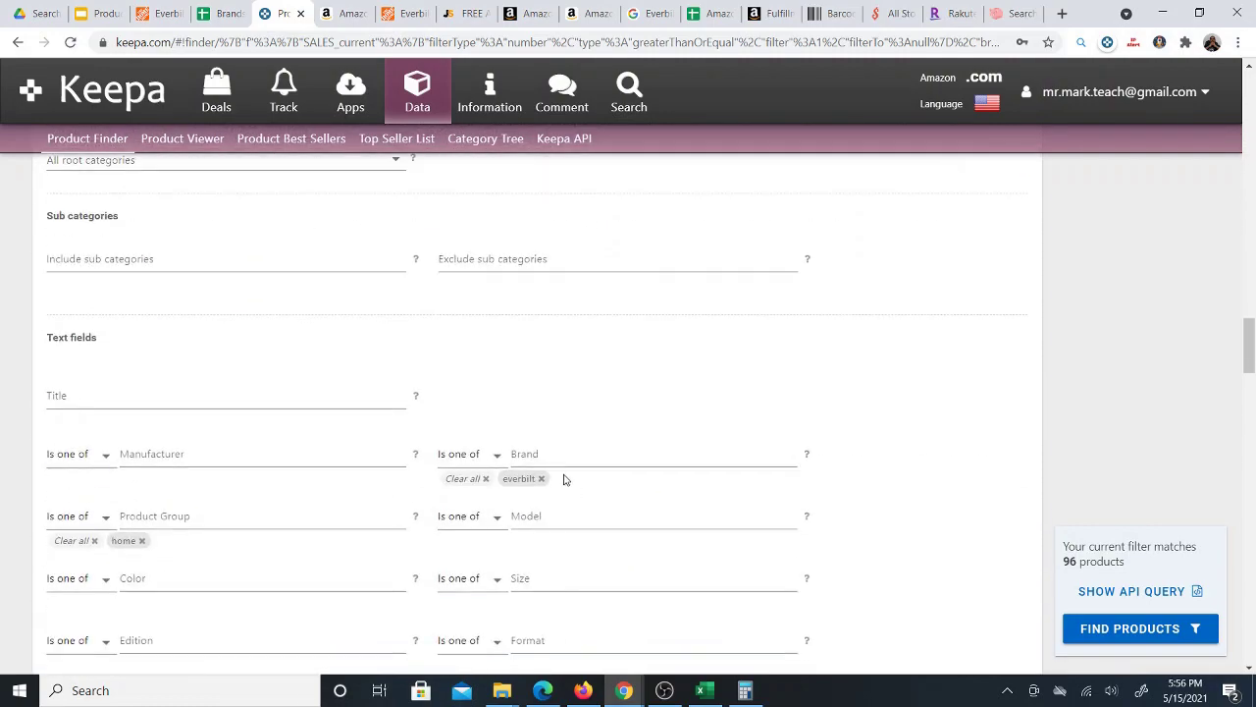
left_click(540, 479)
left_click(535, 451)
type("h")
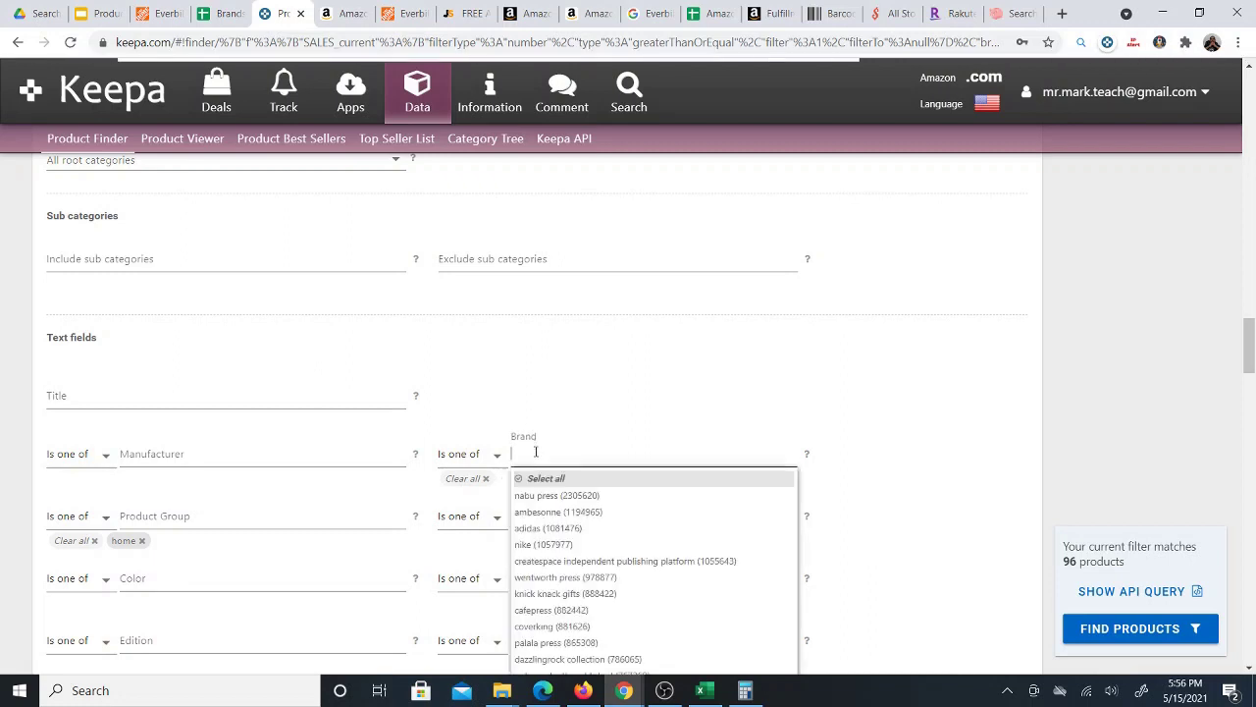
type("ome")
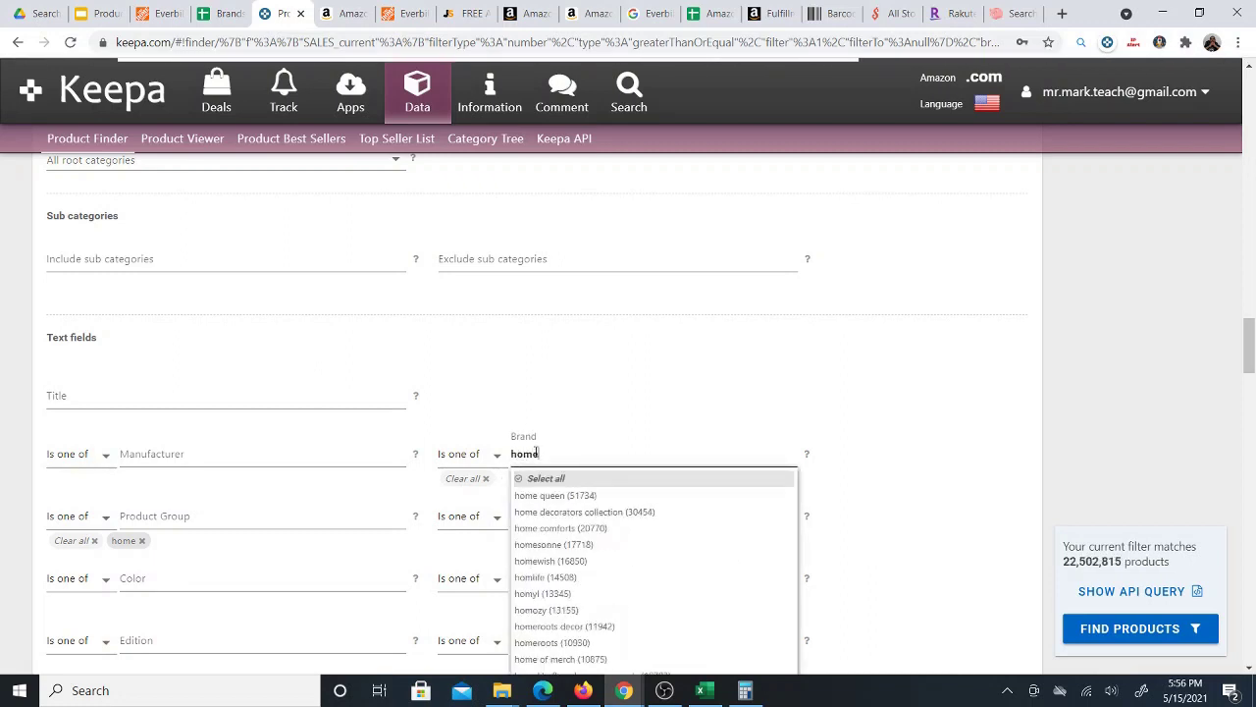
type(" b")
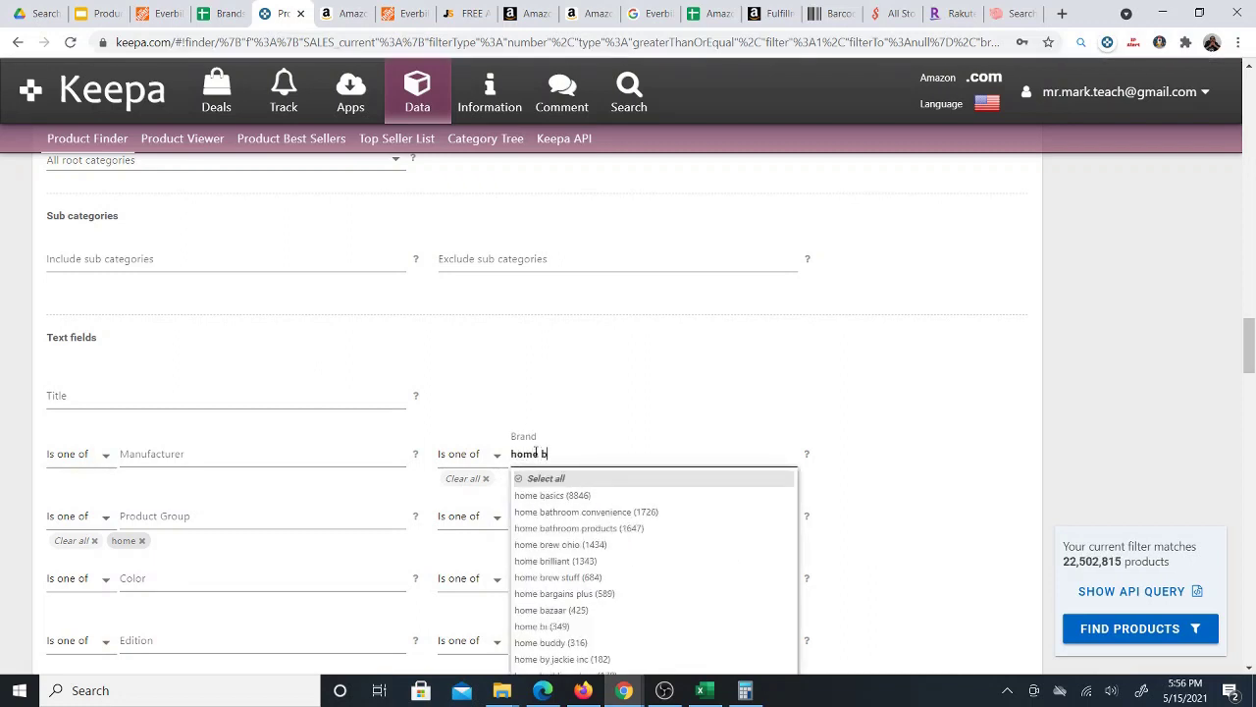
left_click(568, 495)
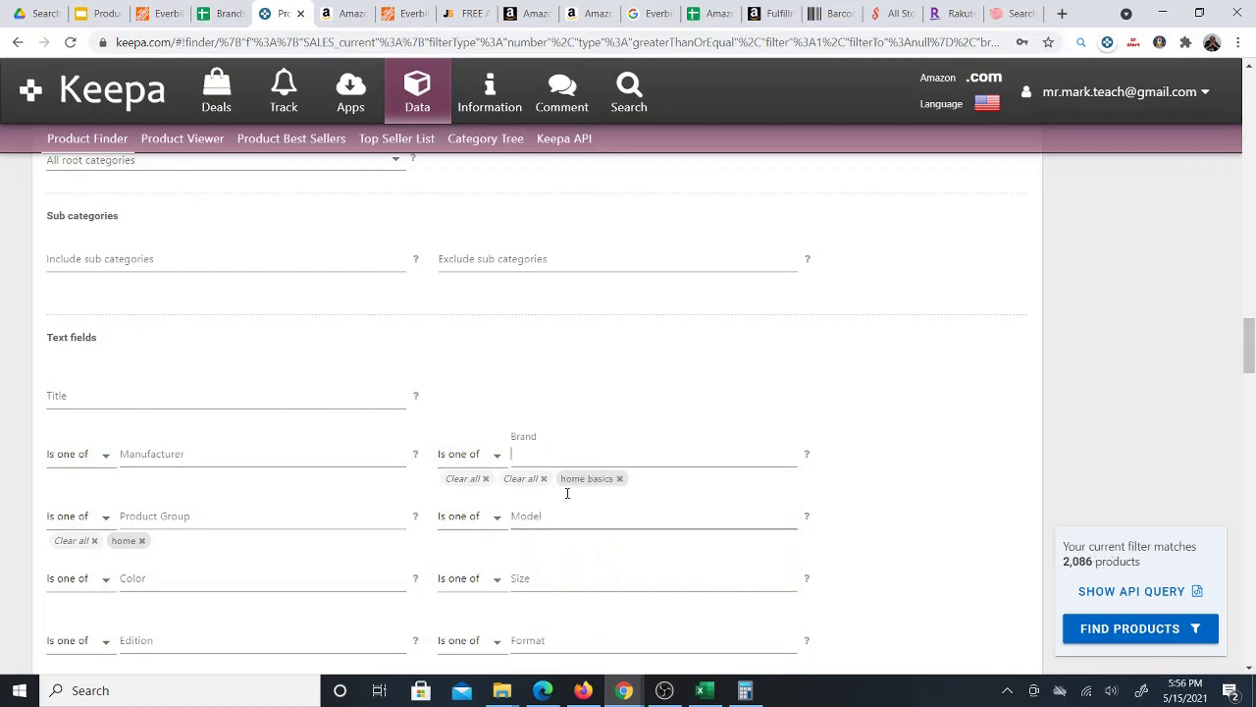
left_click(1094, 633)
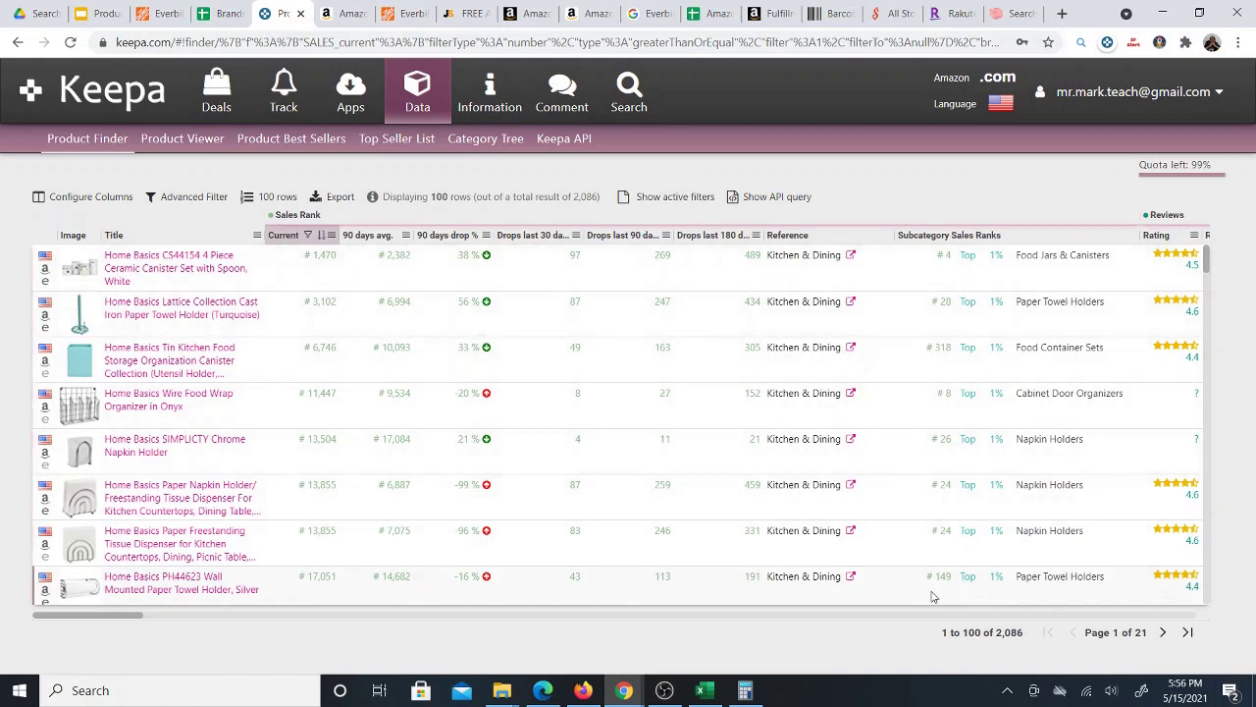
Check the available row counts for the results table and browse the Home Basics products
left_click(263, 197)
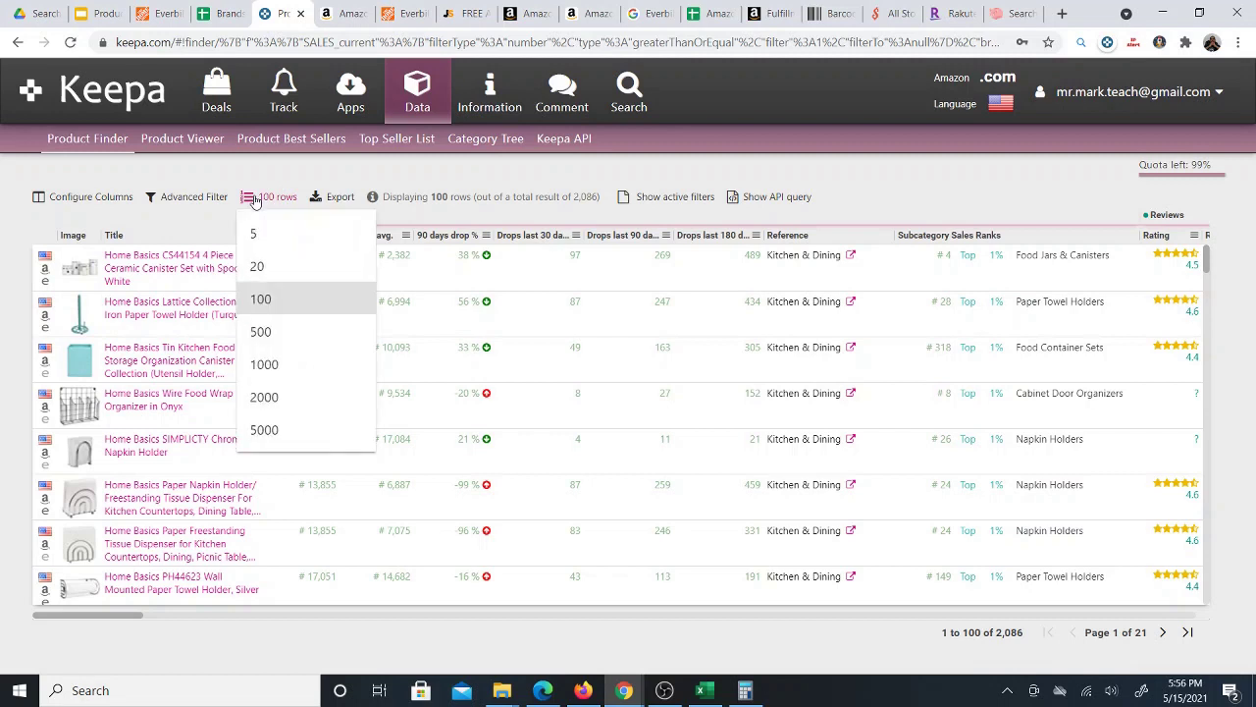
left_click(562, 177)
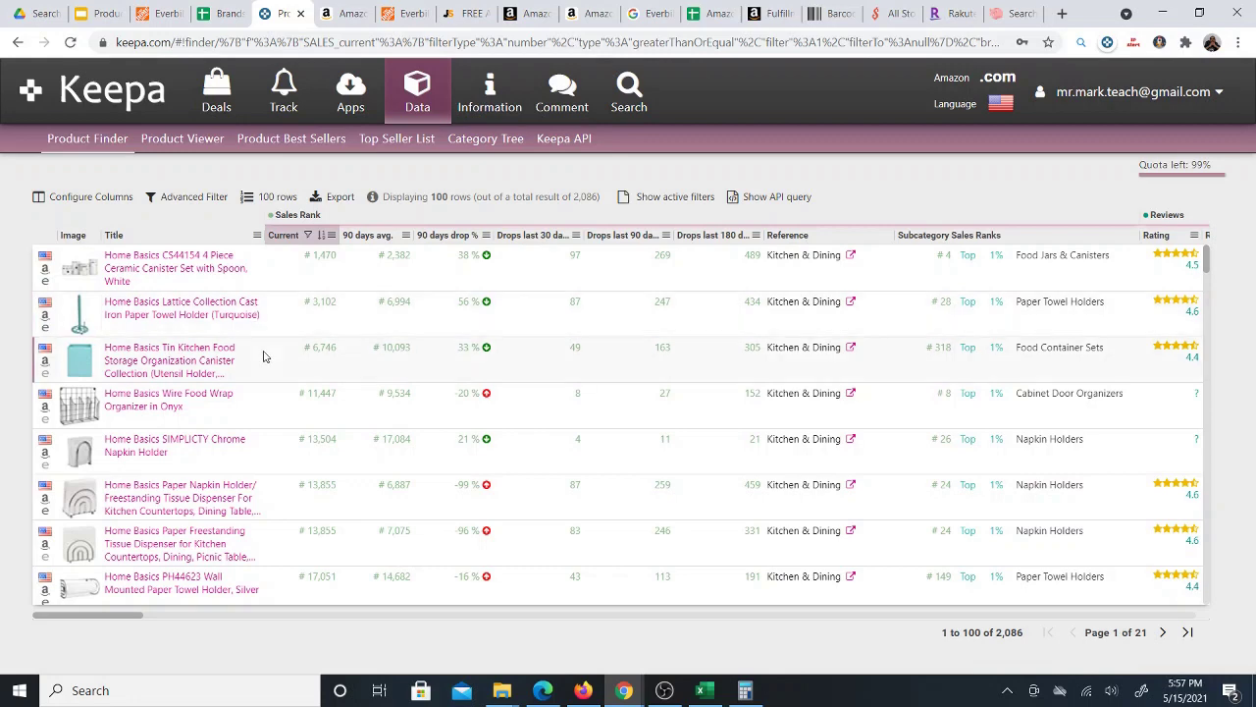
scroll(267, 353, "down", 3)
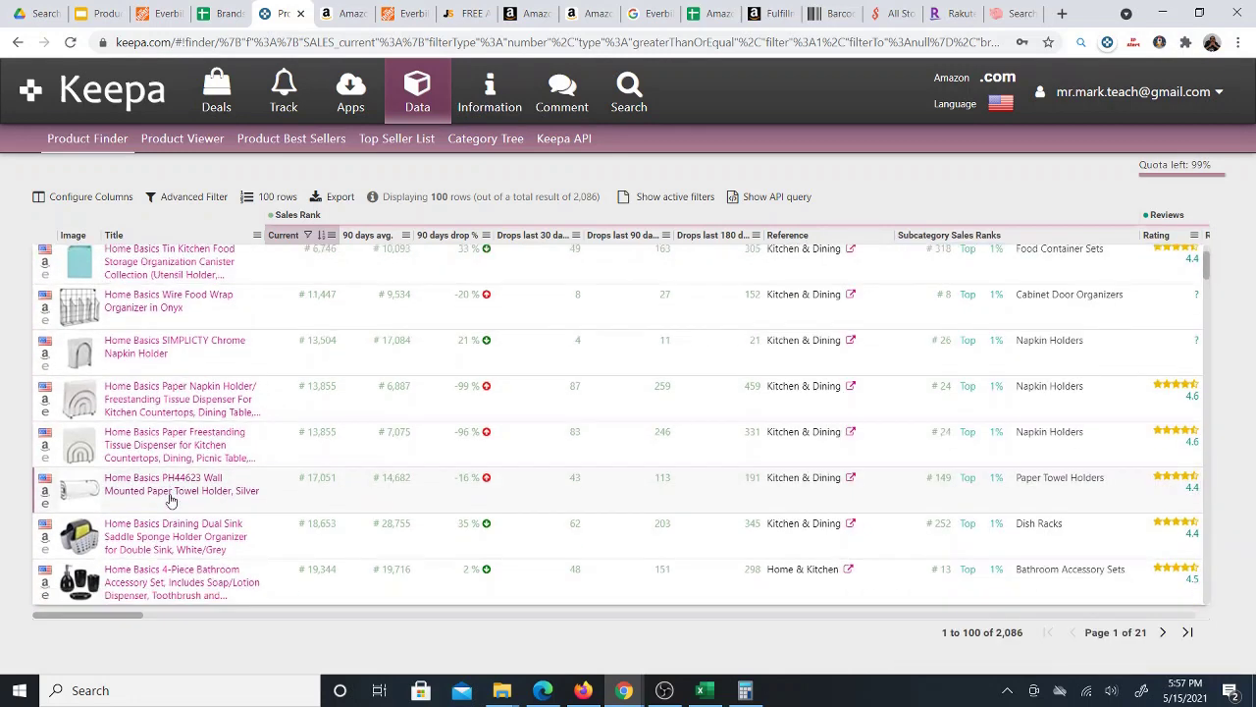
mouse_move(81, 385)
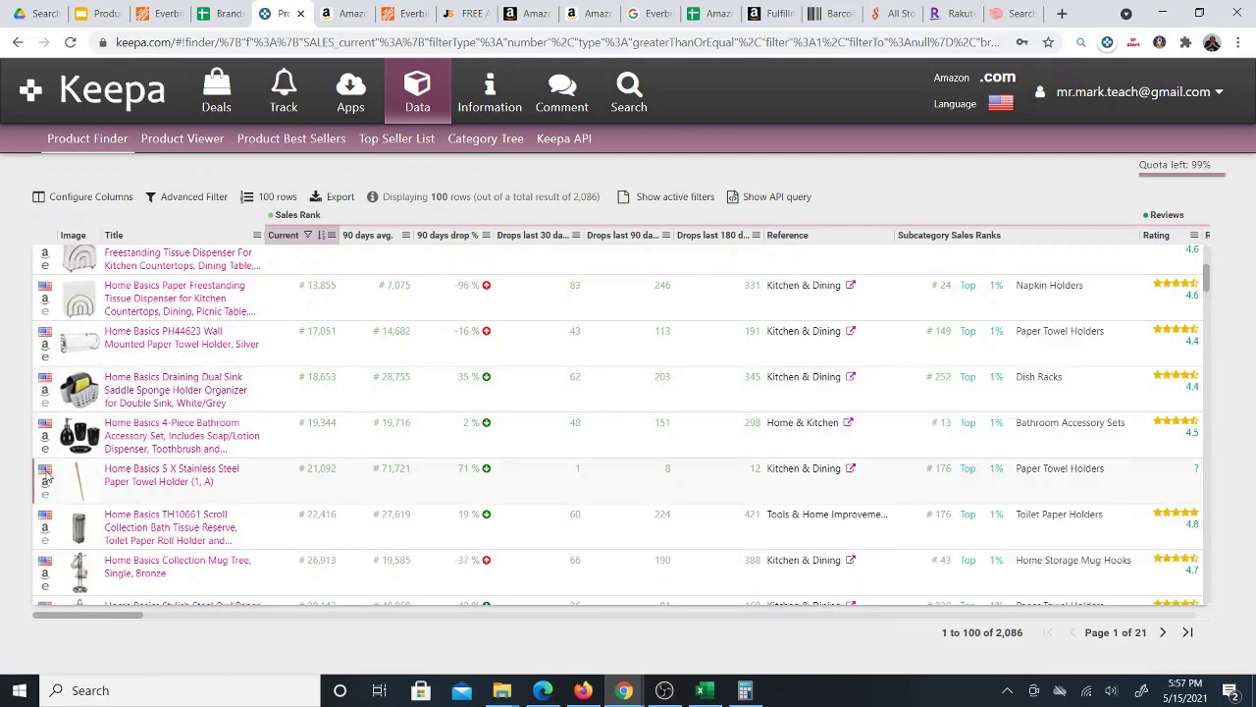
scroll(389, 392, "up", 3)
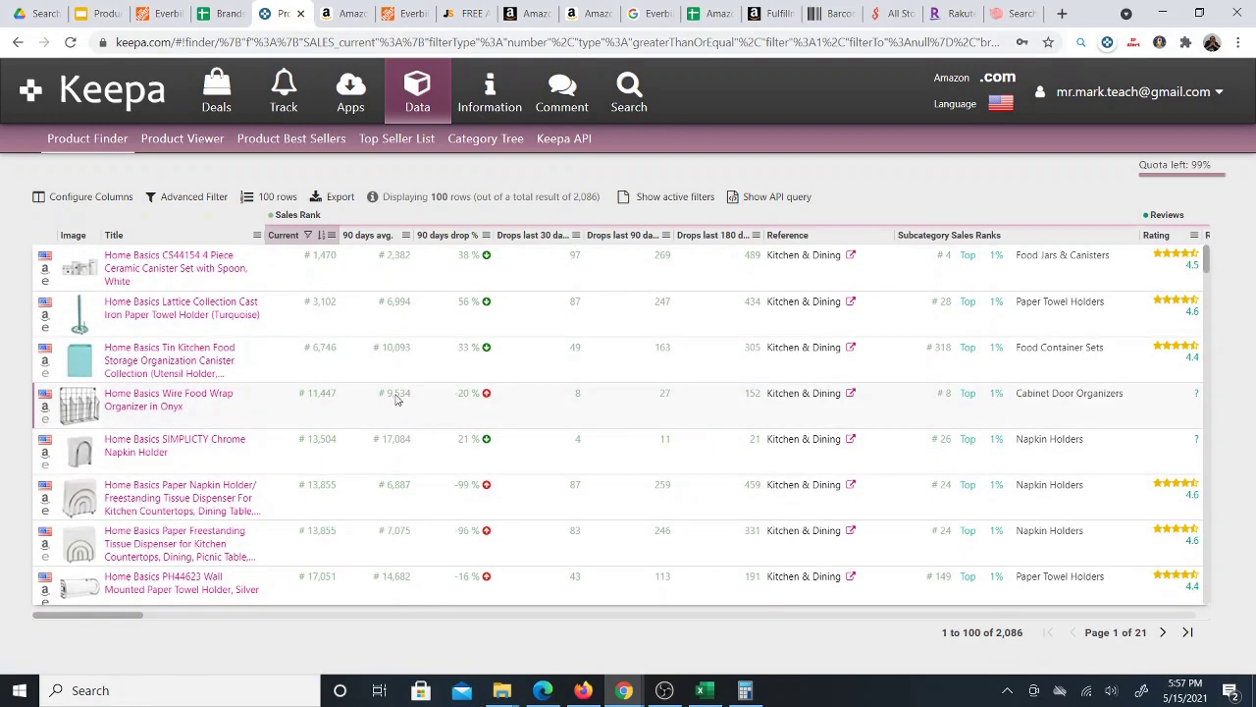
Export all active columns of the displayed results as CSV and open the file in Excel to examine its columns
left_click(334, 198)
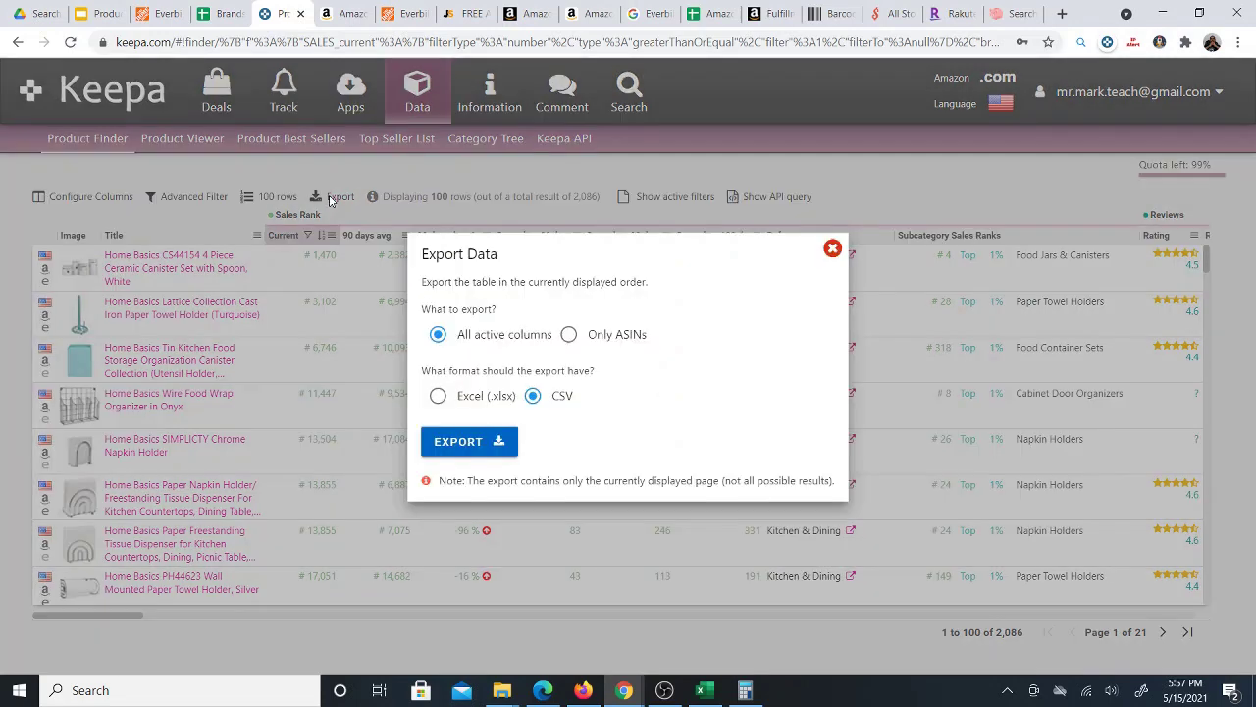
left_click(466, 441)
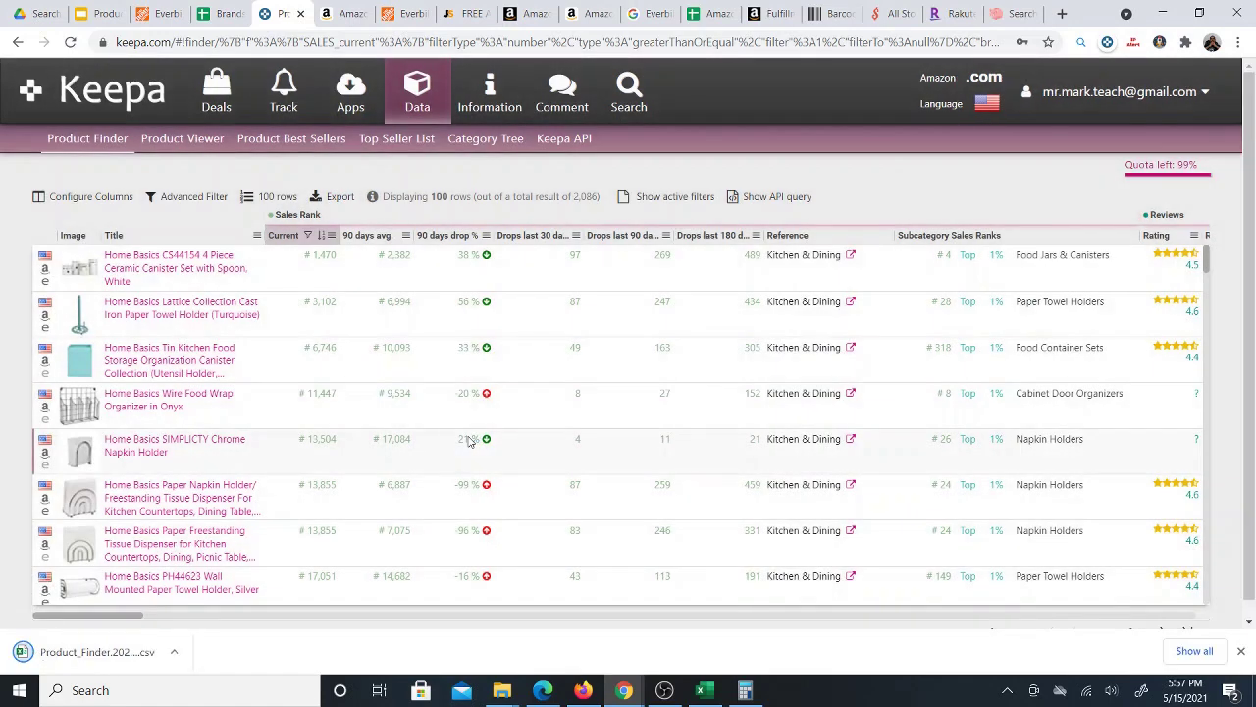
left_click(113, 654)
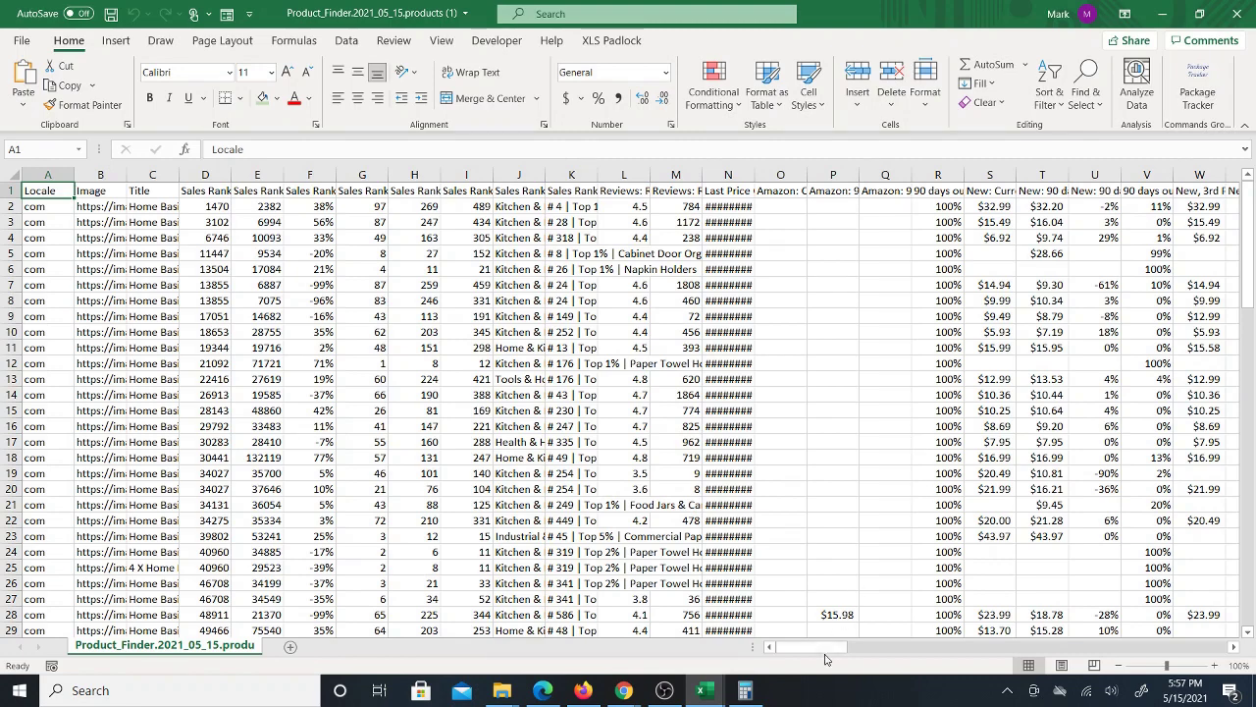
left_click_drag(1166, 639, 1136, 655)
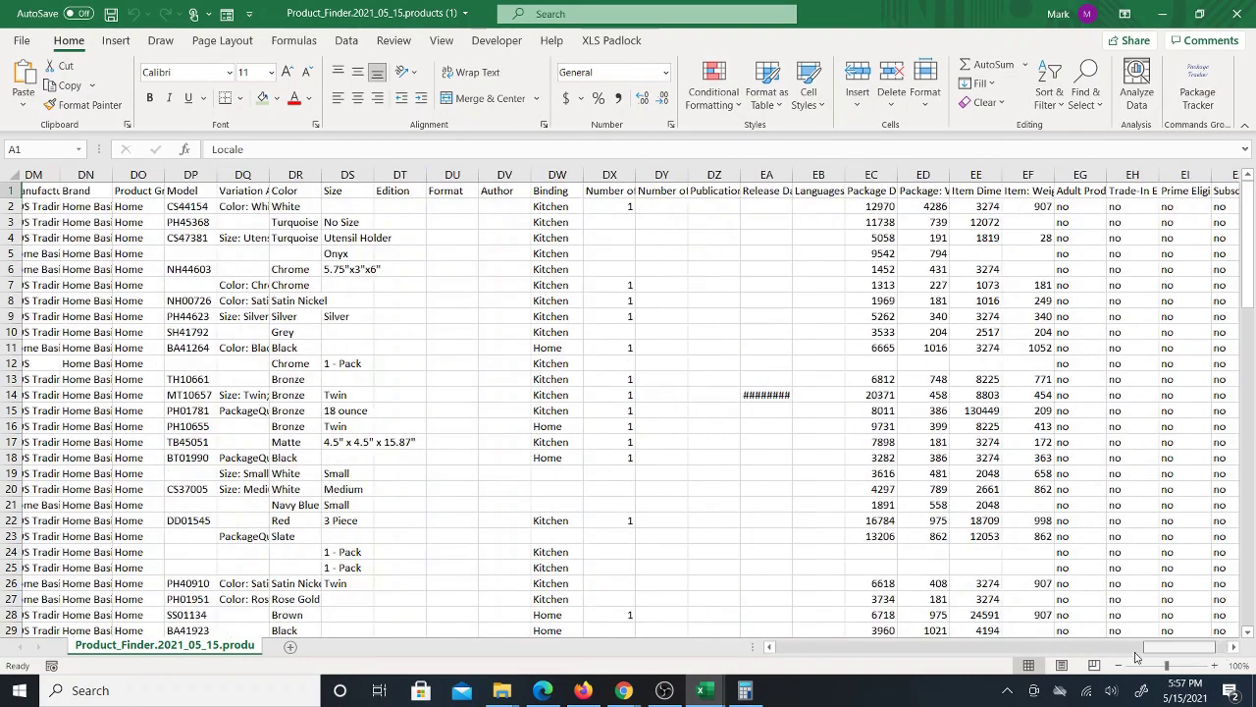
key("ctrl+Home")
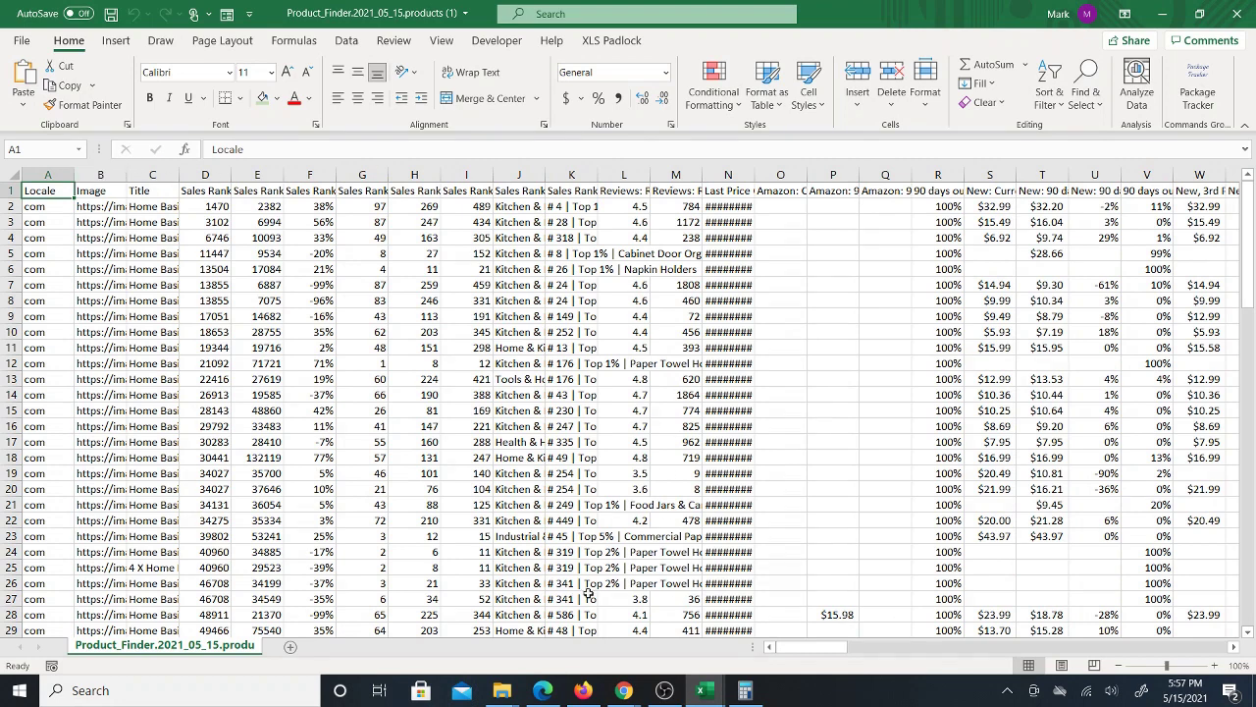
Copy the entire exported sheet and paste it at A1 of the Keepa-CSV sheet in the KEEPA-DATA FILTER SYSTEM workbook
left_click(12, 176)
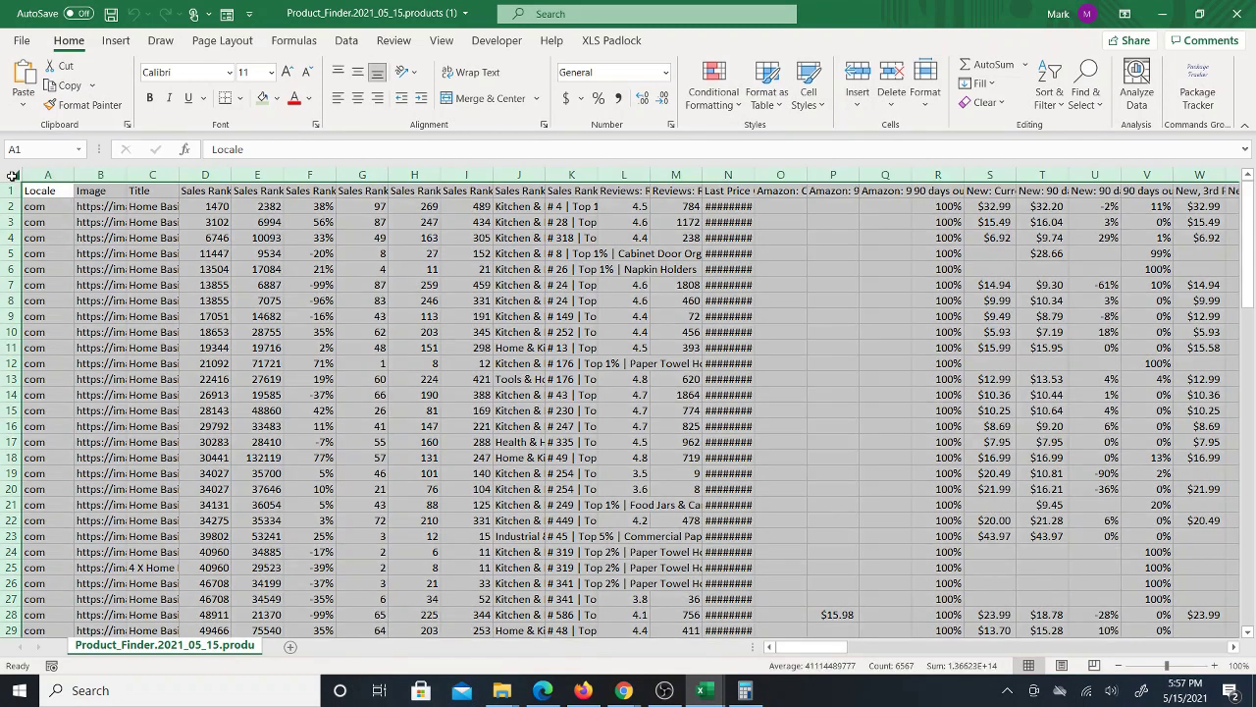
right_click(12, 175)
left_click(54, 213)
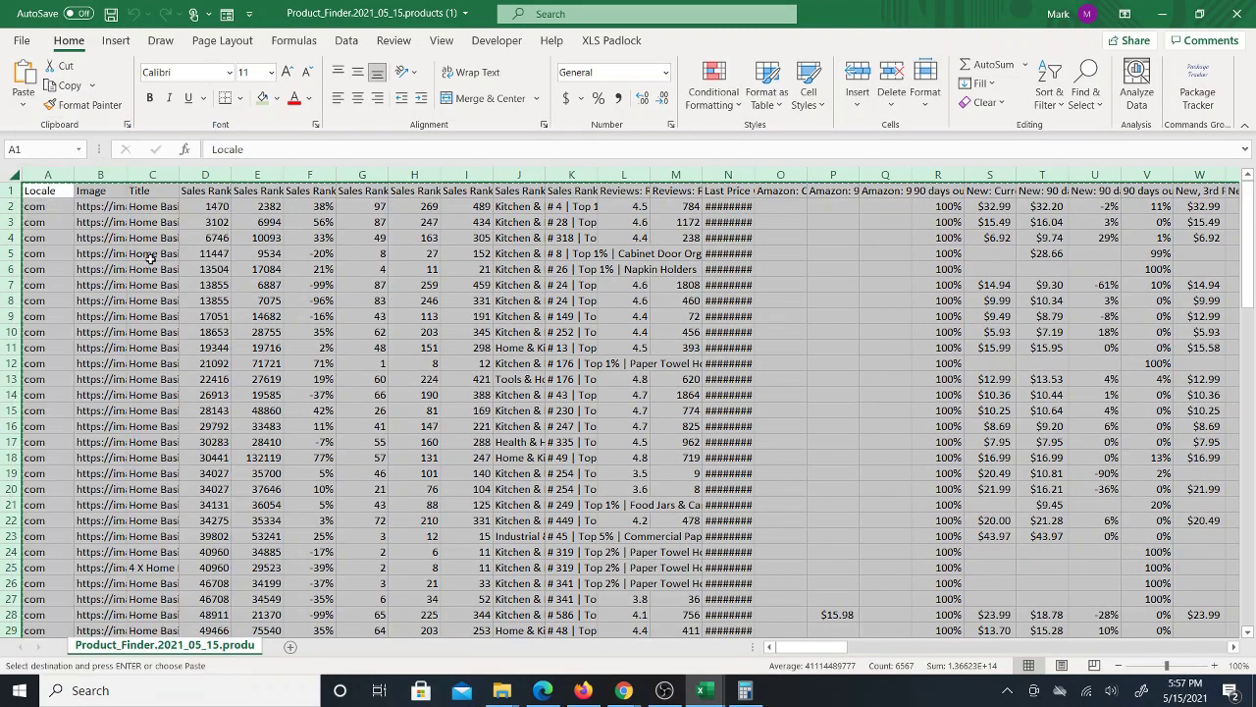
mouse_move(703, 687)
left_click(616, 621)
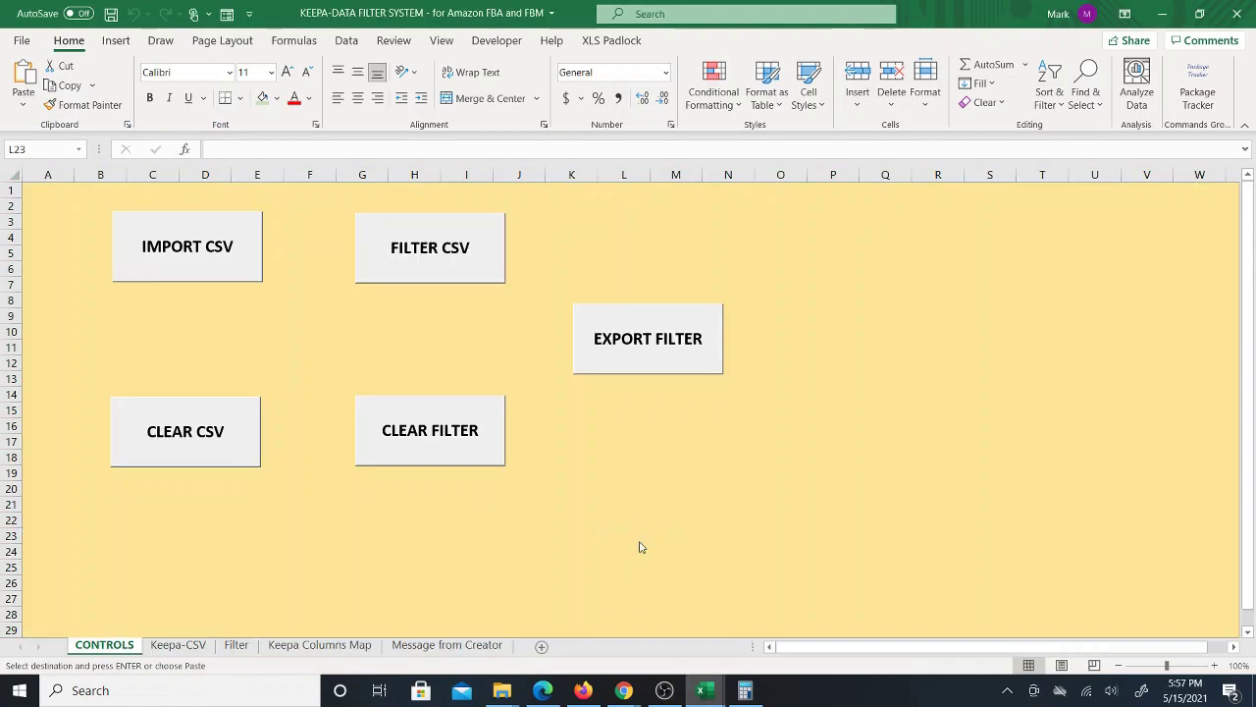
left_click(178, 645)
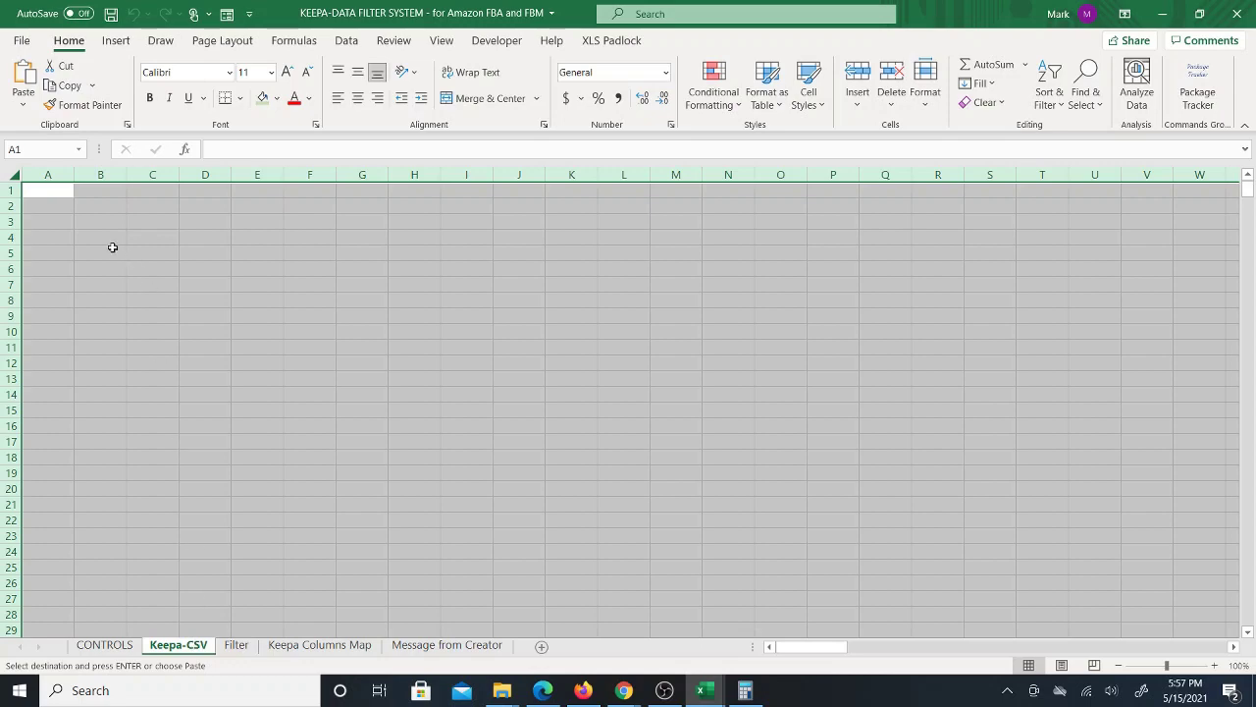
right_click(35, 190)
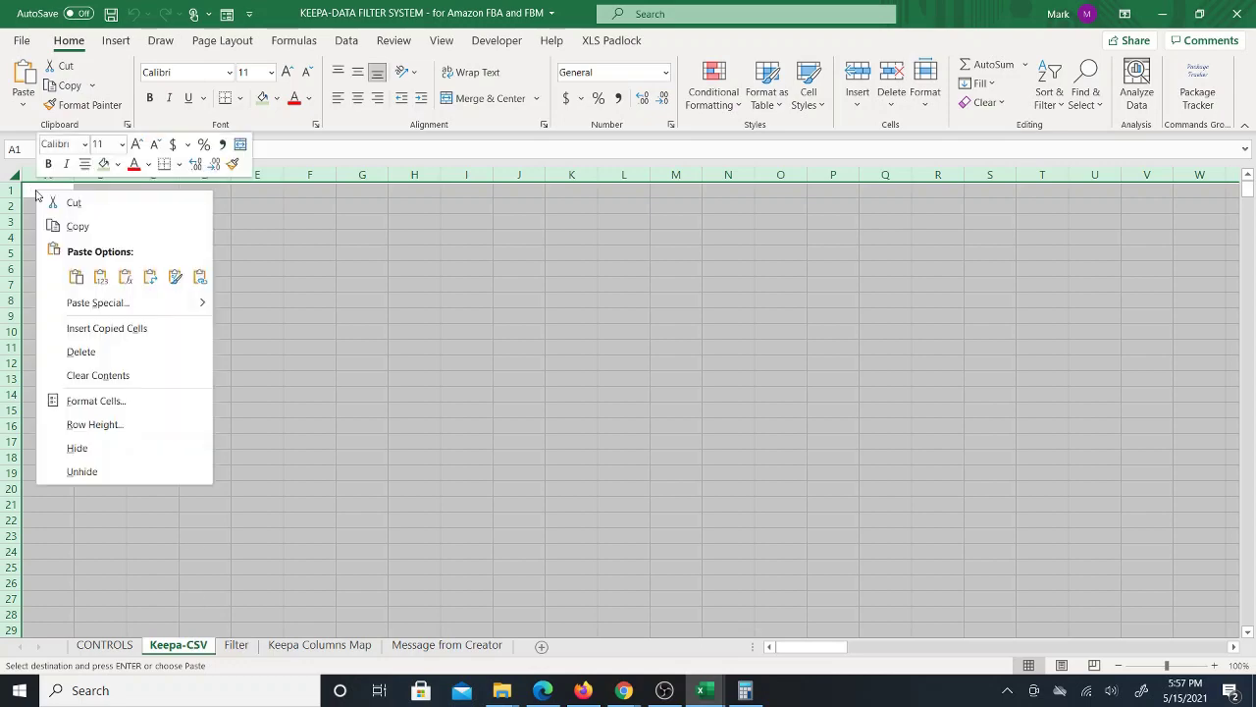
left_click(80, 273)
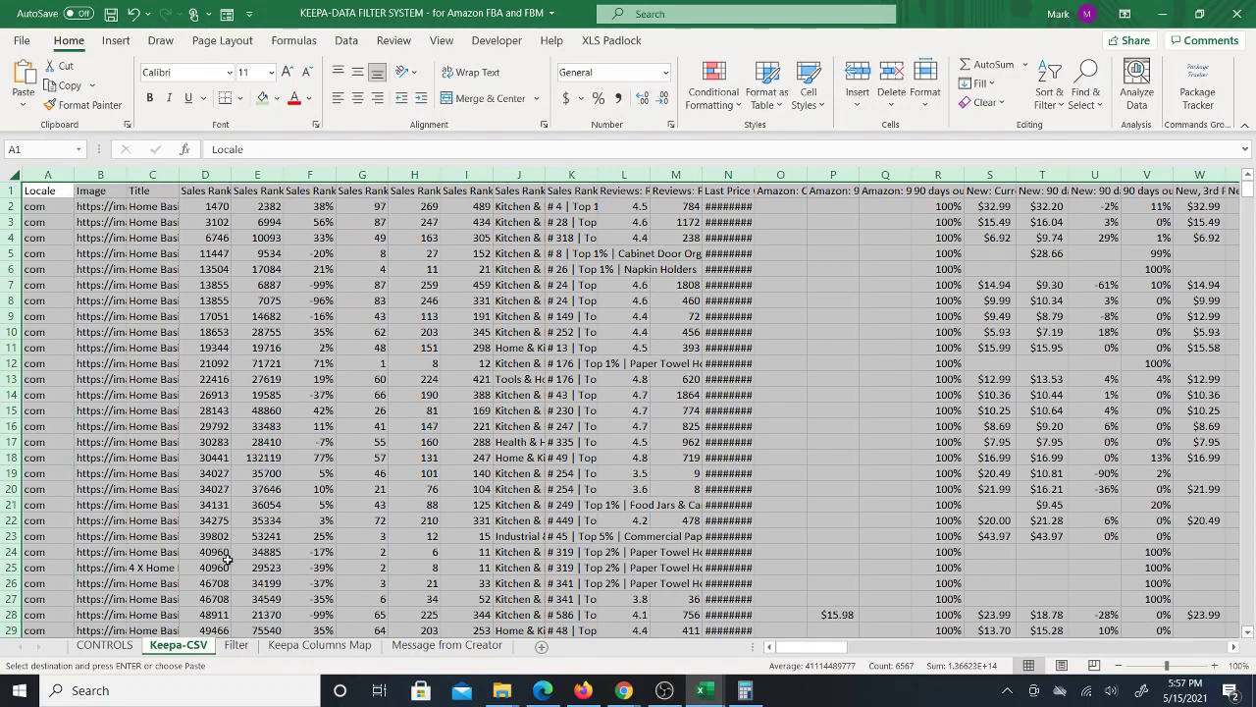
Compare the exported product file with the data pasted into the Keepa-CSV sheet and return to the CONTROLS sheet
left_click(118, 646)
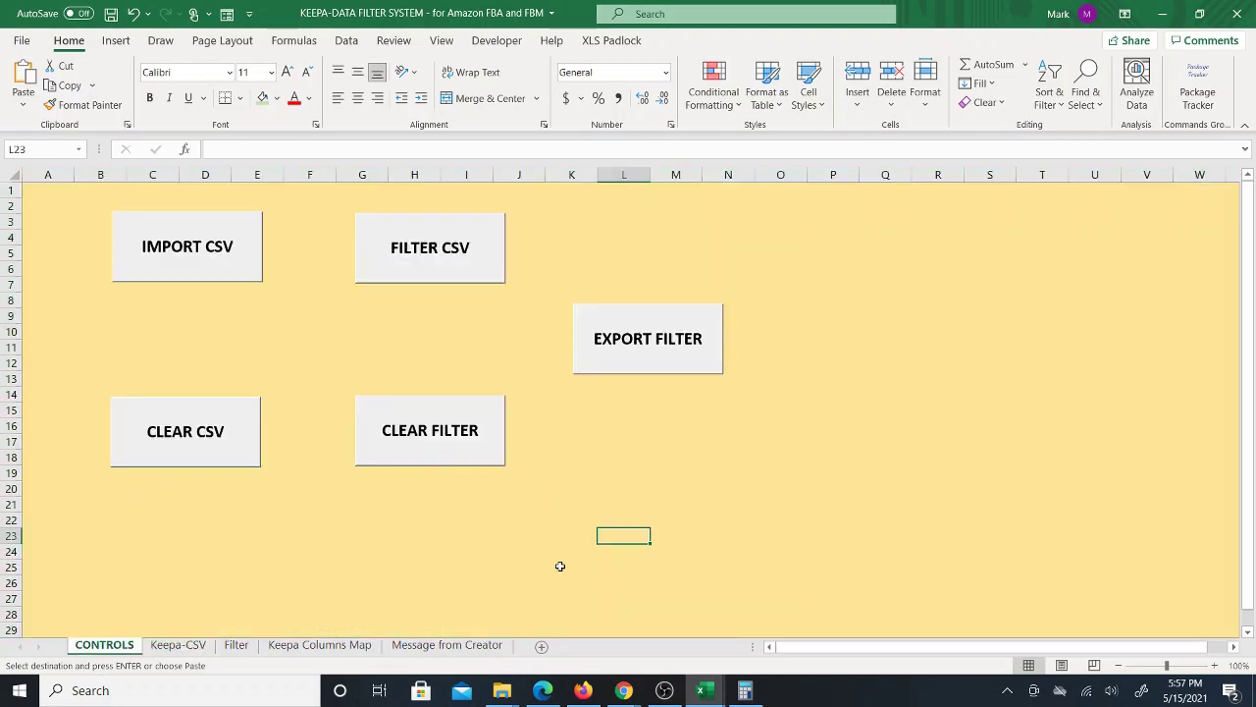
mouse_move(705, 692)
left_click(785, 618)
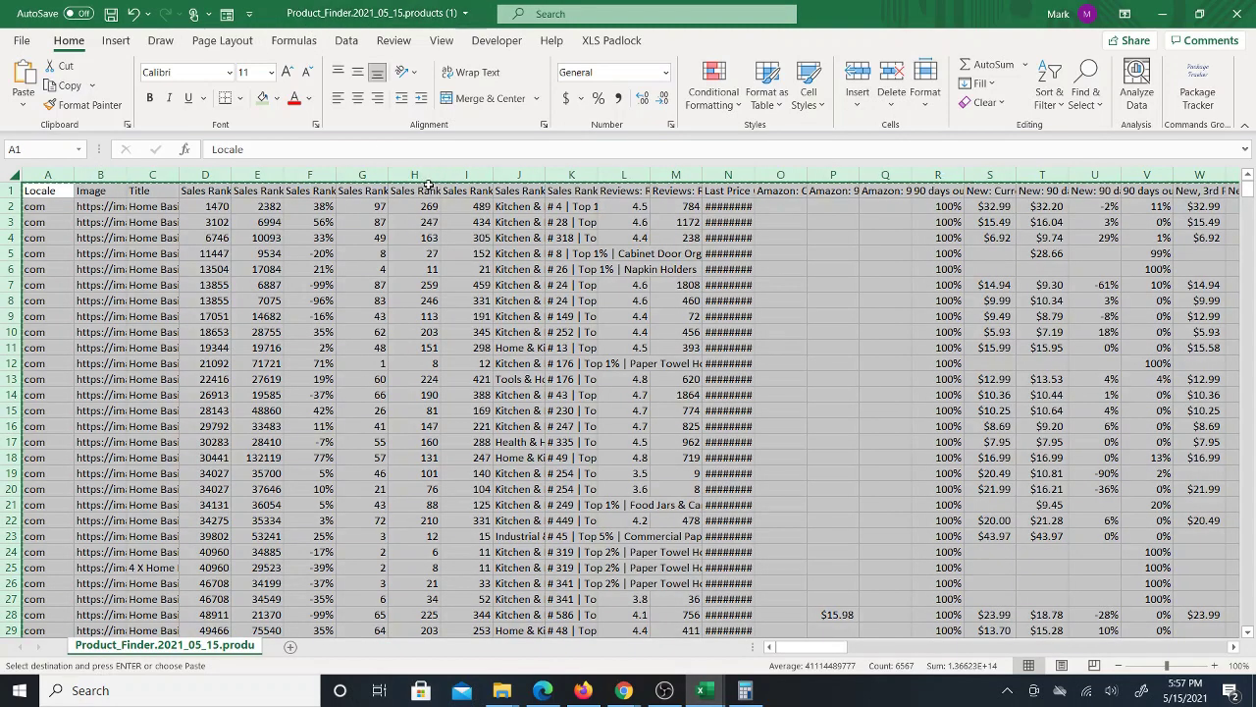
mouse_move(705, 692)
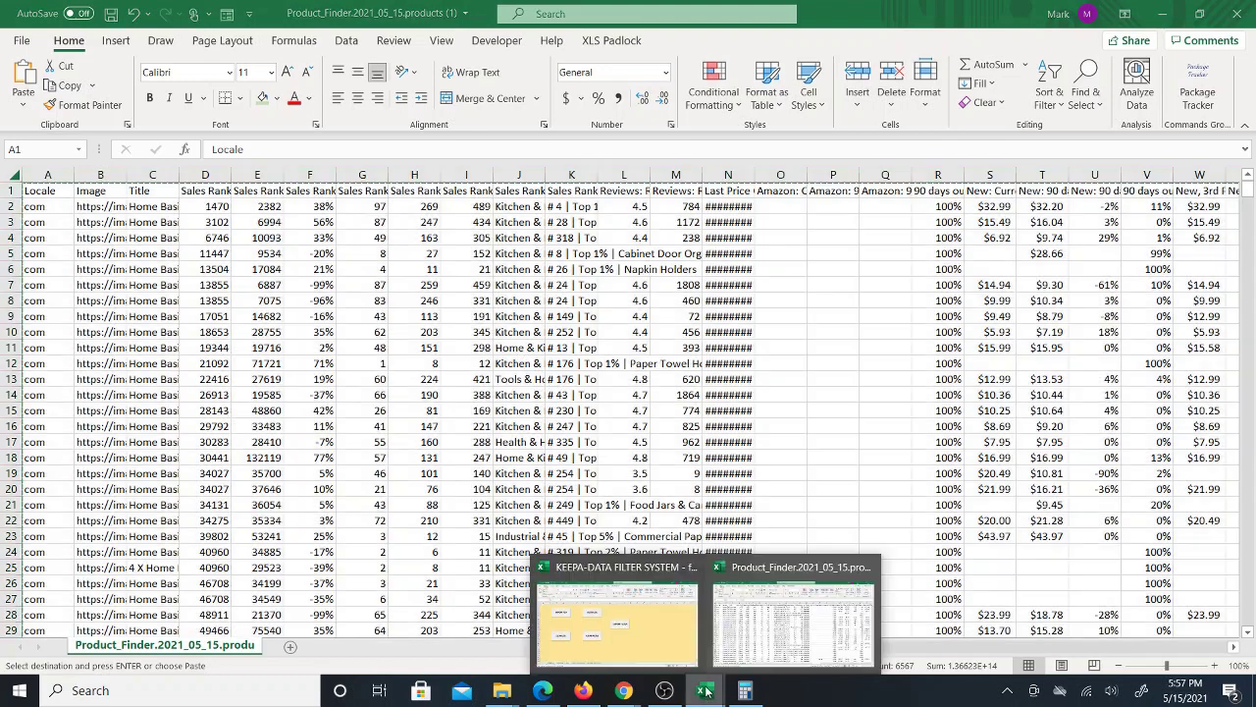
left_click(660, 651)
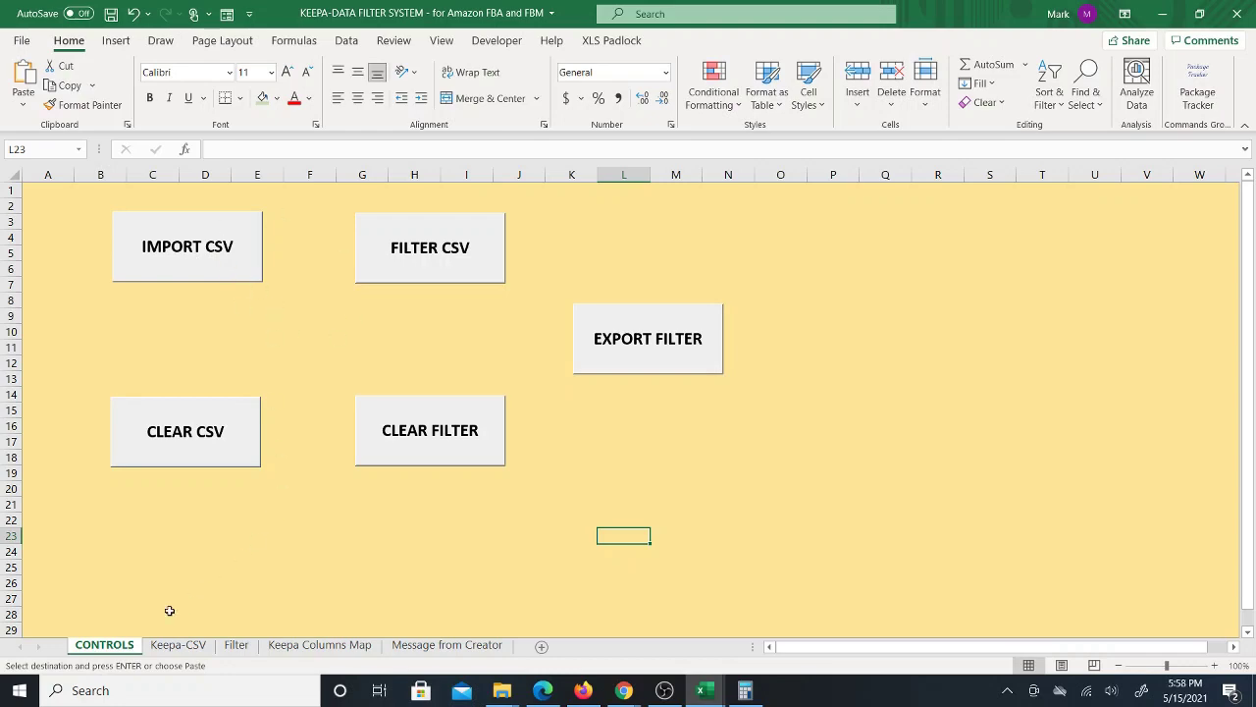
left_click(179, 645)
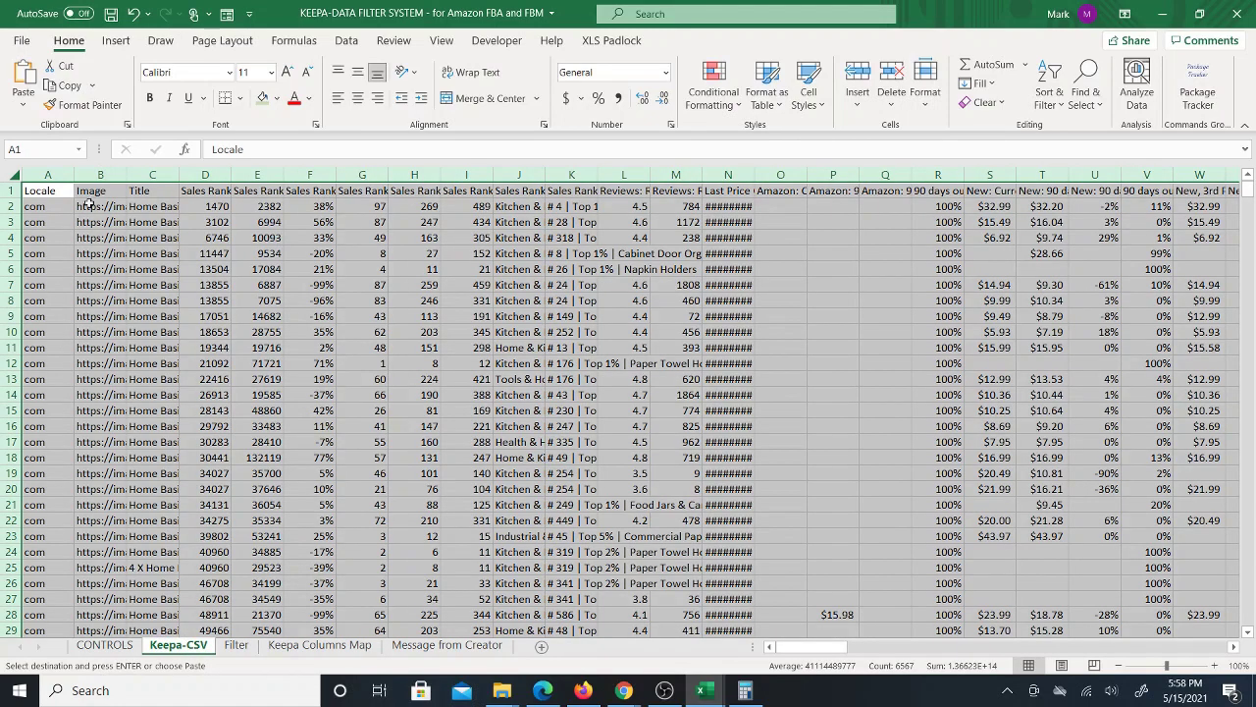
left_click(46, 189)
key("ctrl+Page_Up")
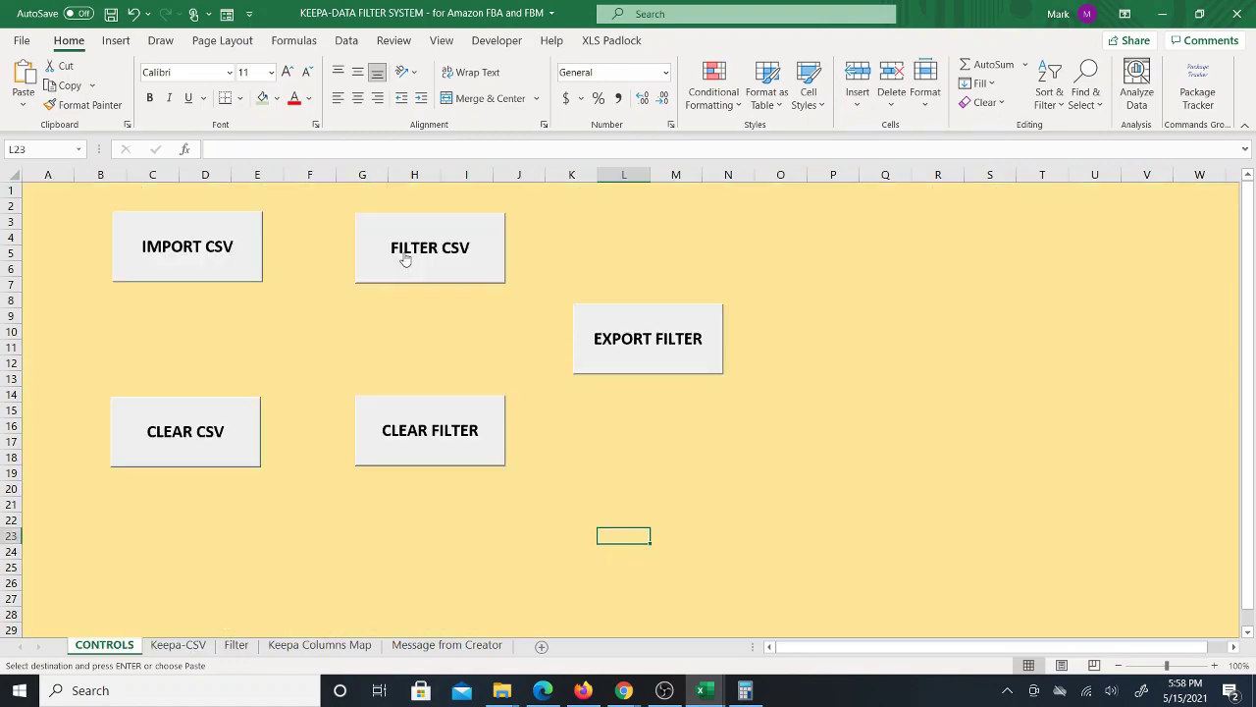
Run the CSV filter from the CONTROLS sheet and compare the Filter sheet with the raw Keepa-CSV data
left_click(405, 259)
left_click(236, 645)
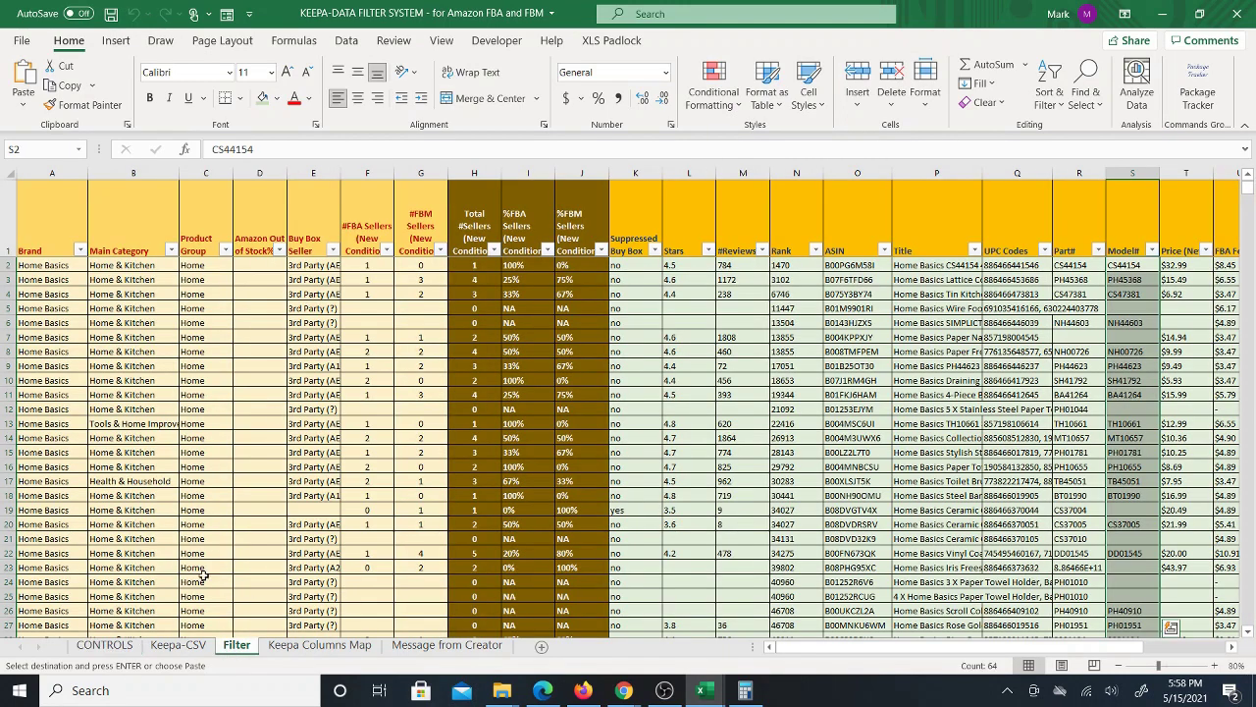
left_click(179, 645)
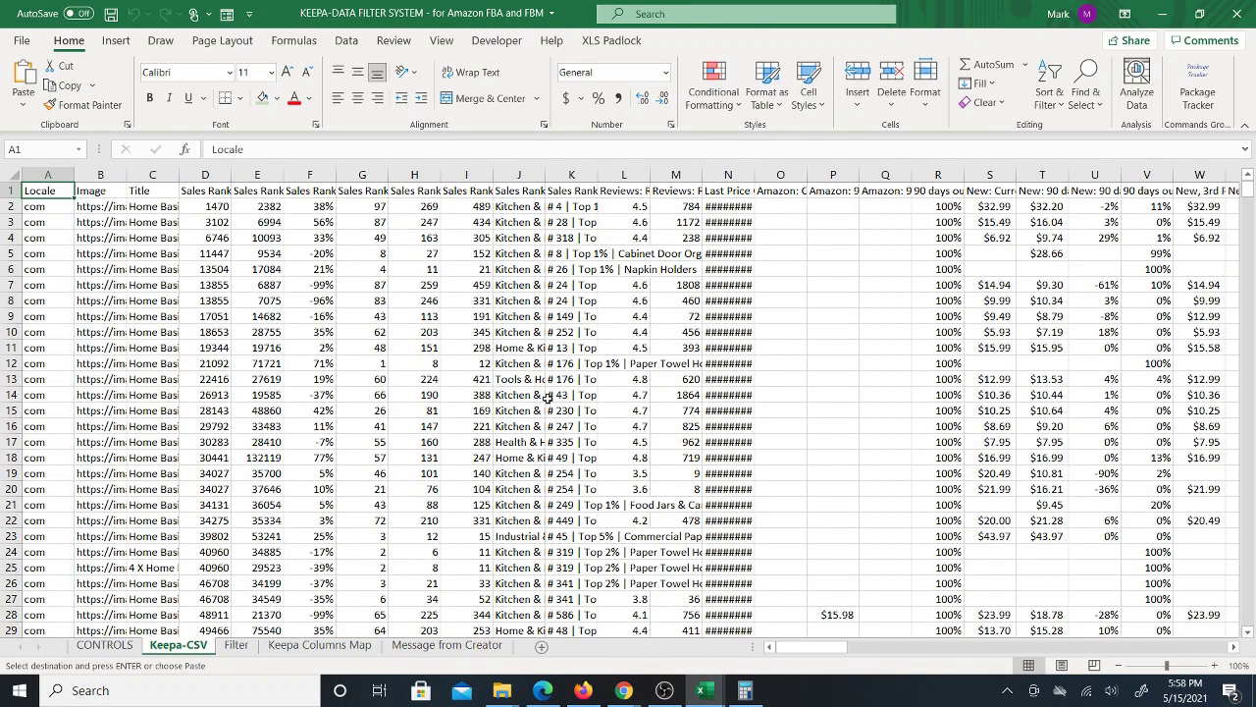
left_click(236, 645)
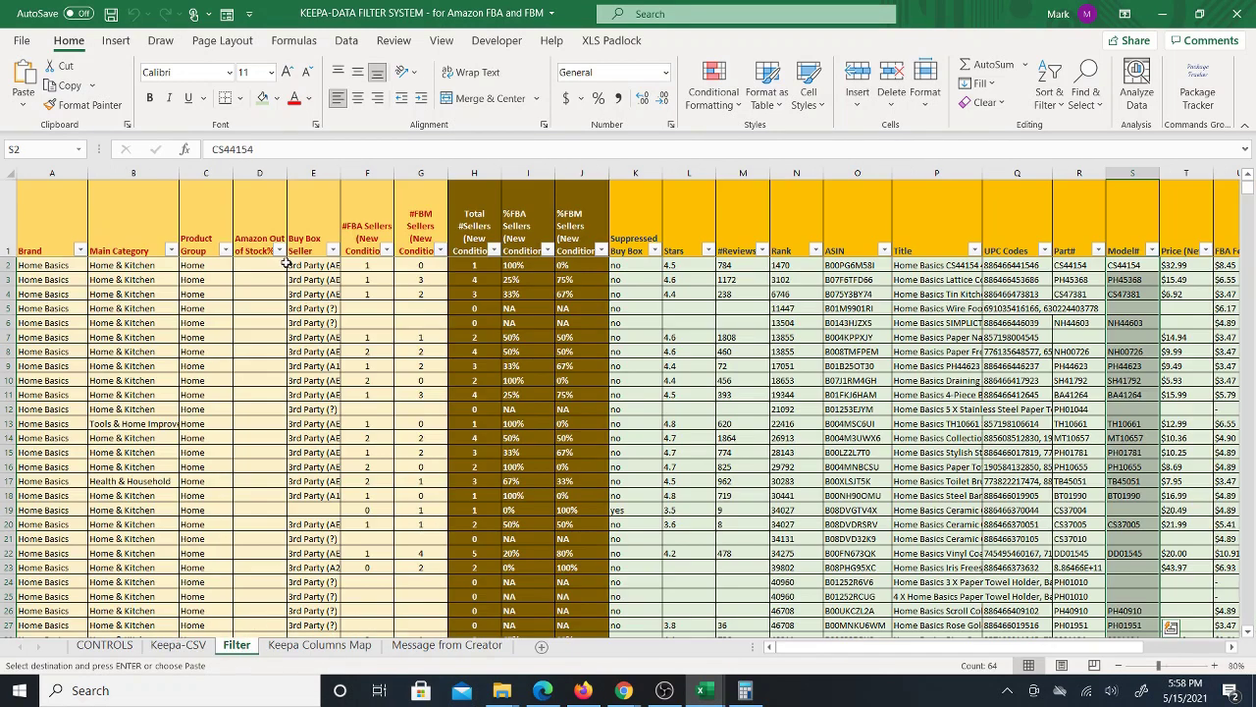
Examine the Filter sheet's columns from Brand to FBA Fee, including ASIN, Title, UPC Codes, Part#, Model# and Price
left_click_drag(62, 264, 424, 335)
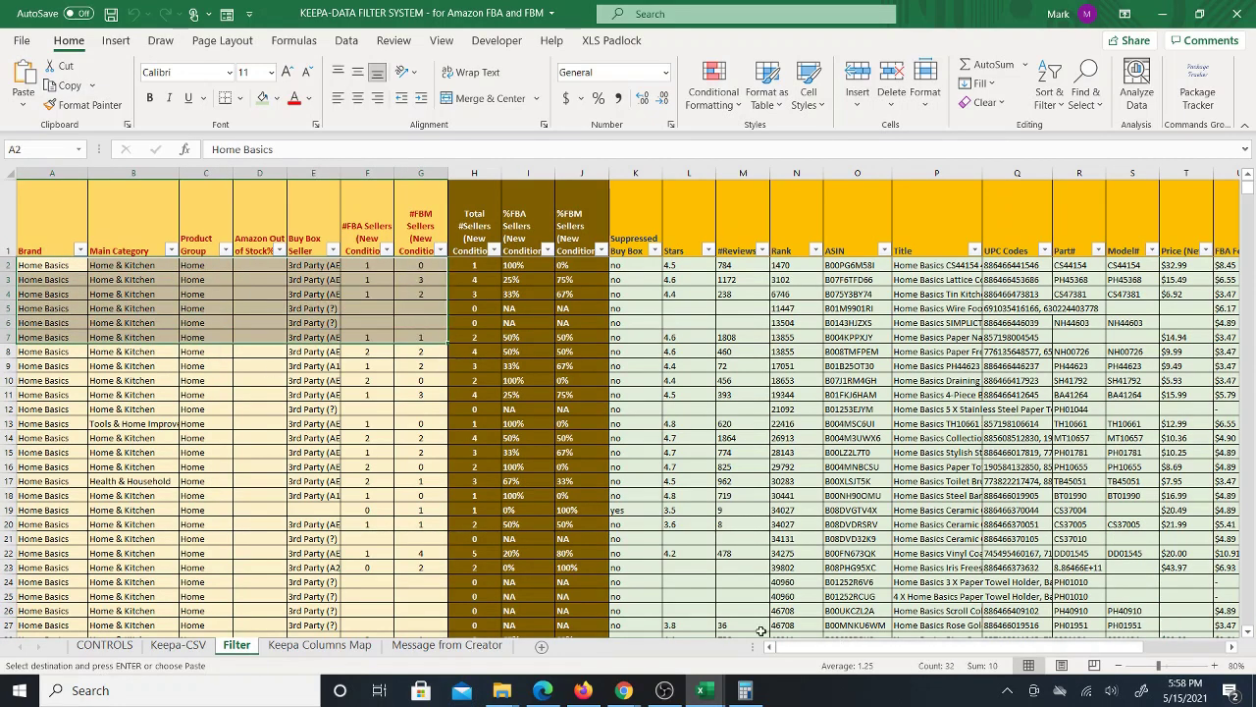
left_click_drag(797, 648, 859, 649)
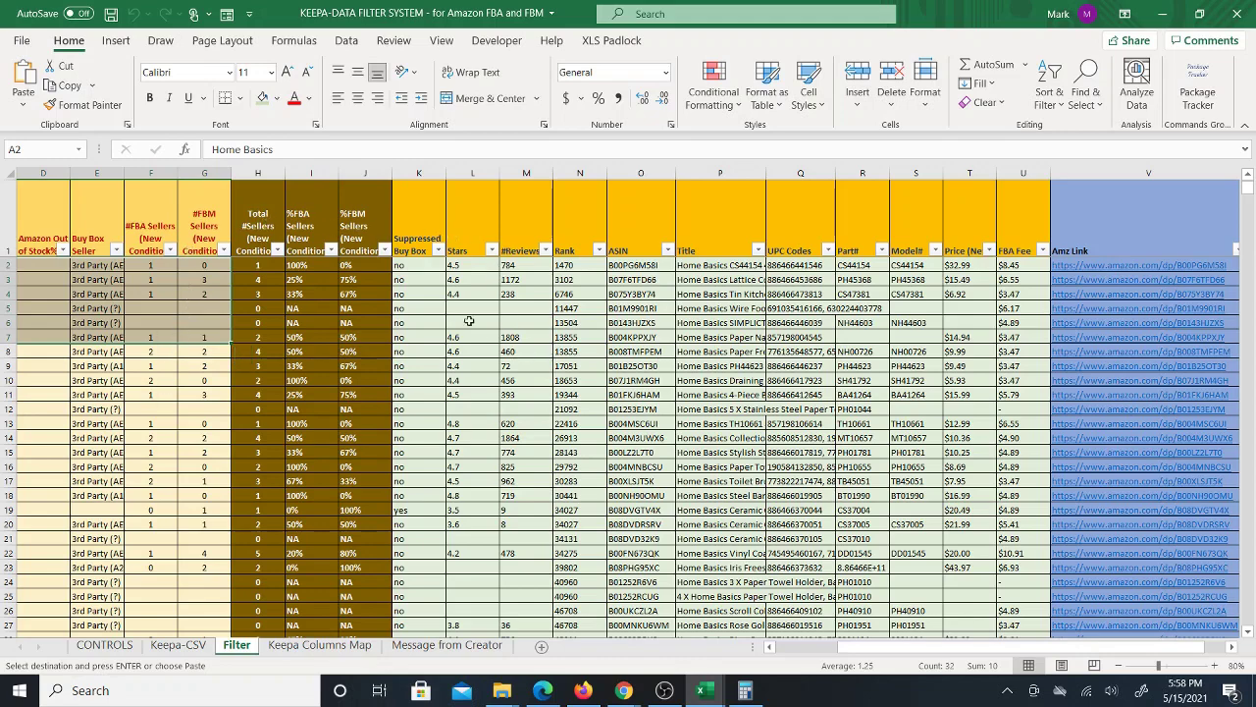
left_click_drag(582, 264, 1035, 381)
left_click_drag(579, 263, 586, 428)
left_click(637, 266)
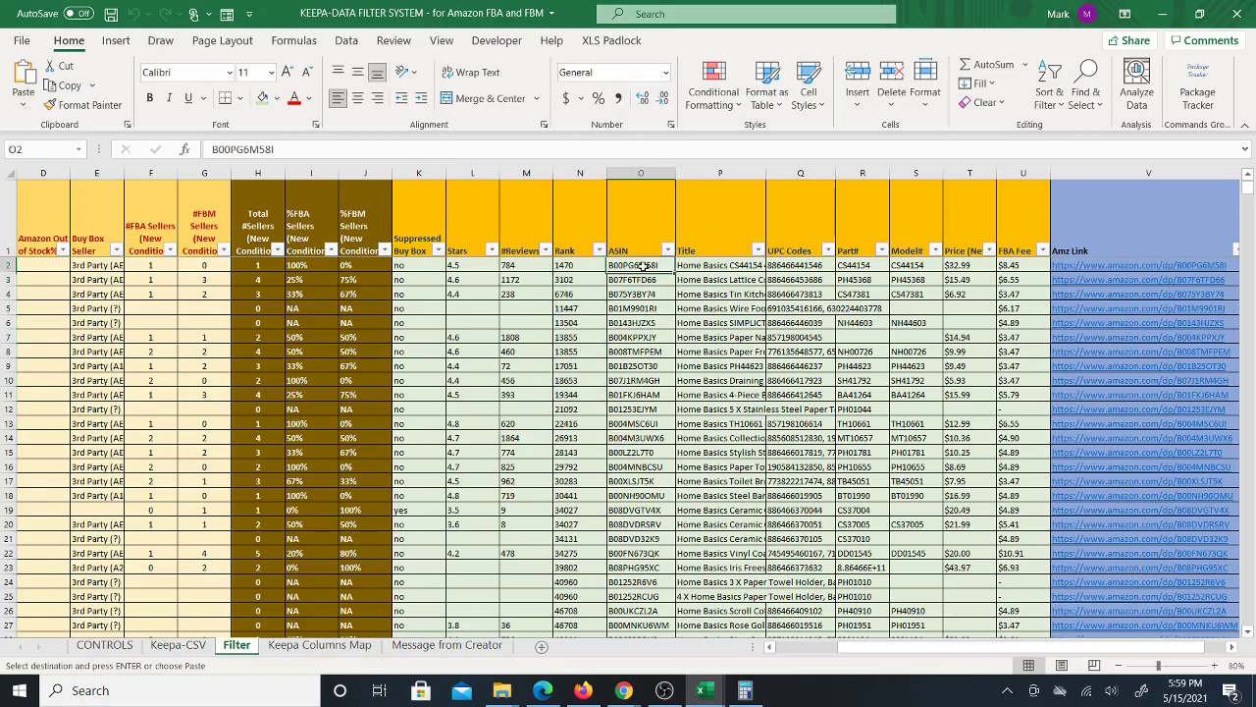
left_click(723, 265)
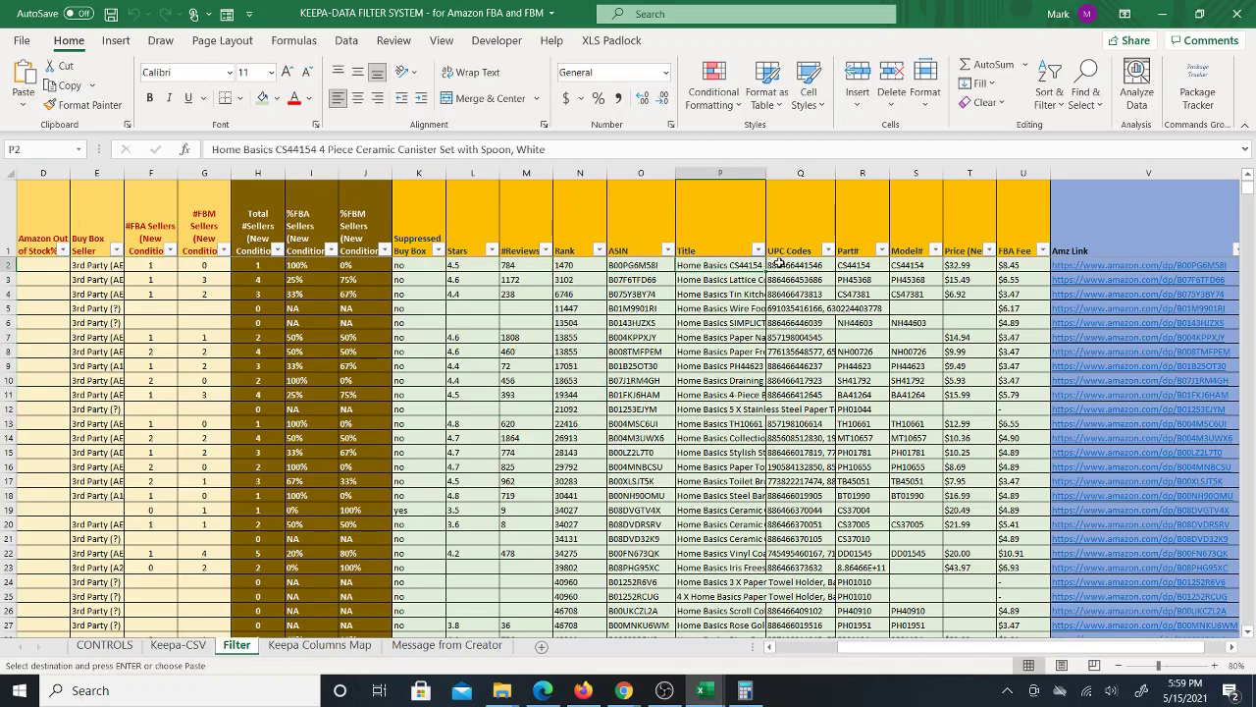
left_click(820, 265)
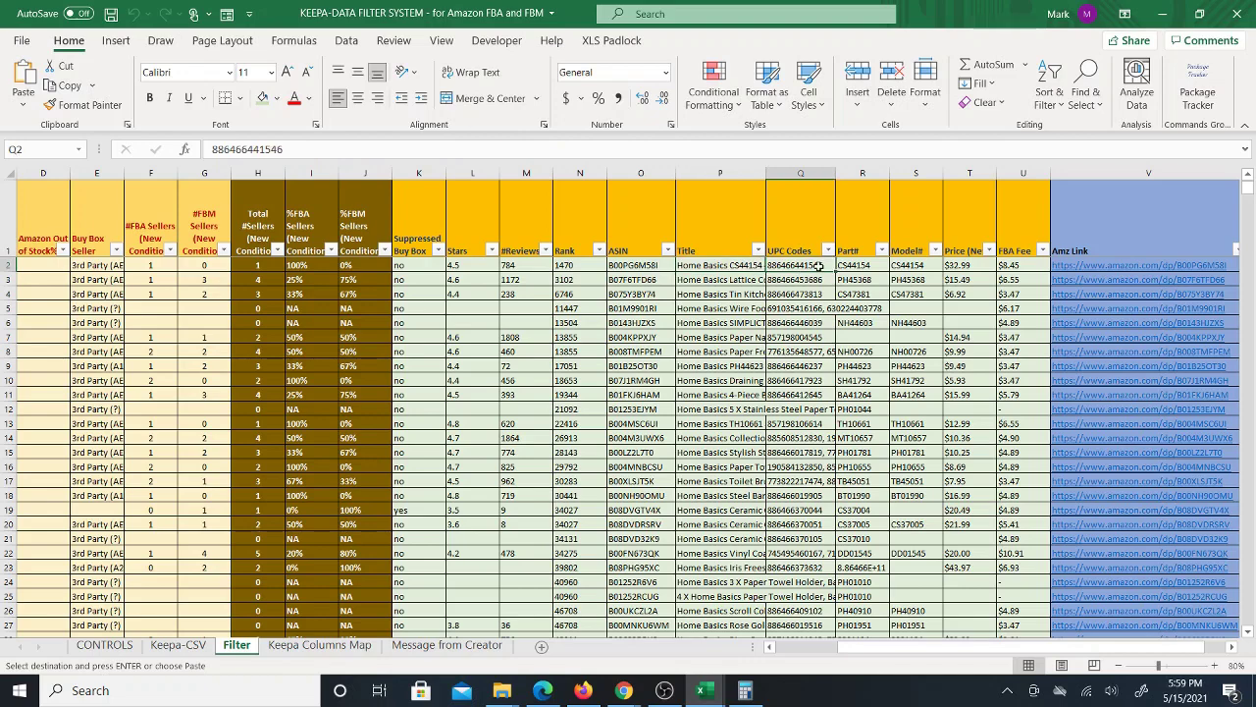
left_click(872, 266)
left_click(908, 264)
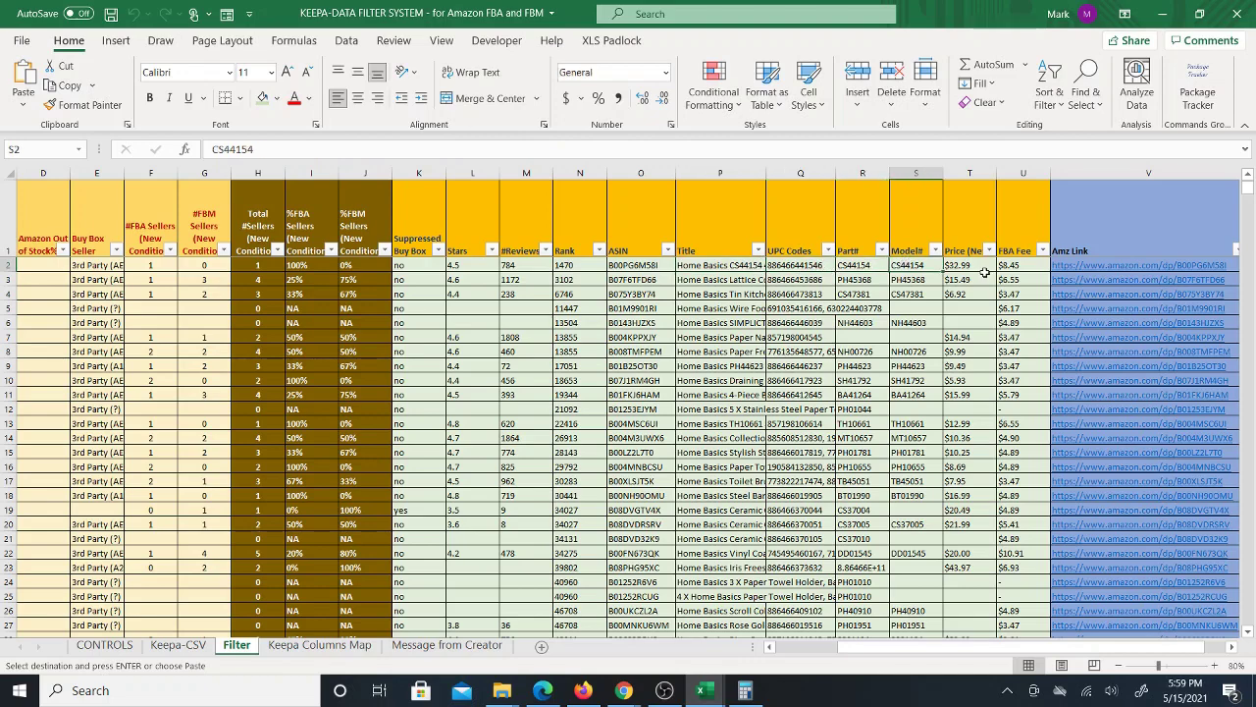
left_click(968, 265)
left_click(1022, 265)
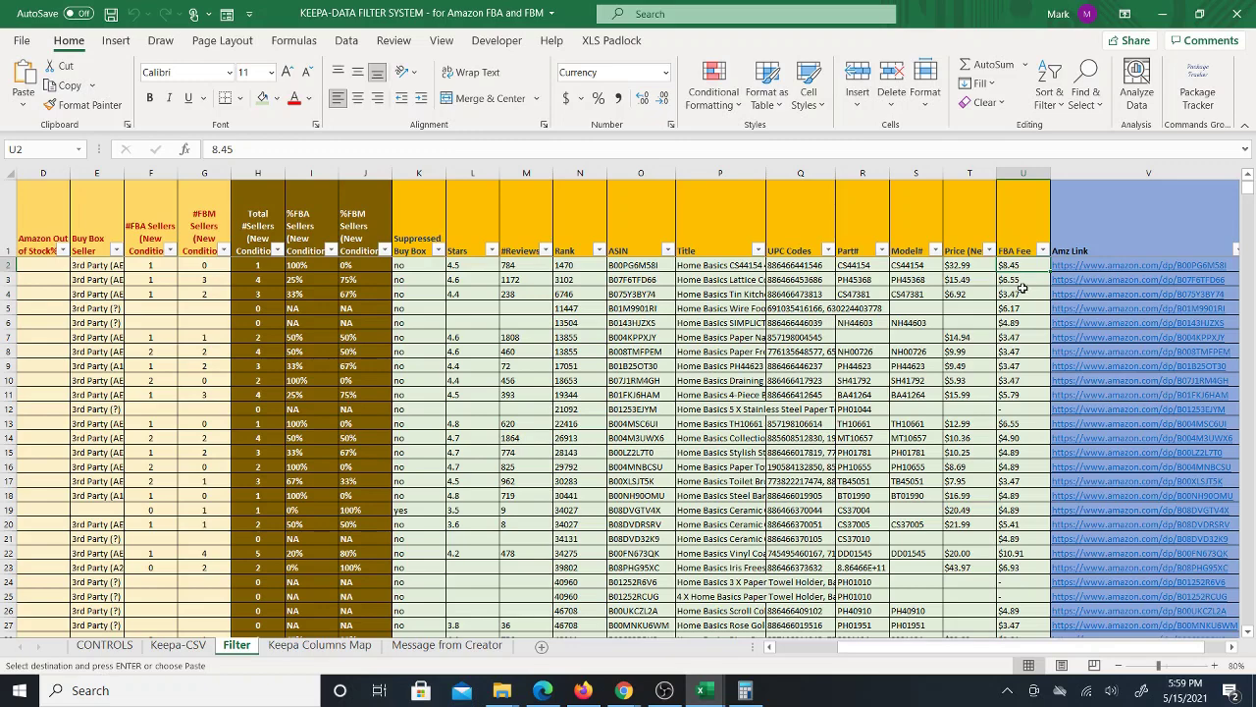
Copy the Rank through FBA Fee columns for all product rows of the Filter sheet, starting at N2
mouse_move(580, 266)
left_mouse_down()
mouse_move(814, 270)
mouse_move(991, 456)
mouse_move(996, 493)
mouse_move(991, 286)
mouse_move(1021, 308)
mouse_move(1028, 577)
mouse_move(972, 282)
mouse_move(1030, 319)
mouse_move(1020, 628)
mouse_move(922, 370)
mouse_move(799, 410)
mouse_move(562, 261)
mouse_move(1021, 274)
left_mouse_up()
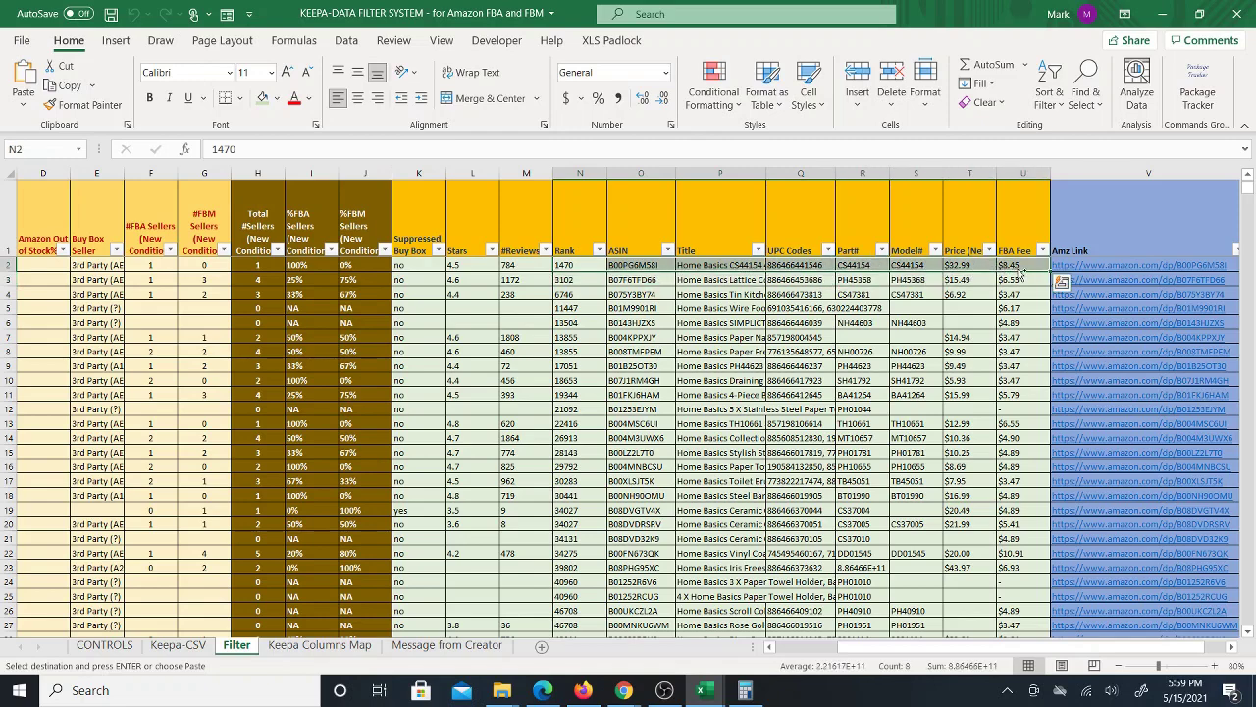
key("shift+Page_Down")
key("shift+Page_Down")
key("shift+Page_Down")
key("shift+Page_Down")
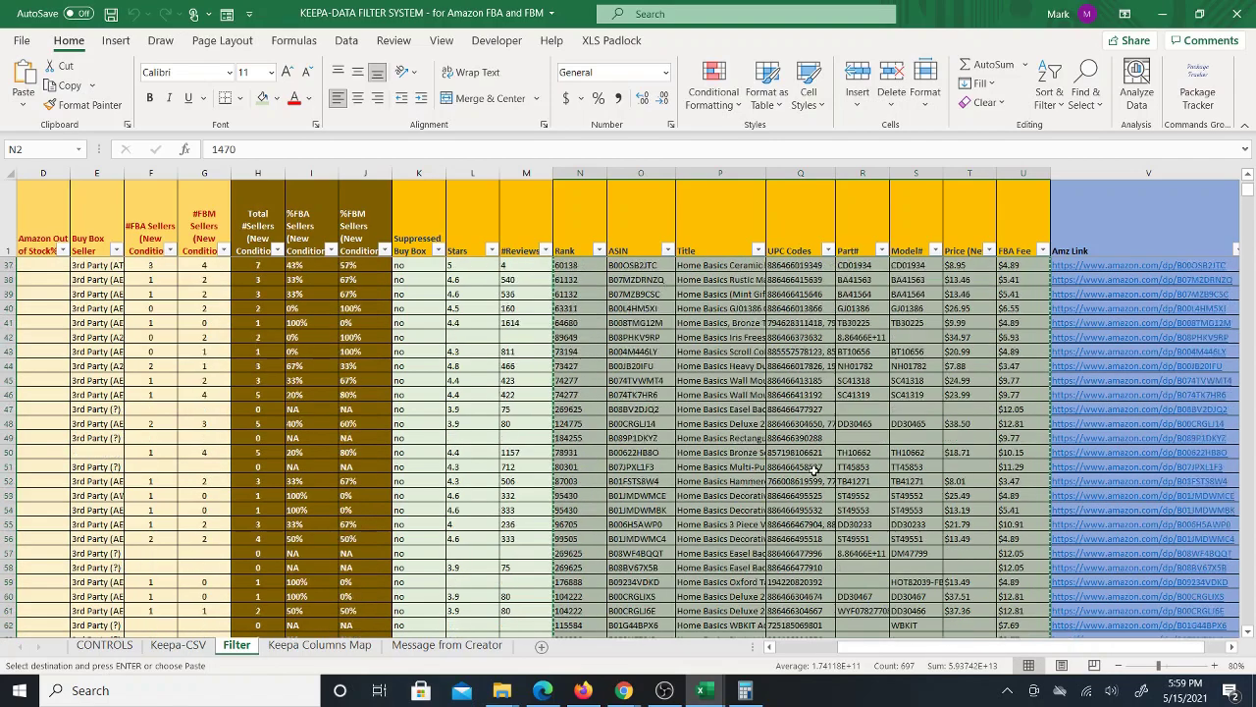
scroll(747, 487, "up", 17)
scroll(748, 488, "up", 8)
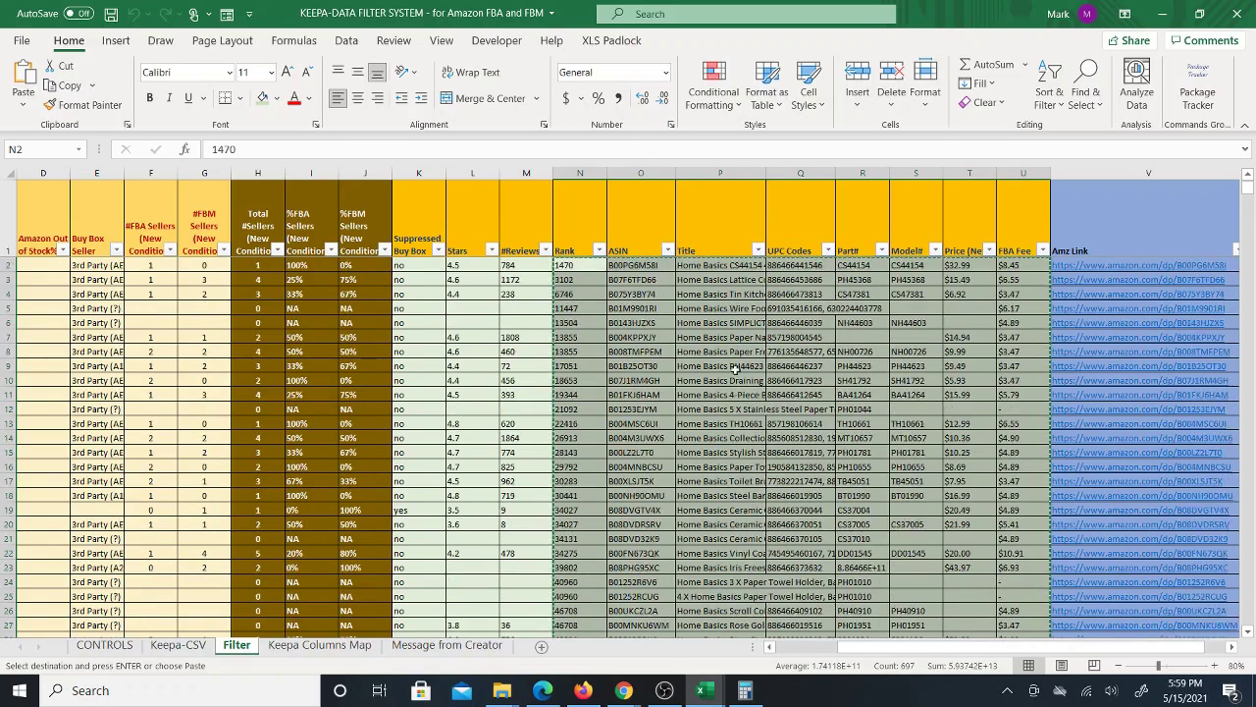
Switch to the Amazon FBA/FBM Source and Profit Sheet in Google Sheets and paste the copied product data as values only at B4
mouse_move(623, 690)
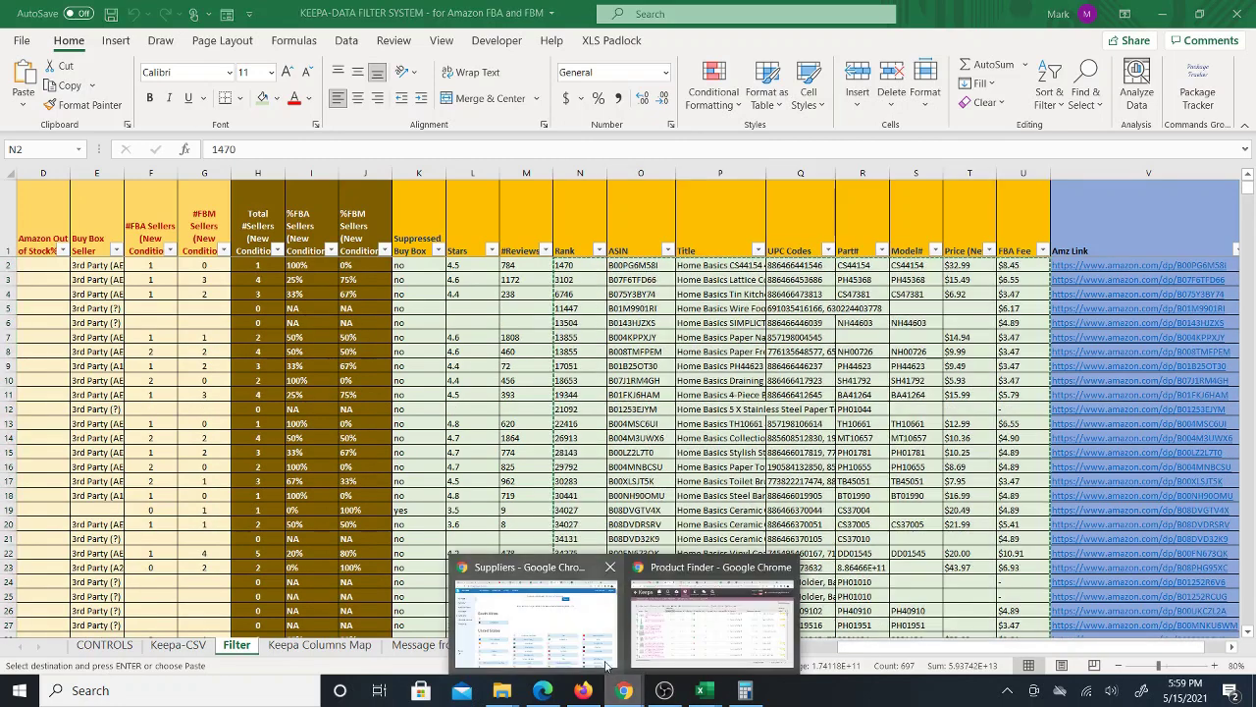
left_click(677, 641)
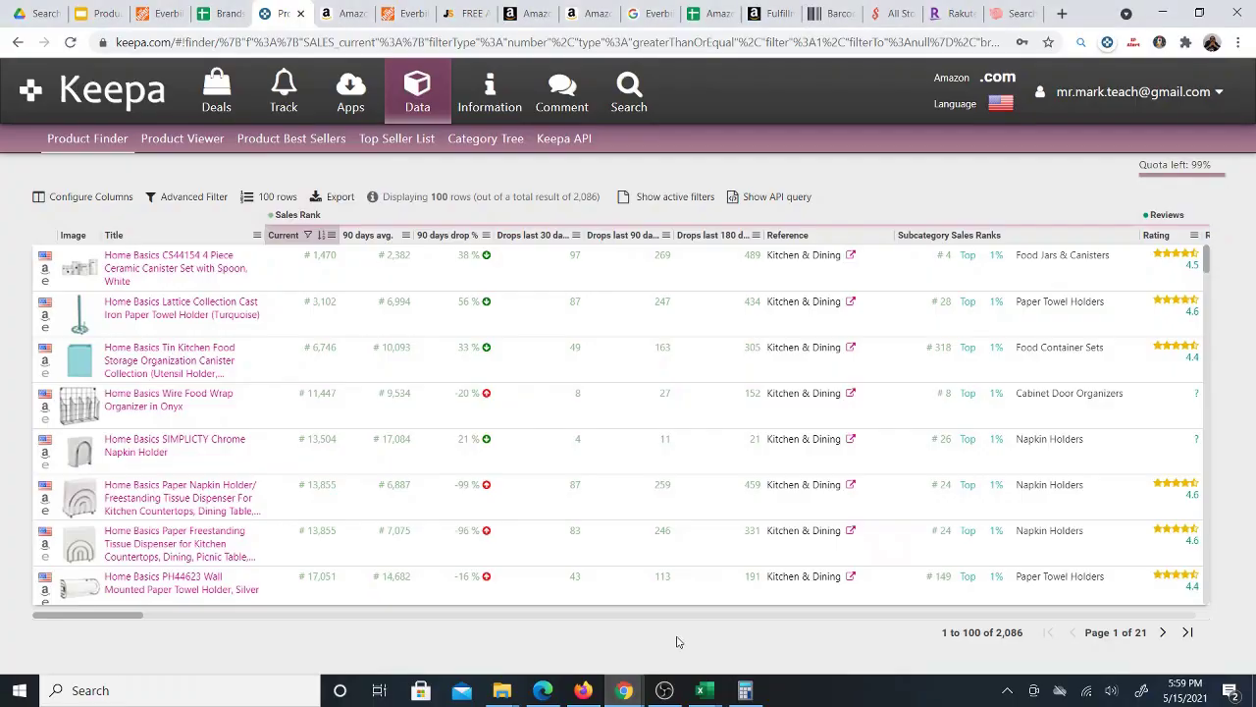
left_click(702, 16)
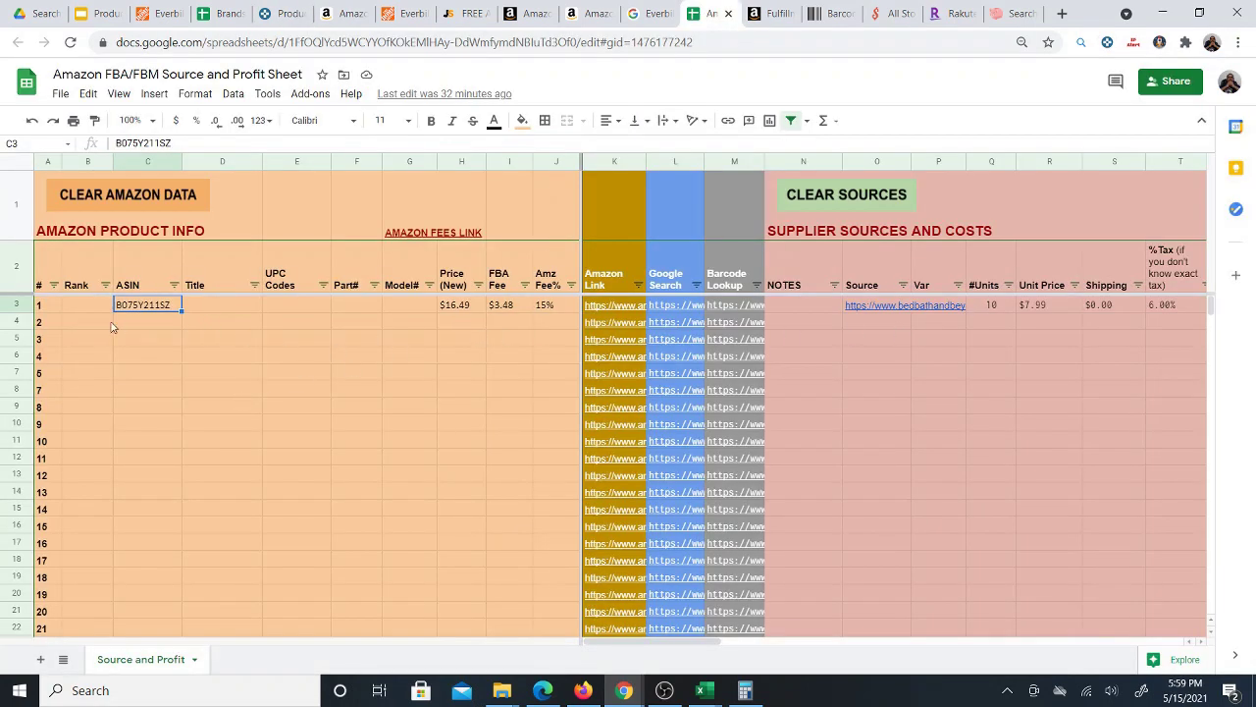
left_click(100, 323)
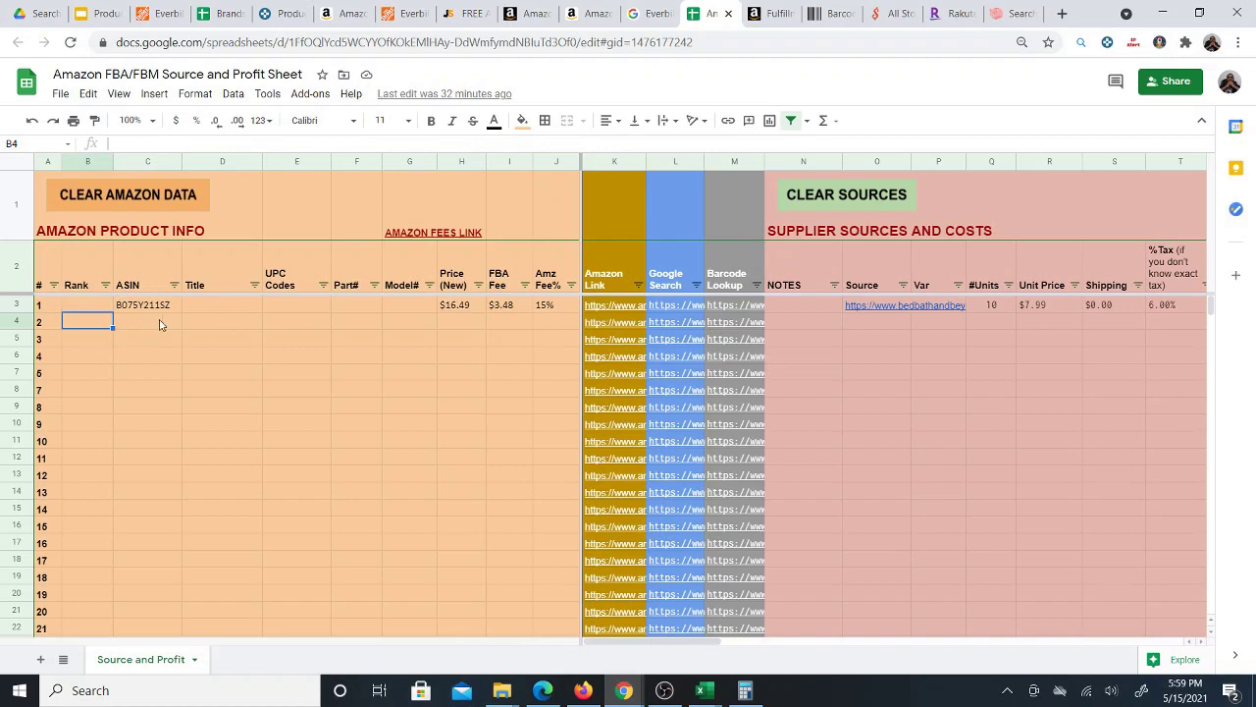
right_click(88, 325)
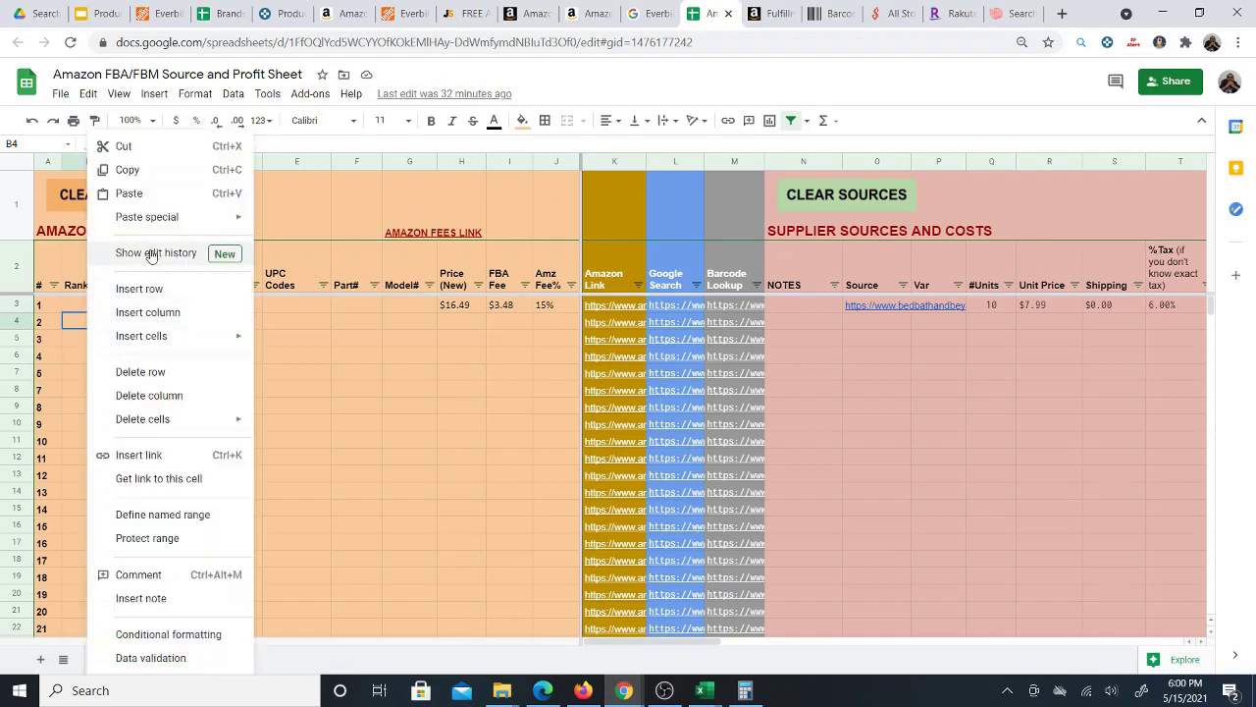
mouse_move(206, 222)
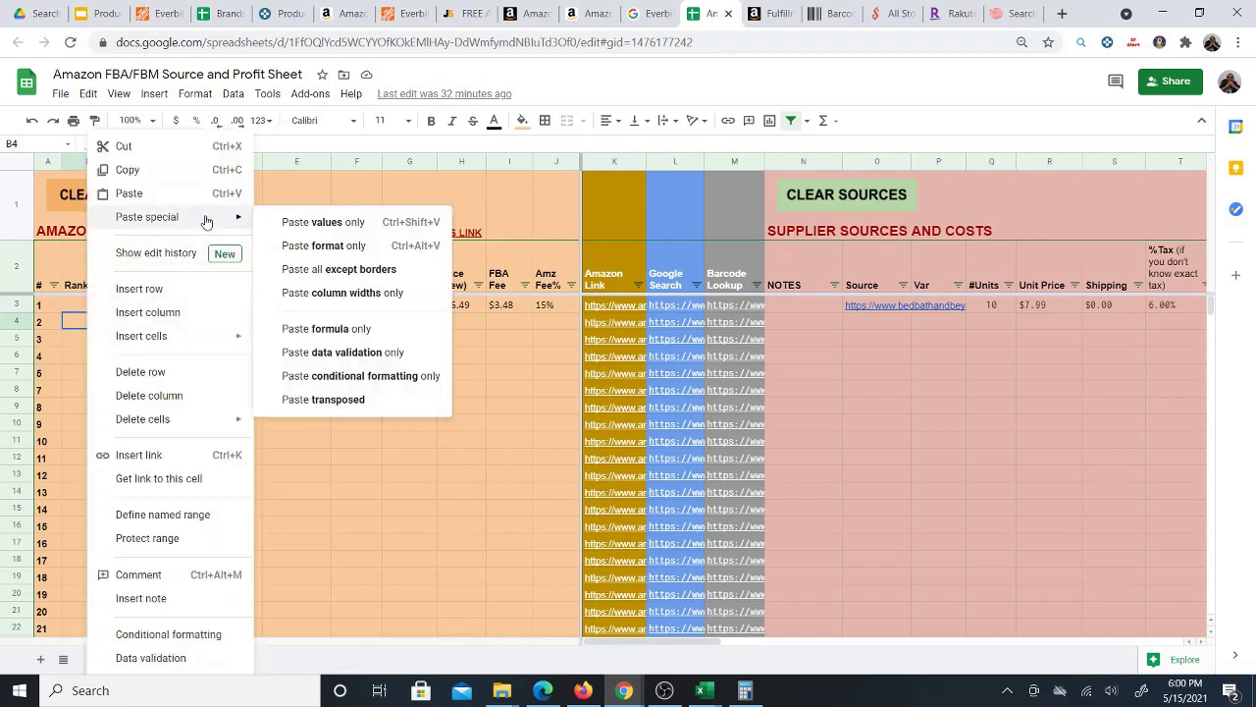
left_click(290, 224)
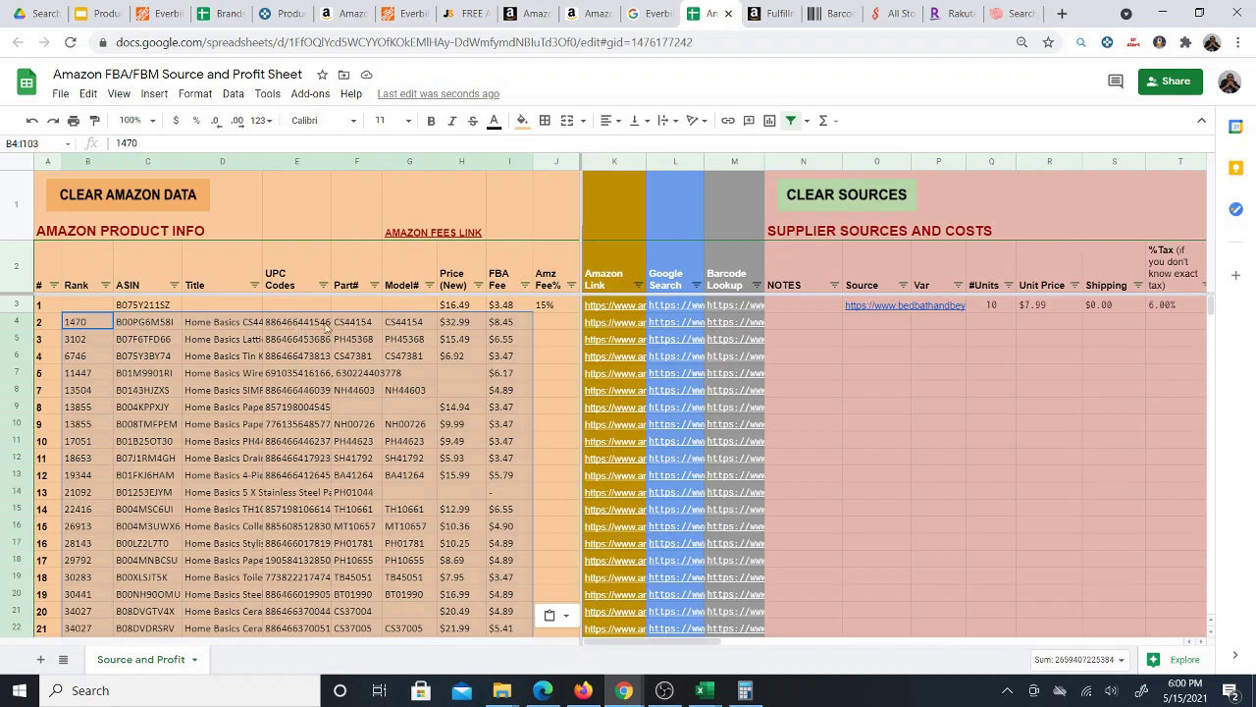
Enter 15% as the Amz Fee% in J4 for the first pasted product
left_click(556, 322)
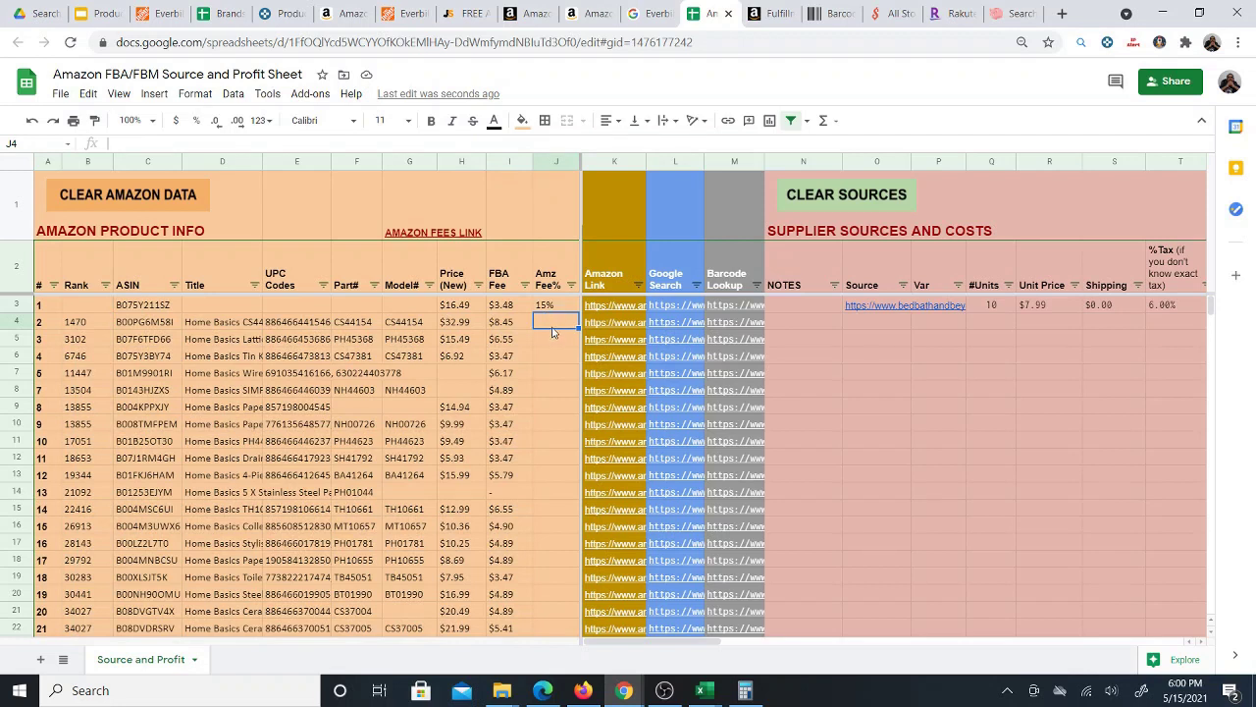
type("15%")
key("Return")
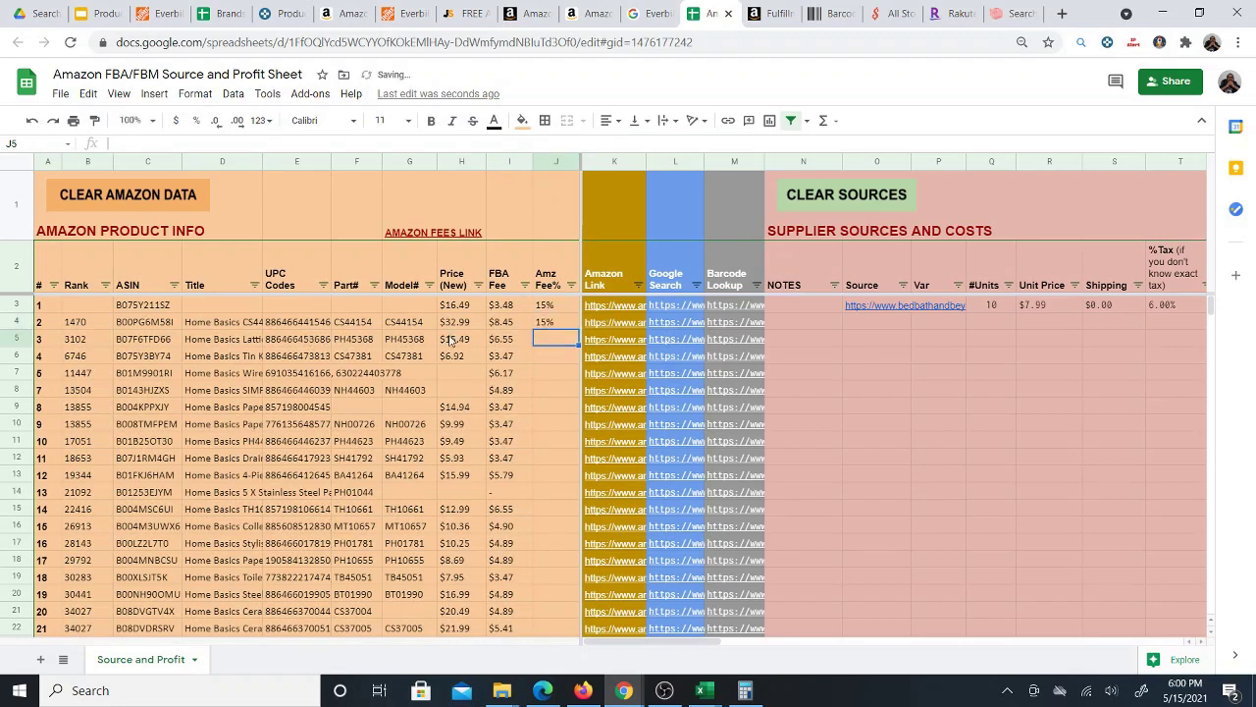
Check the referral fee percentages by category in the linked Selling on Amazon Fee Schedule and return to the profit sheet
left_click(555, 322)
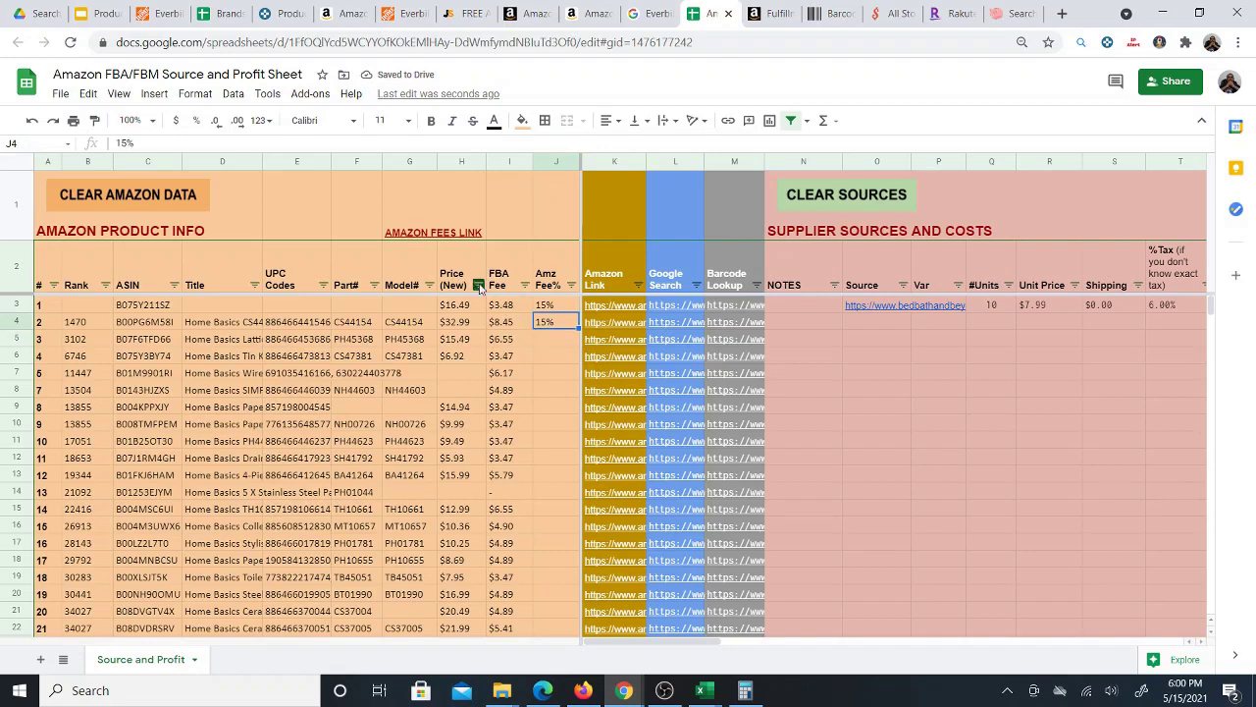
left_click(411, 237)
left_click(443, 257)
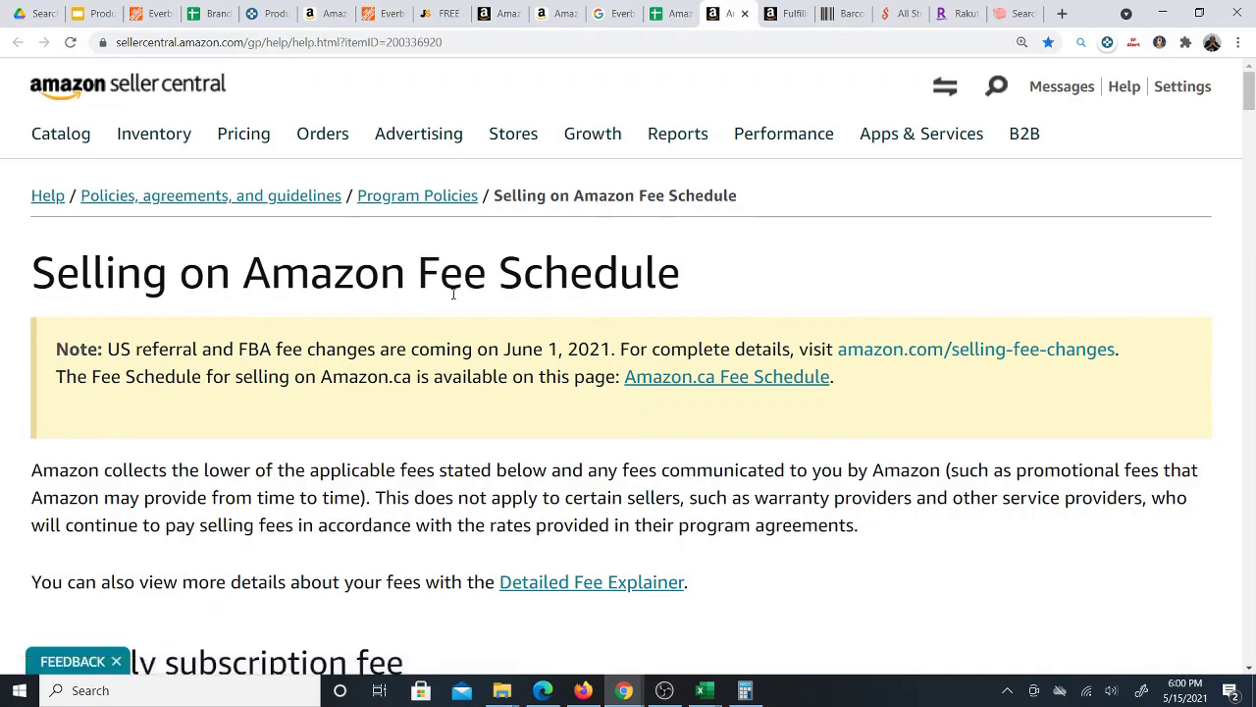
scroll(518, 357, "down", 6)
scroll(567, 392, "down", 5)
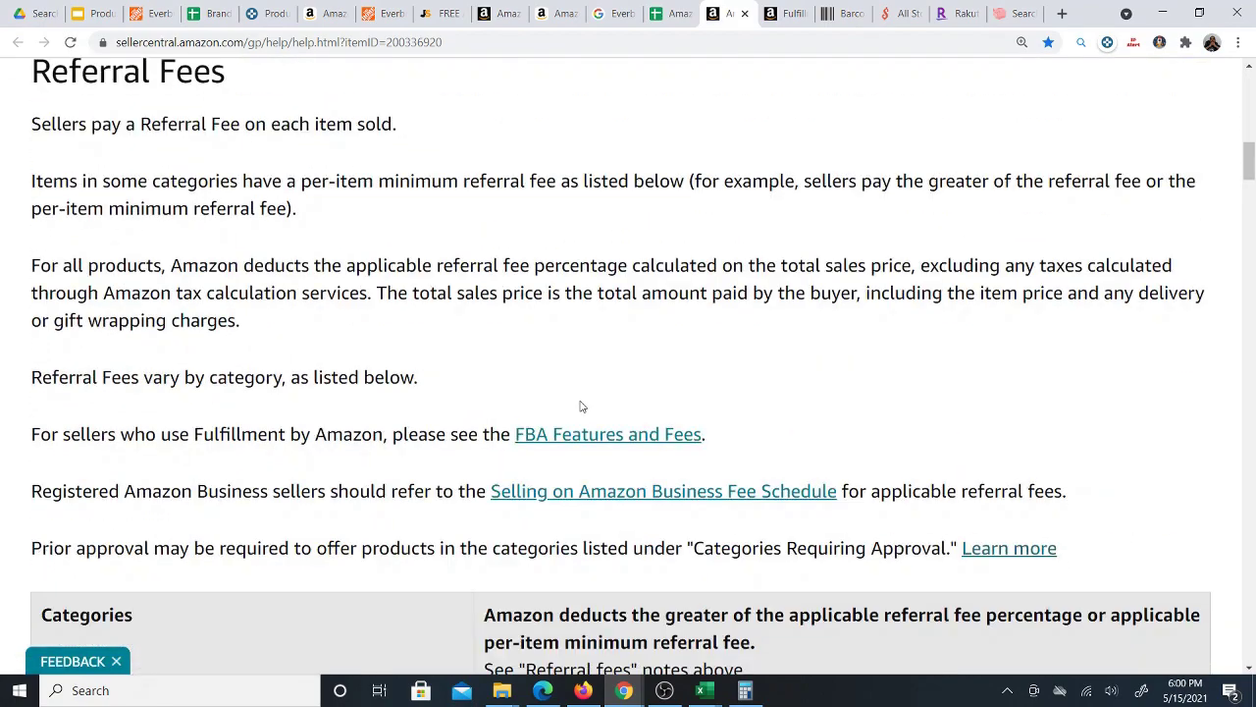
scroll(580, 405, "down", 7)
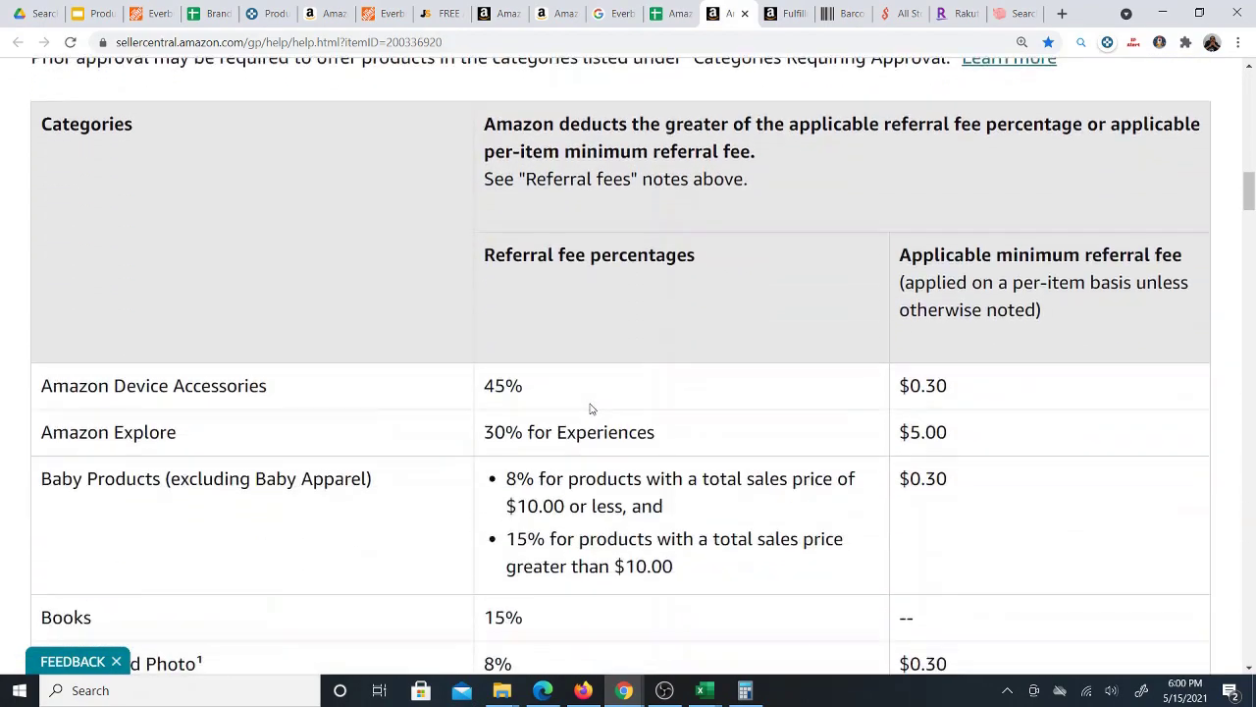
scroll(568, 451, "down", 1)
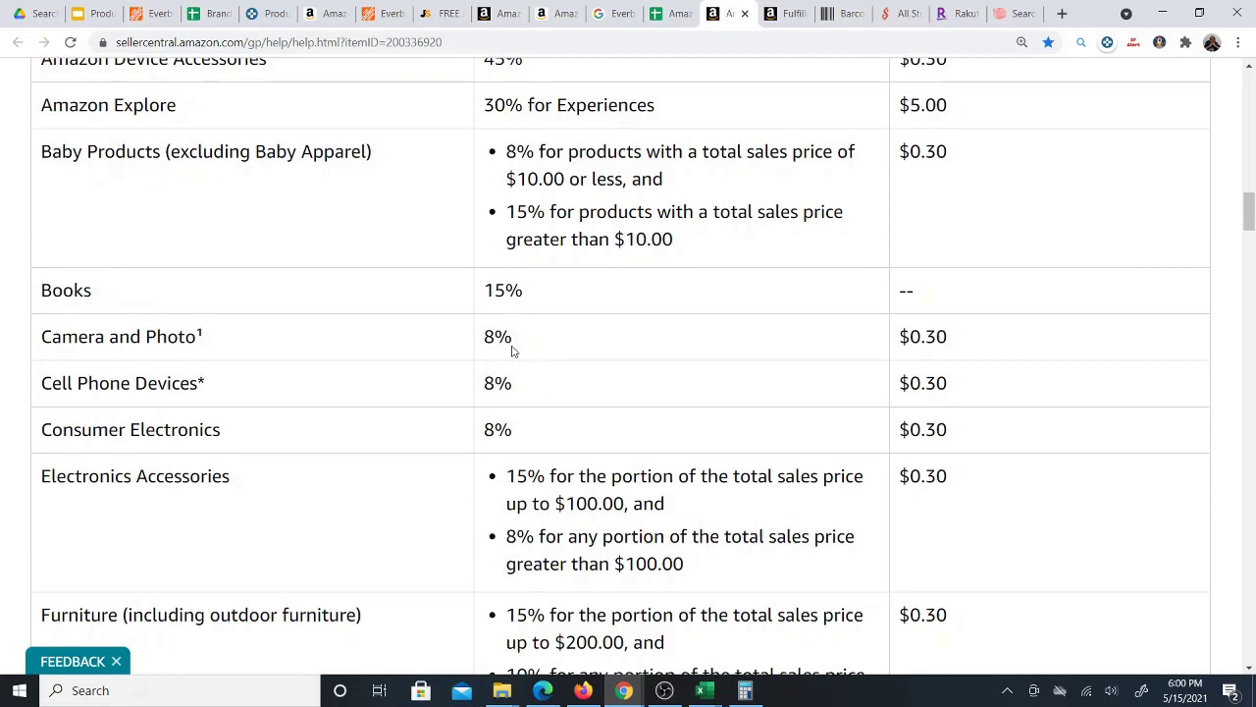
scroll(551, 397, "down", 8)
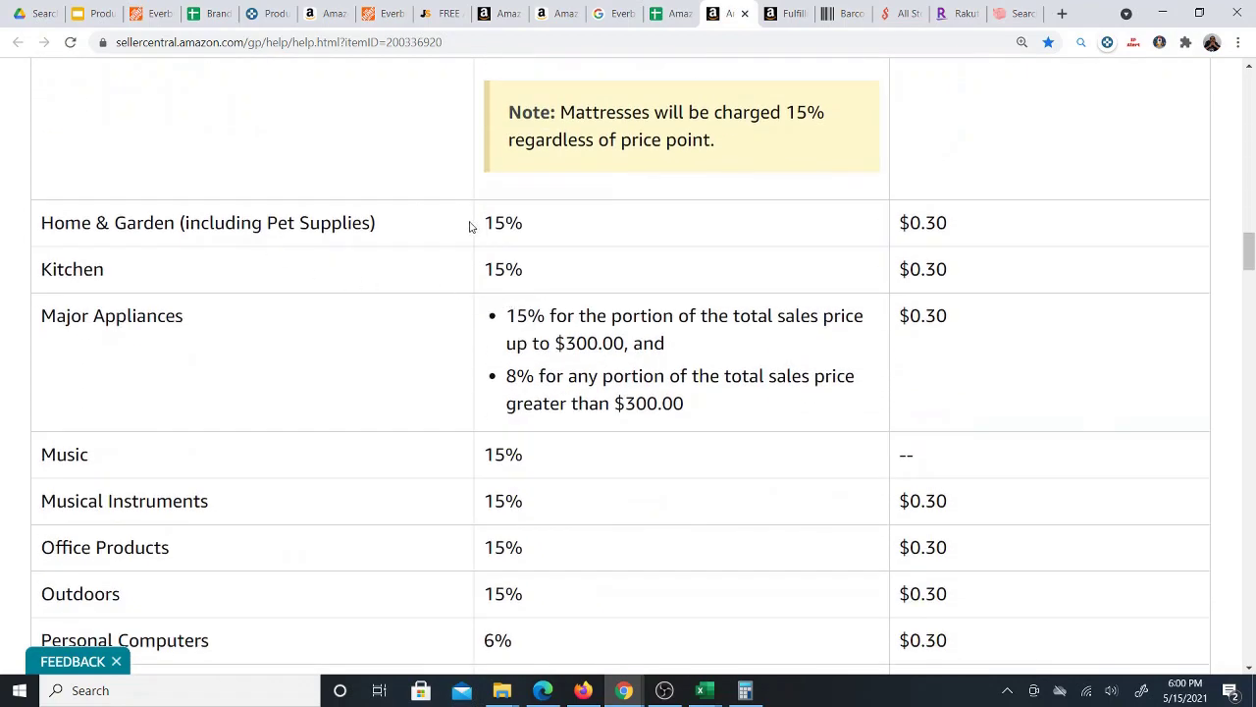
left_click(744, 14)
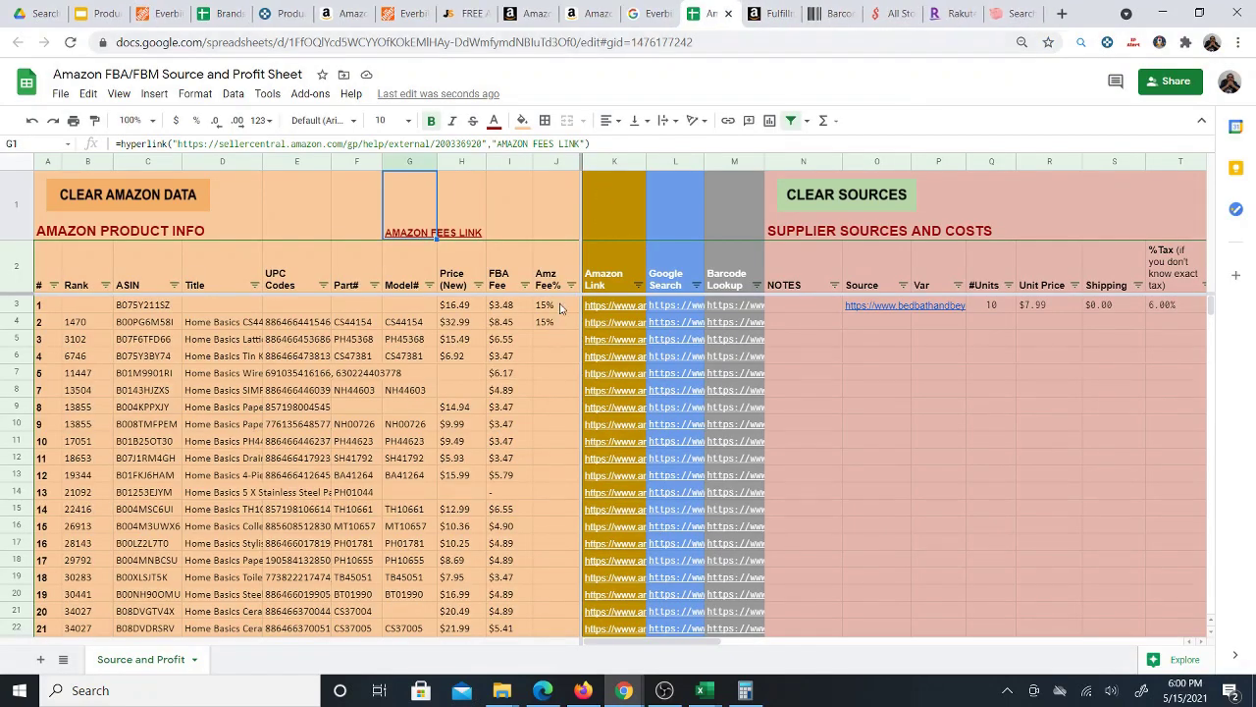
Fill the 15% Amz Fee% down column J from J3 for the pasted products and review the rows
left_click_drag(566, 308, 557, 629)
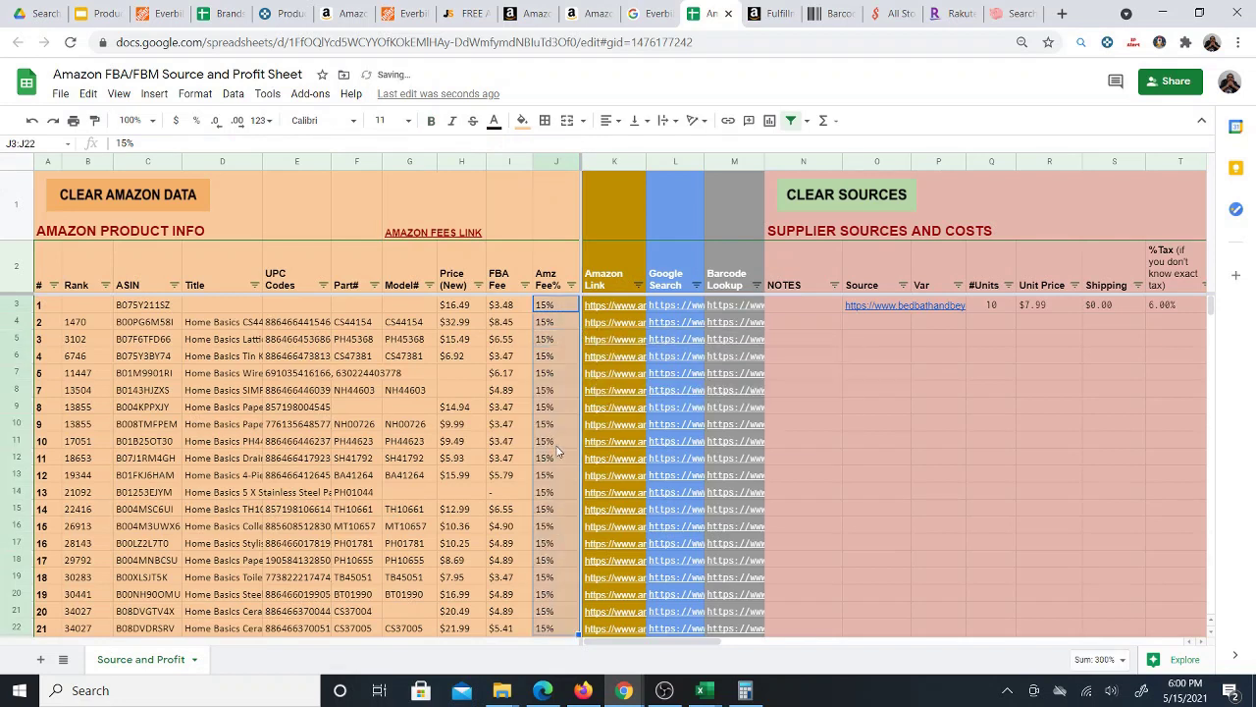
left_click(560, 325)
scroll(554, 555, "down", 2)
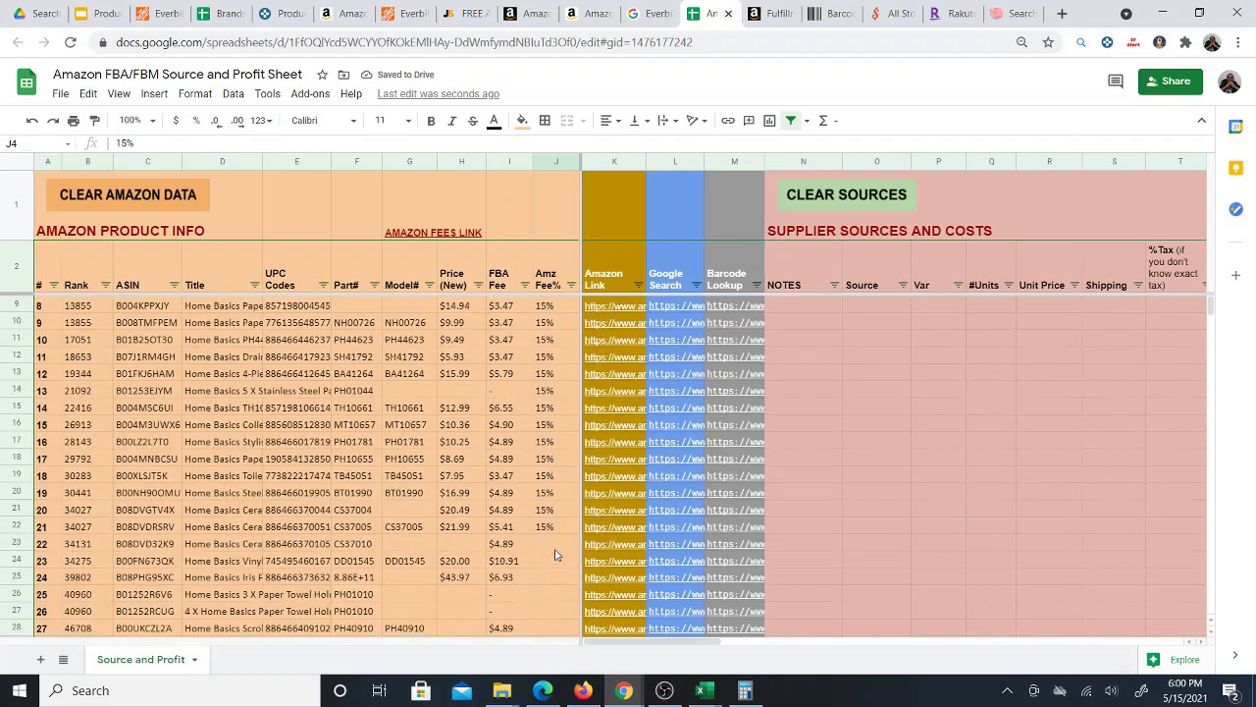
left_click(558, 530)
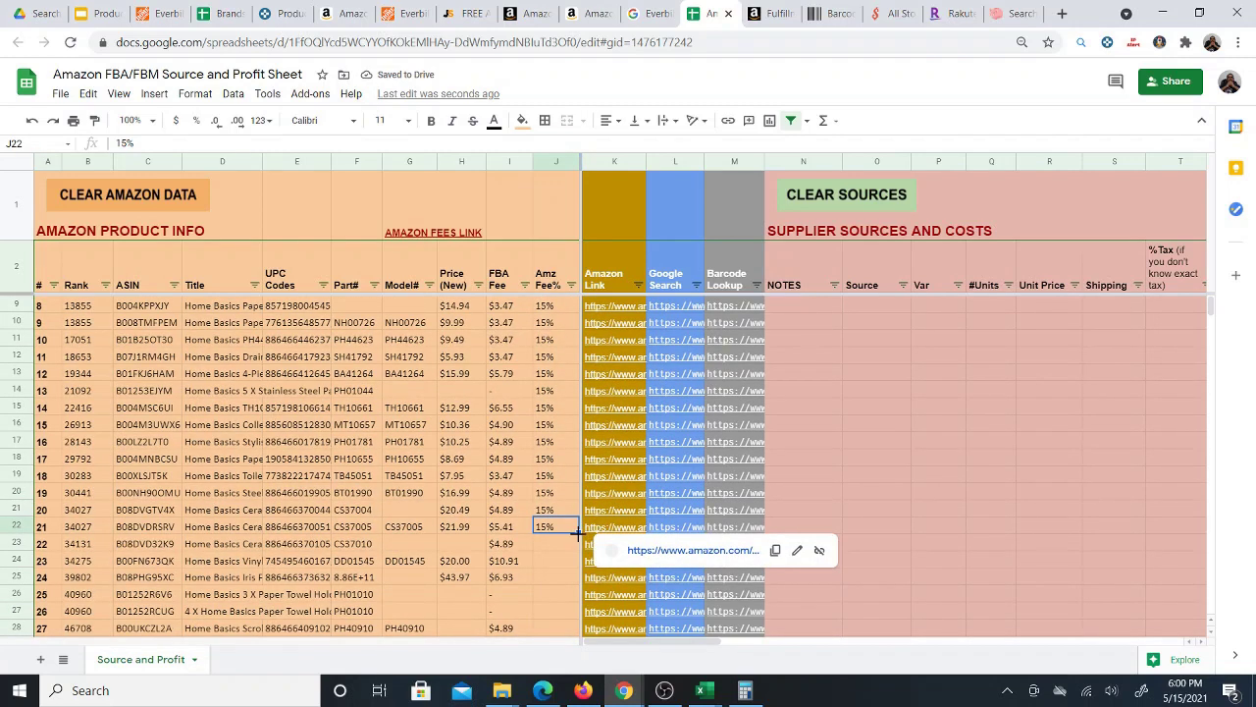
scroll(561, 480, "up", 2)
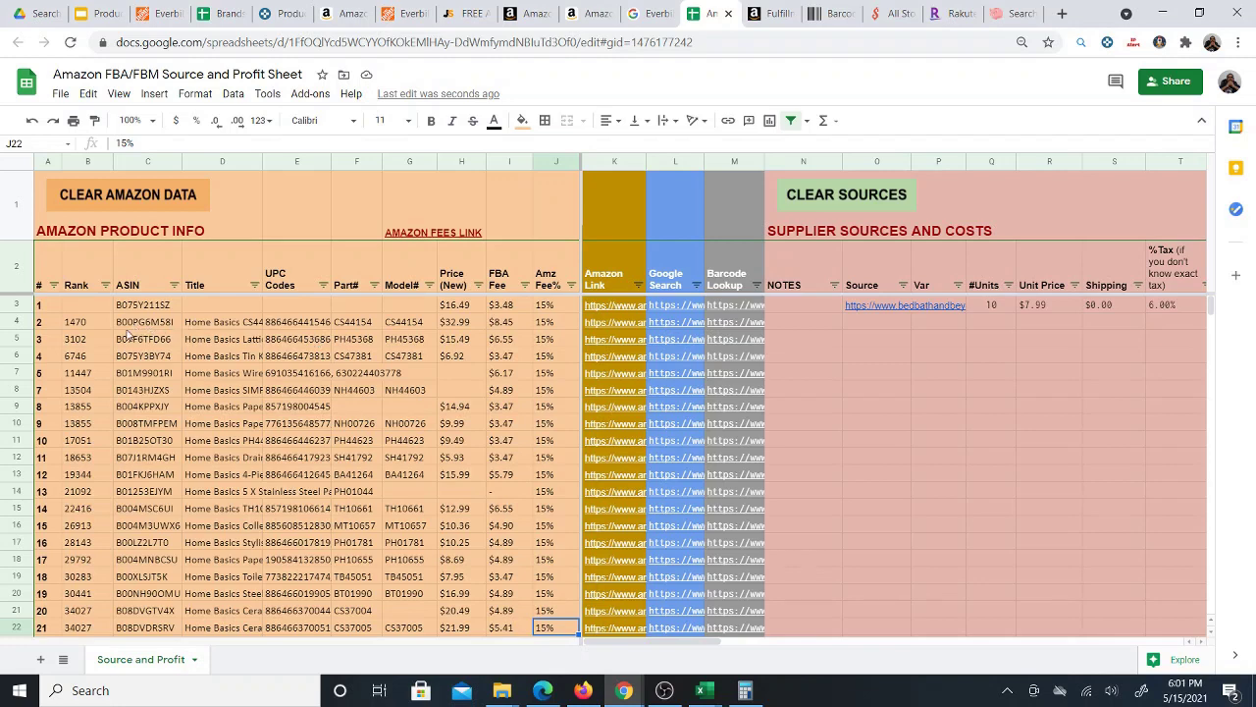
left_click(83, 327)
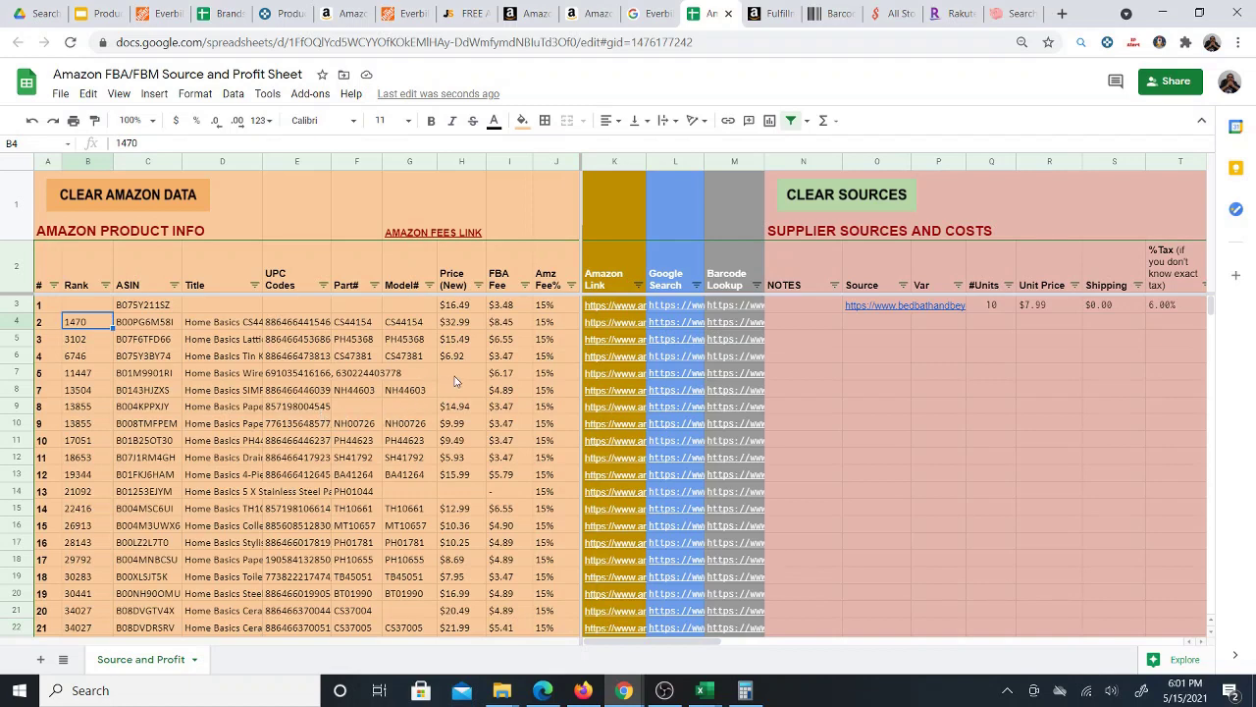
scroll(455, 381, "down", 5)
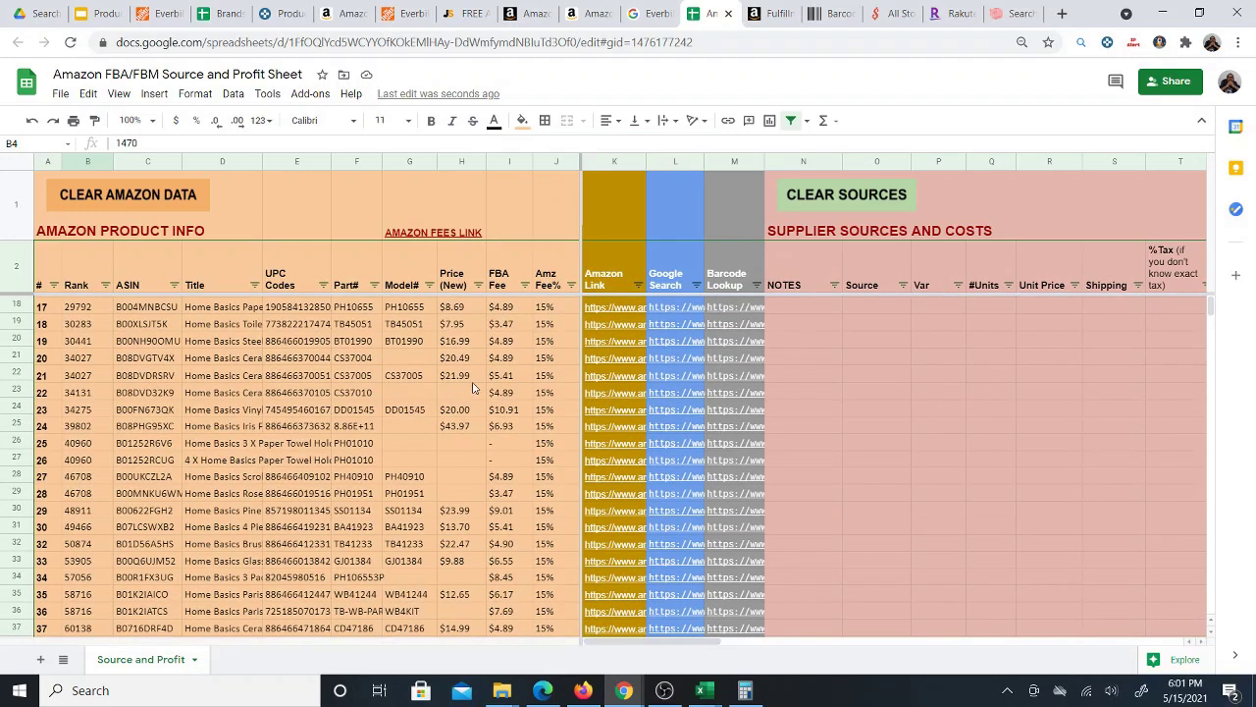
Open the Amazon listing of the 4-piece ceramic canister set from its Amazon Link in row 4, review it and return to the profit sheet
scroll(472, 387, "up", 6)
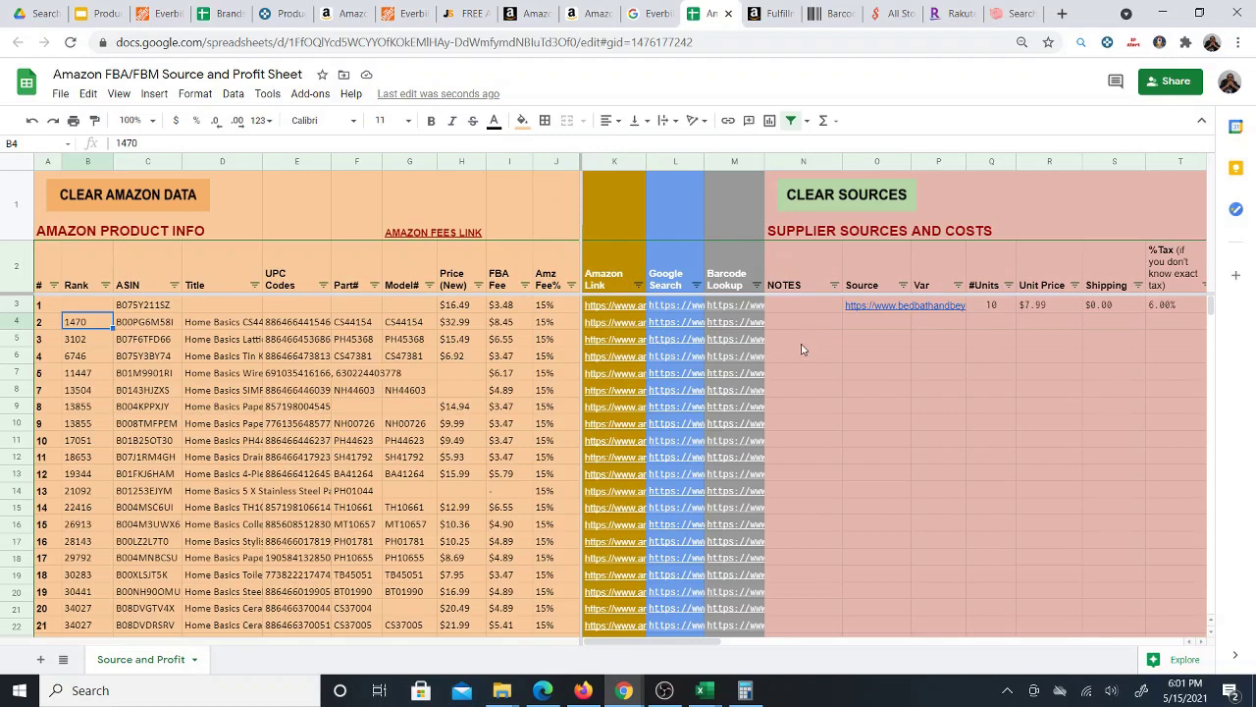
left_click(616, 327)
left_click(647, 349)
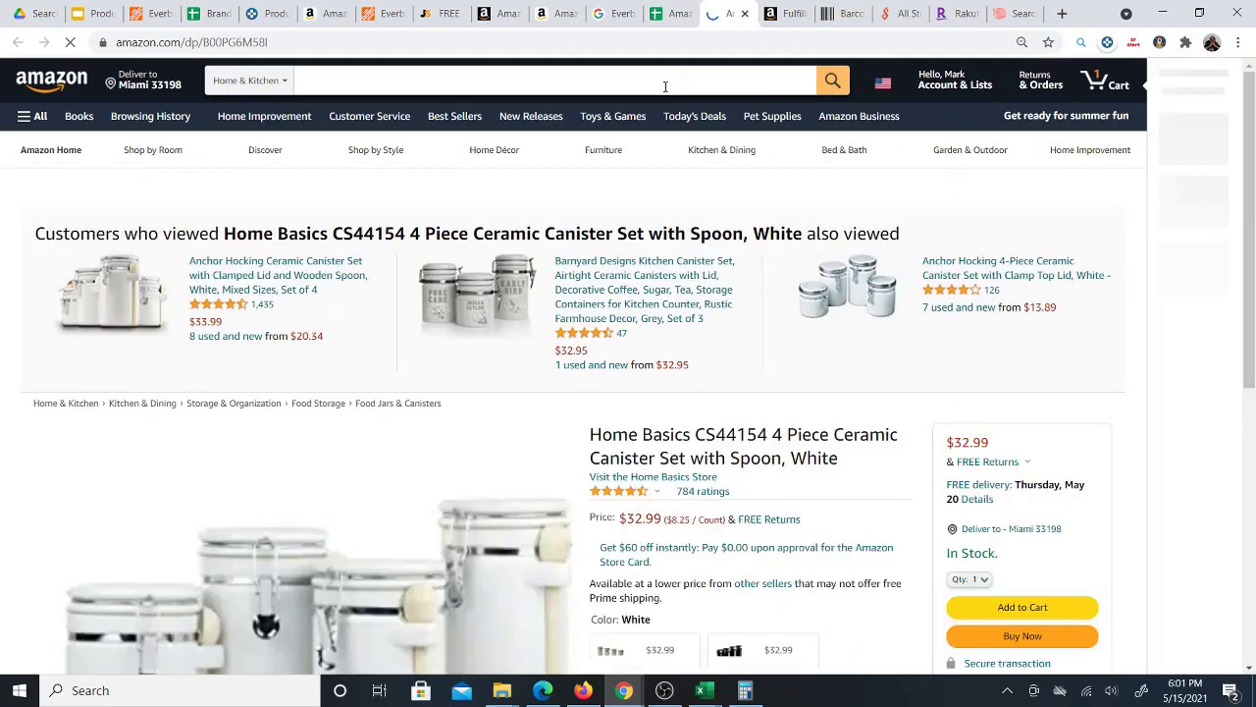
scroll(717, 295, "down", 2)
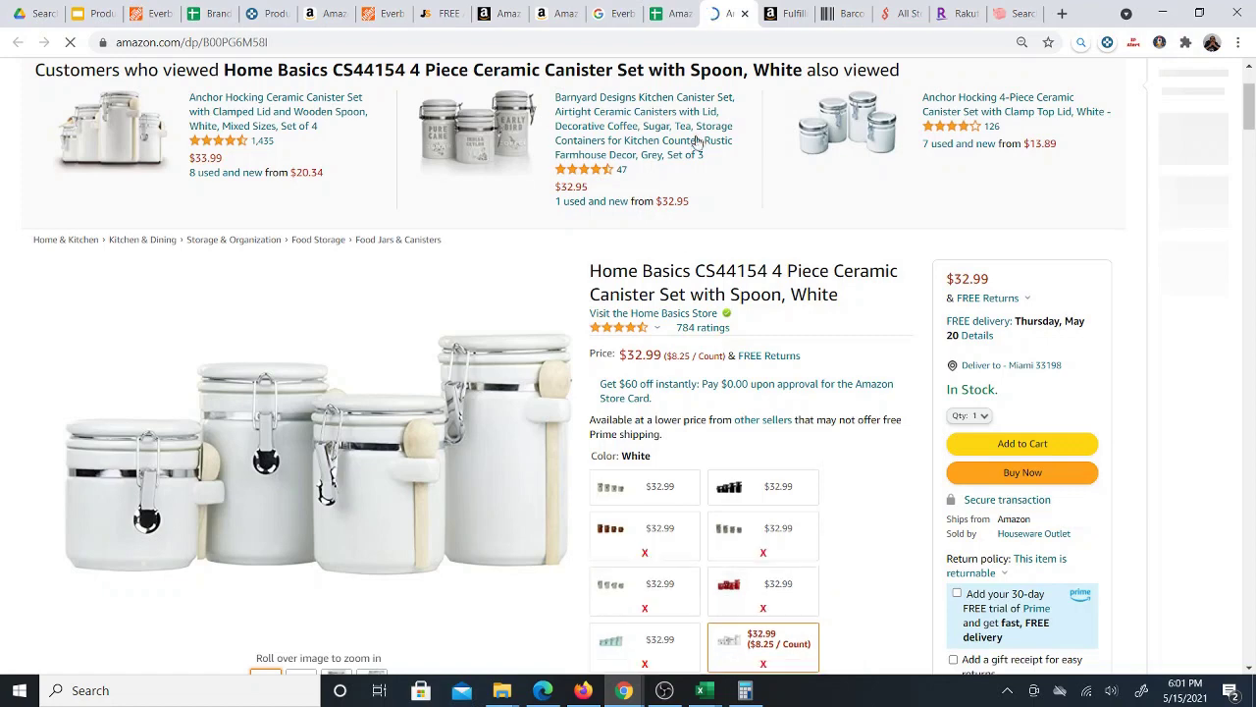
left_click(673, 13)
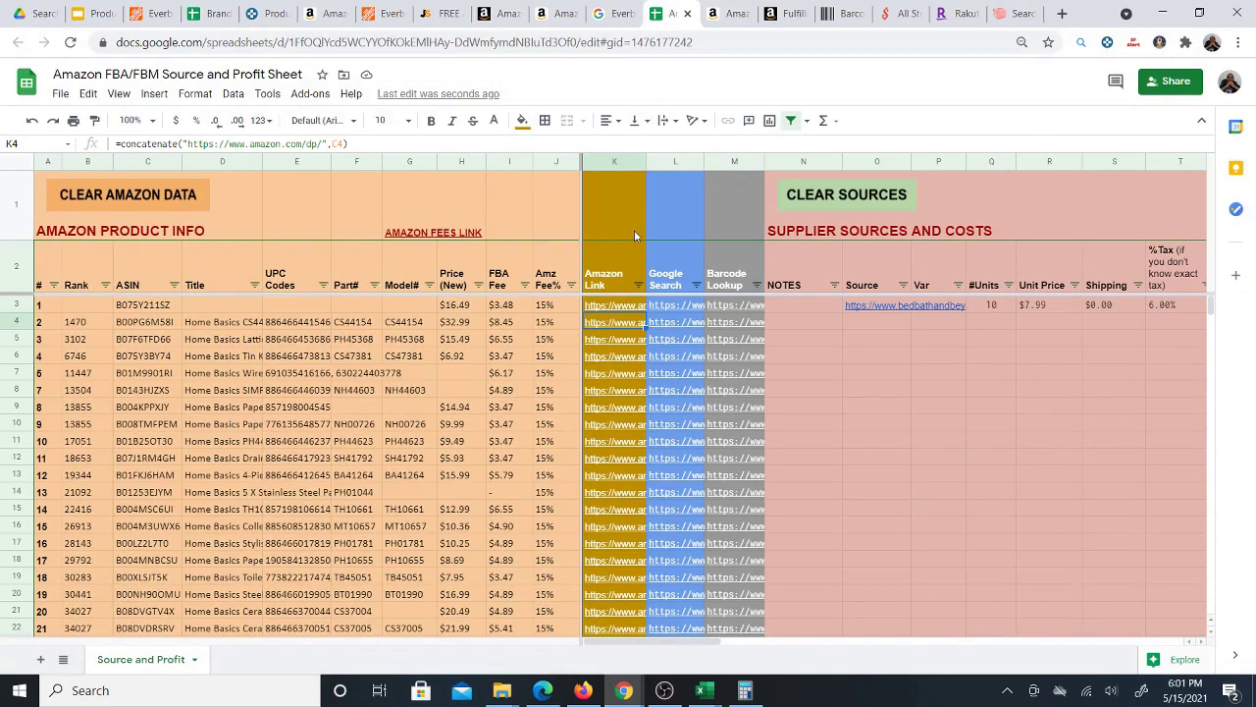
Follow the canister set's Google Search link in row 4 and open the Bed Bath & Beyond result for it
left_click(678, 327)
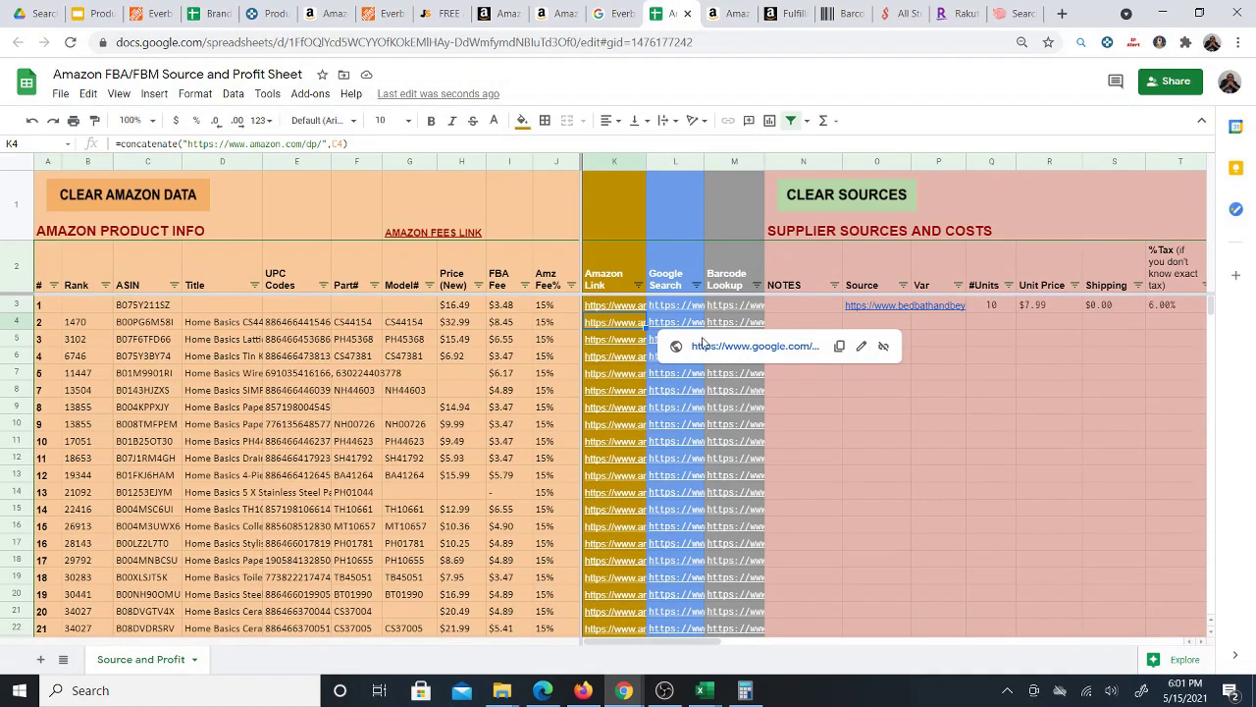
left_click(711, 349)
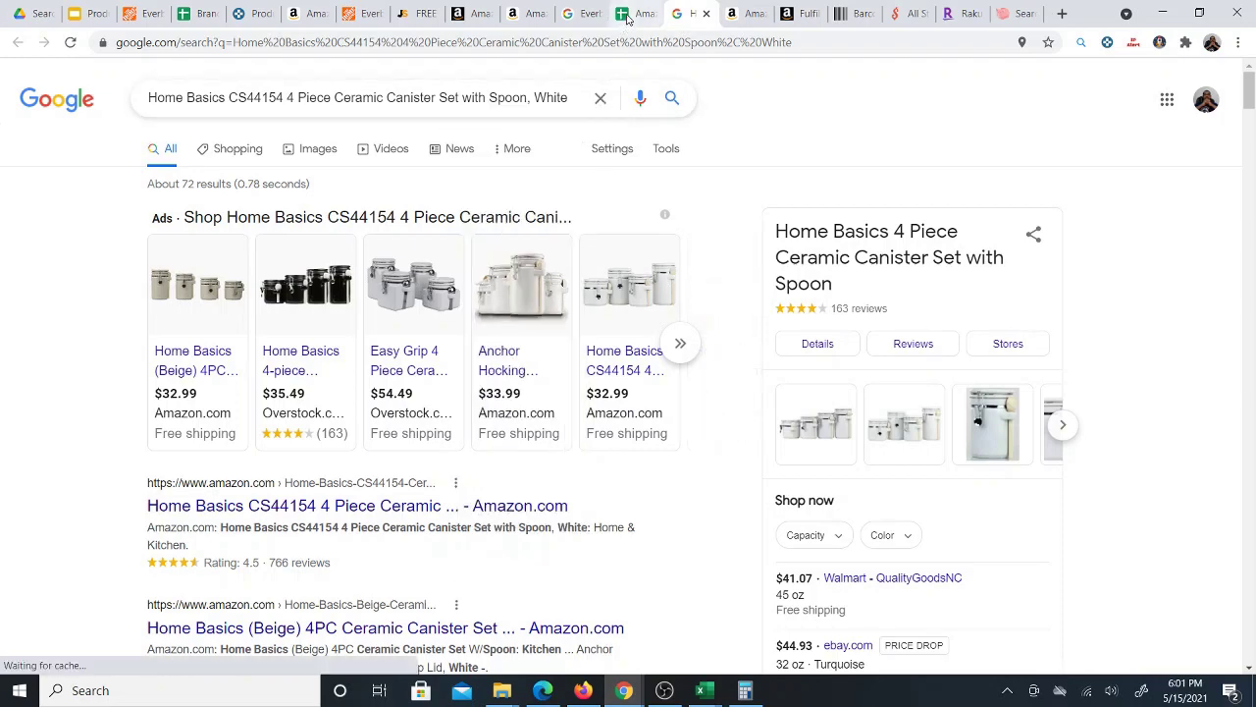
scroll(415, 542, "down", 3)
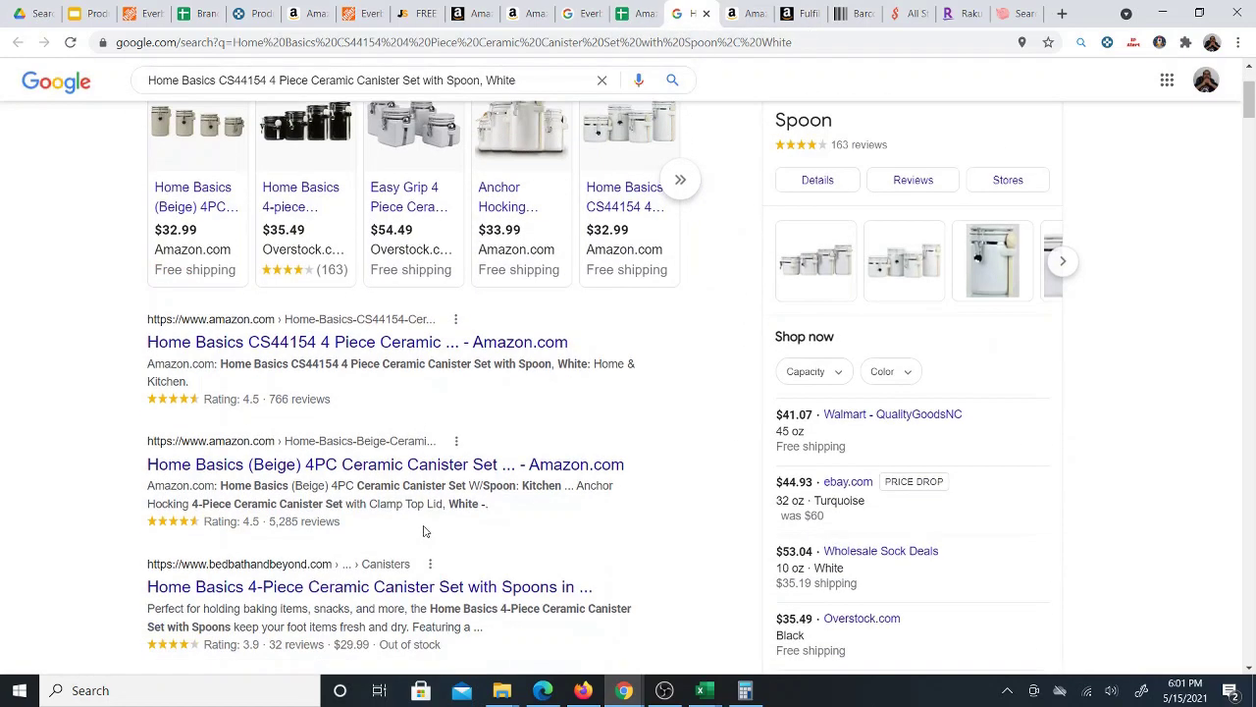
left_click(341, 429)
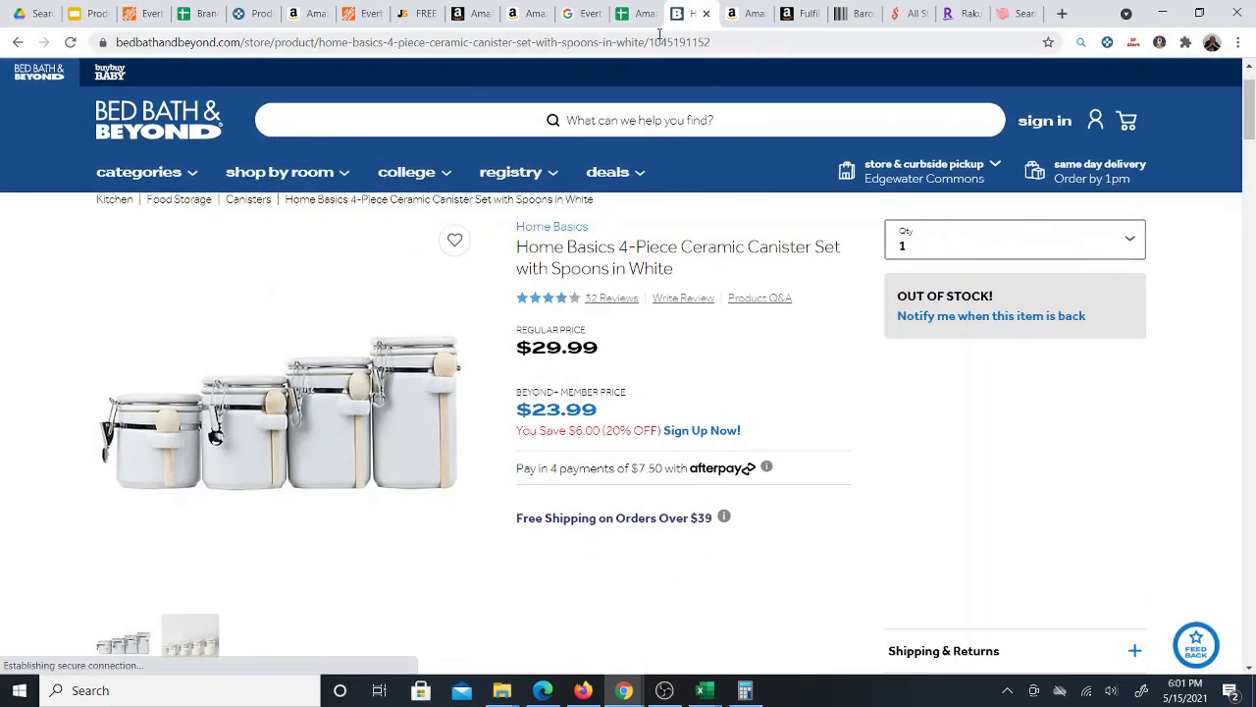
Compare the canister set's Amazon listing with the Bed Bath & Beyond page, then close the supplier page and return to the profit sheet
left_click(739, 14)
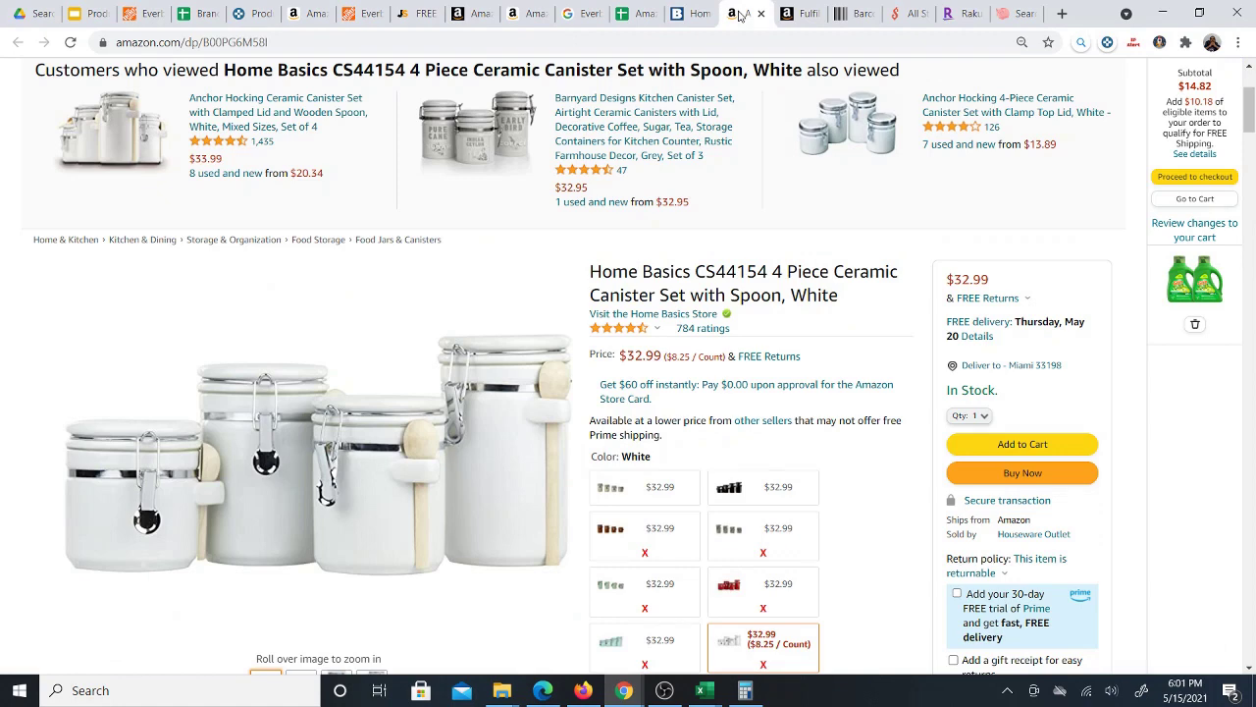
left_click_drag(739, 14, 685, 16)
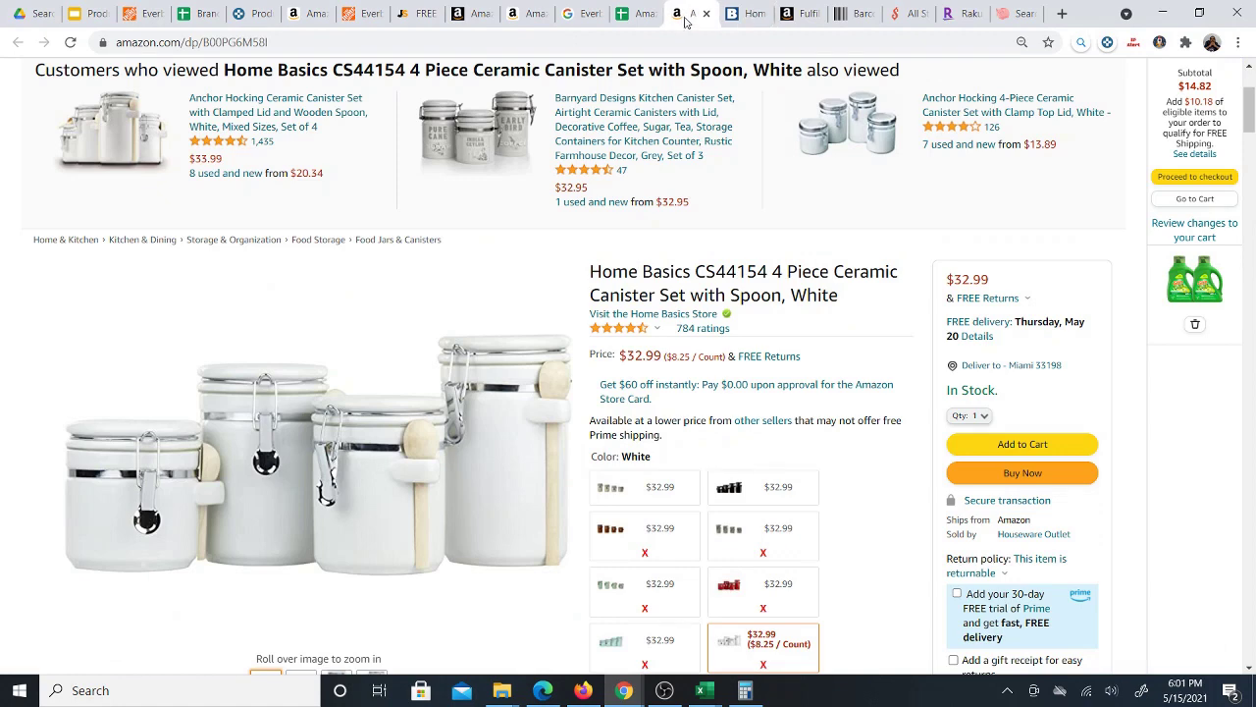
left_click(748, 16)
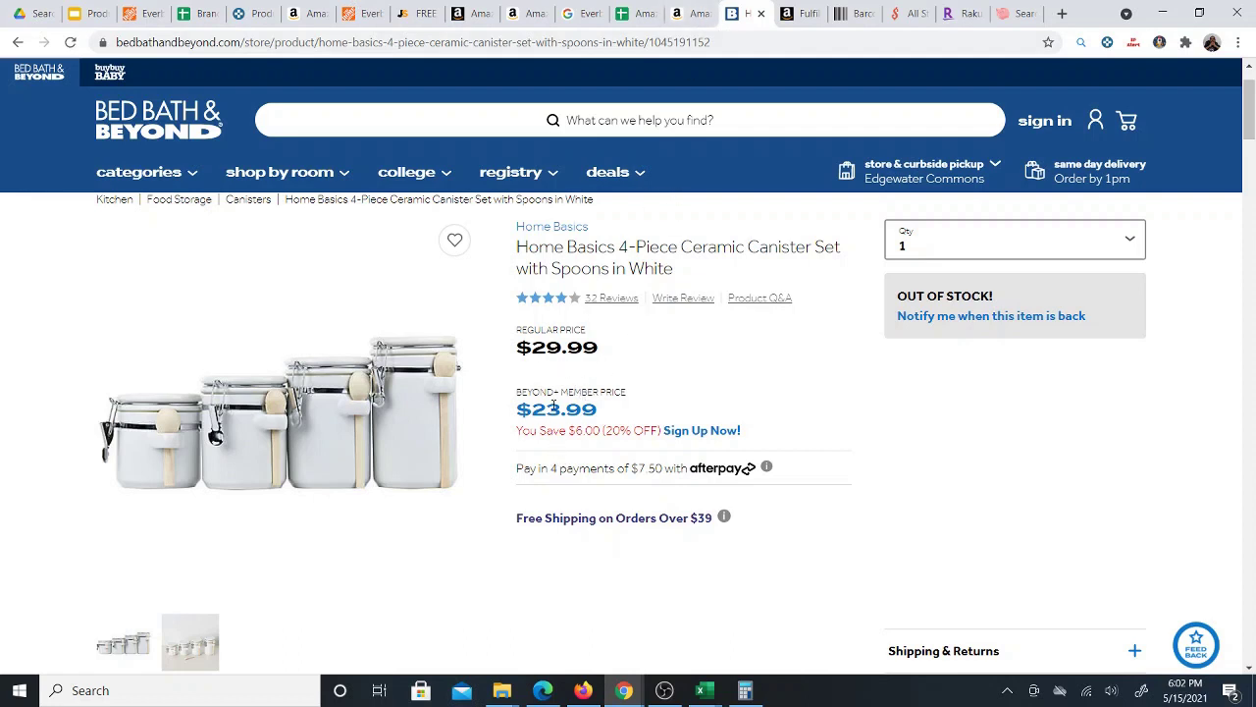
left_click(687, 13)
left_click(741, 15)
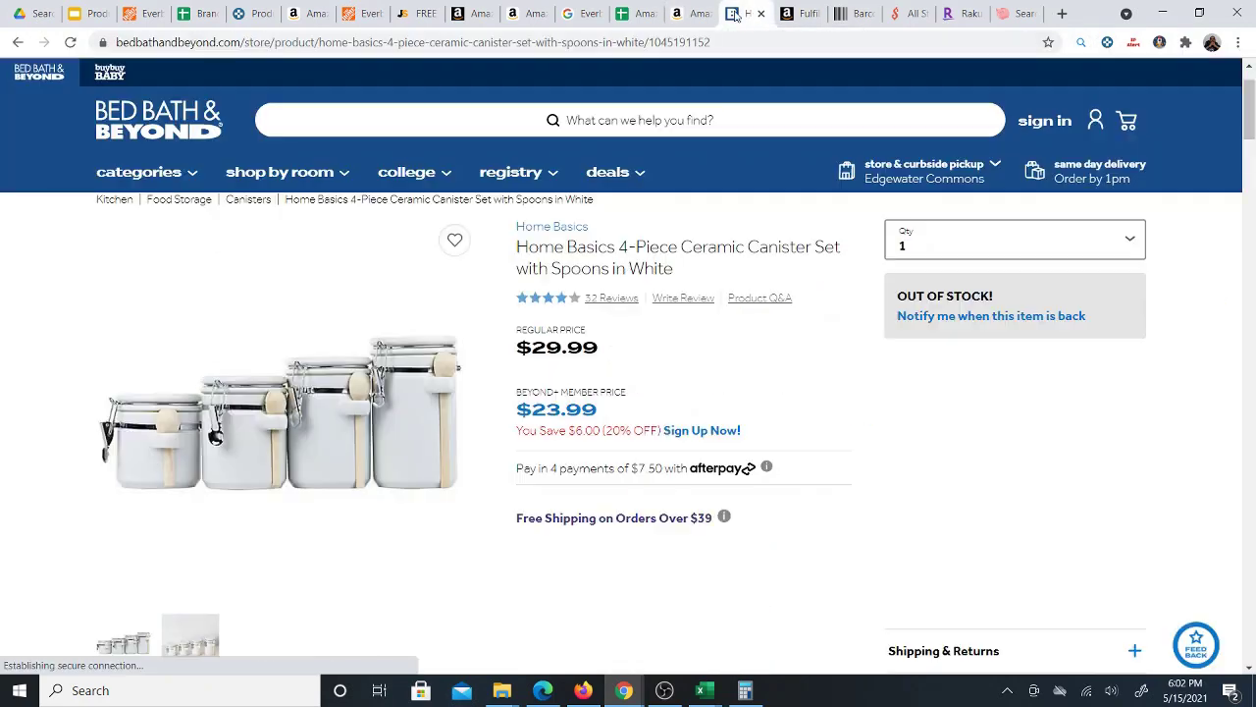
left_click(761, 14)
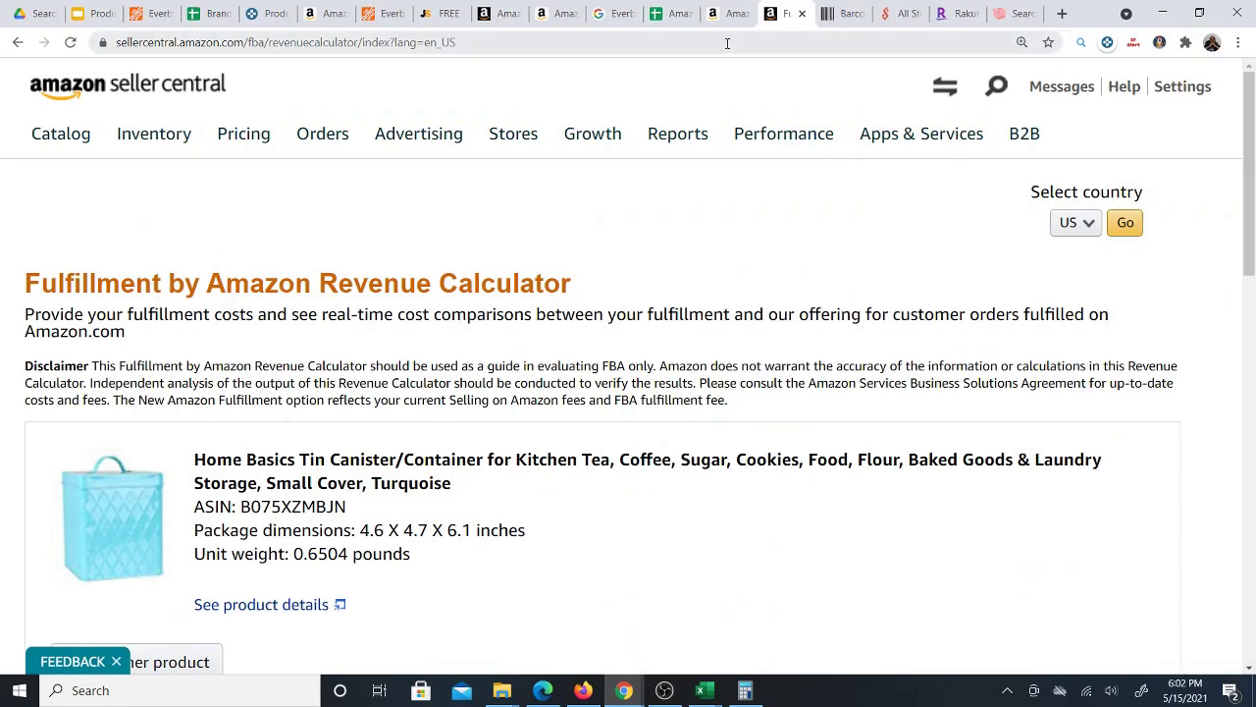
left_click(663, 18)
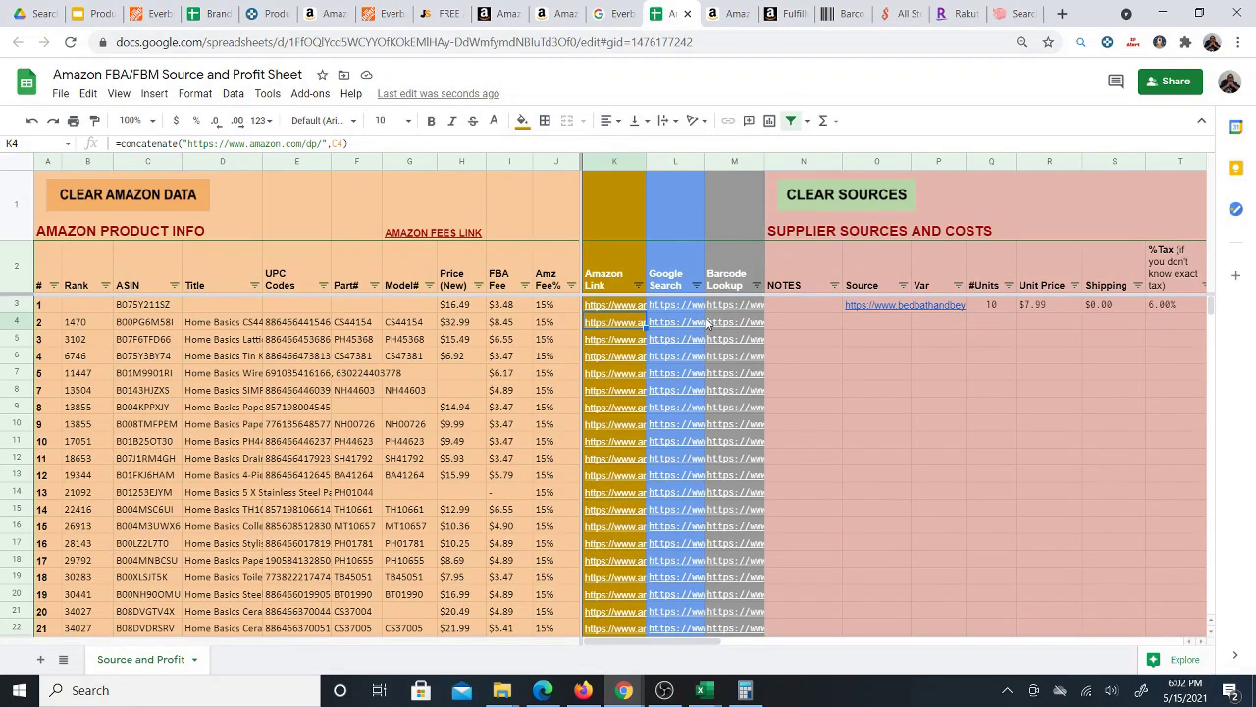
Follow the canister set's Barcode Lookup link in row 4, review the online stores and prices listed, and return to the profit sheet
mouse_move(709, 324)
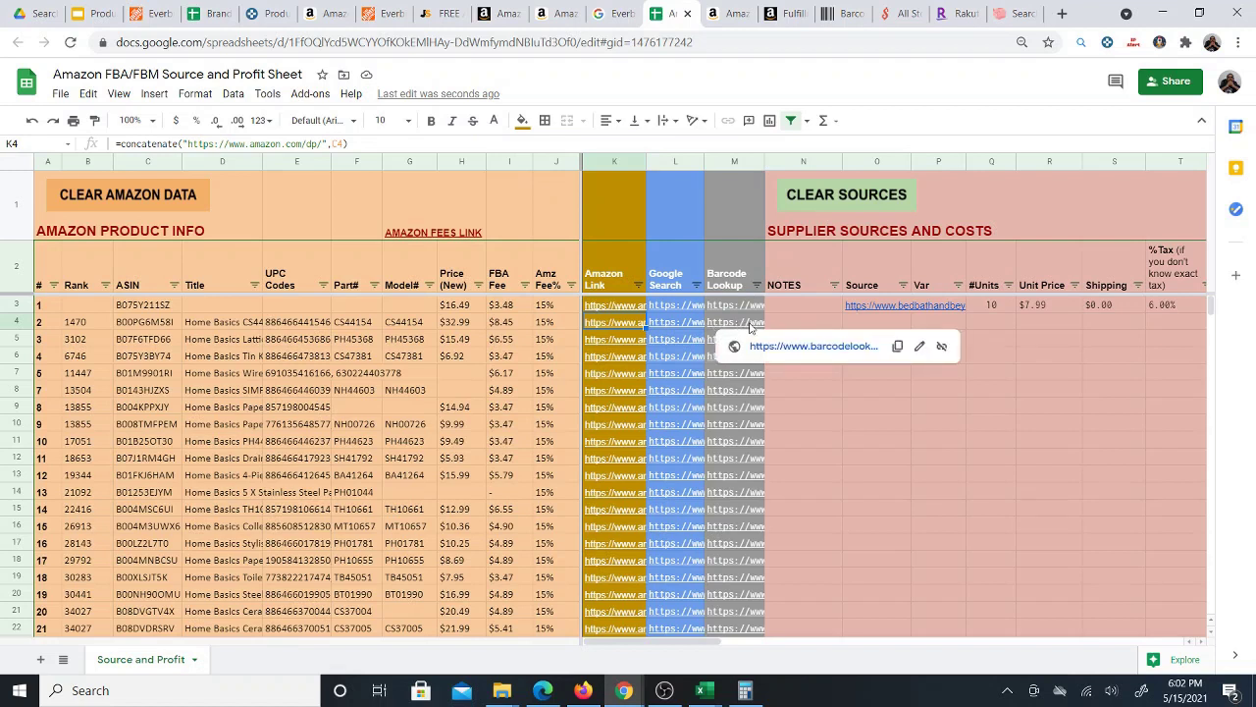
left_click(789, 324)
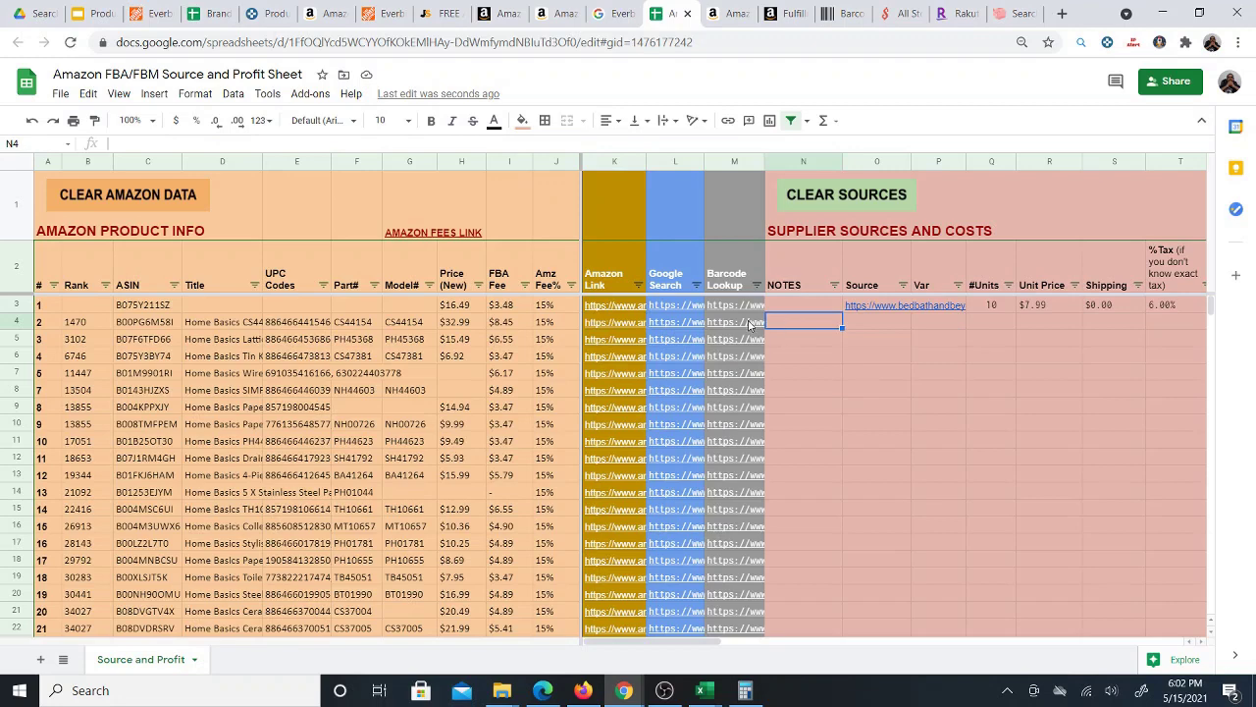
mouse_move(751, 325)
left_click(763, 347)
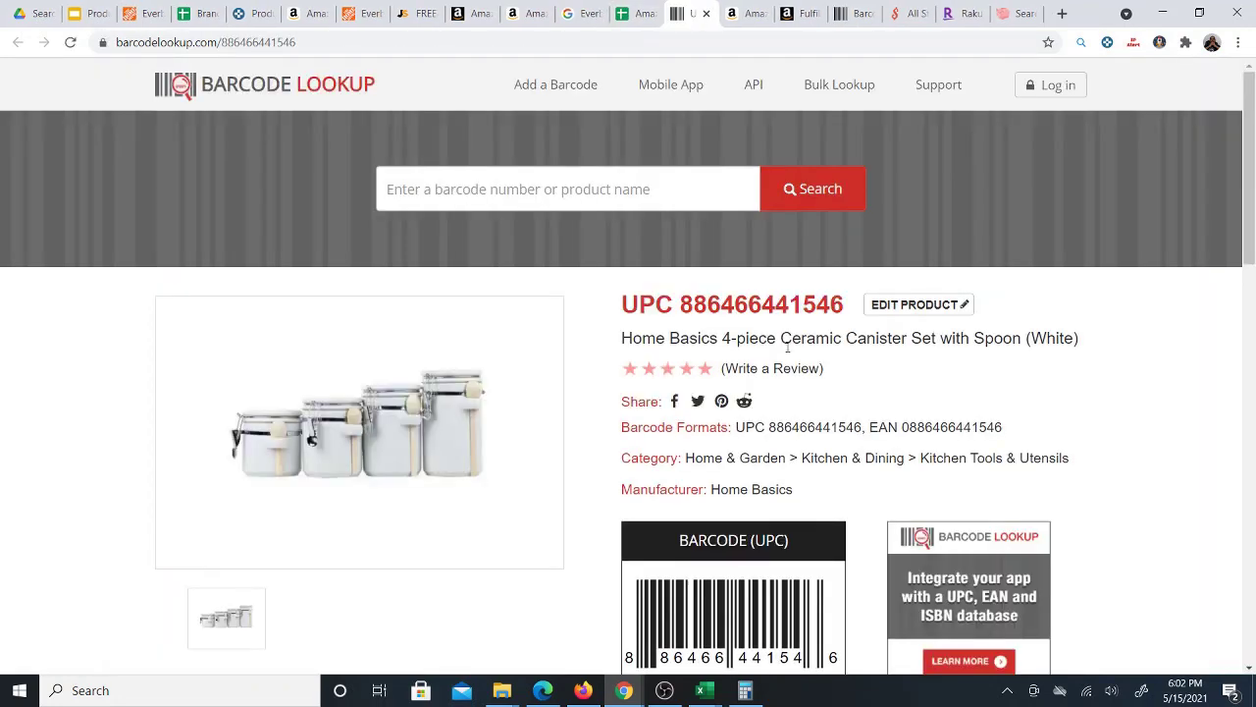
scroll(787, 346, "down", 3)
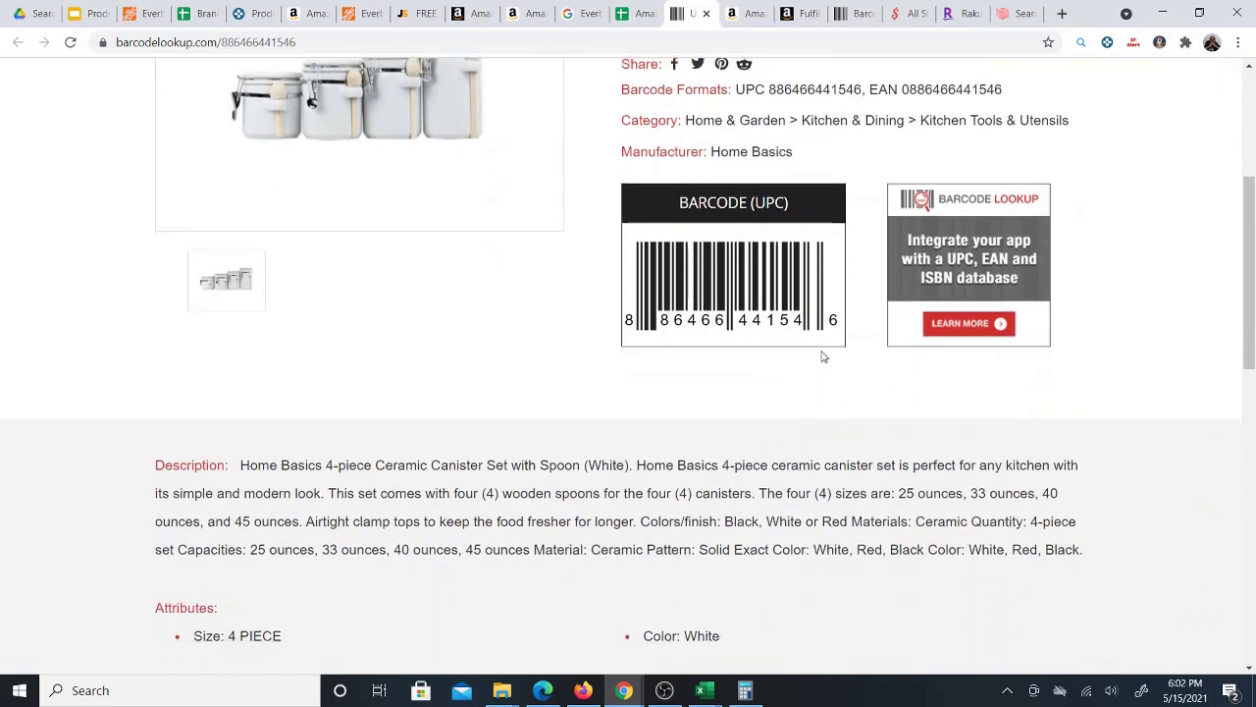
scroll(827, 357, "down", 4)
scroll(814, 363, "down", 1)
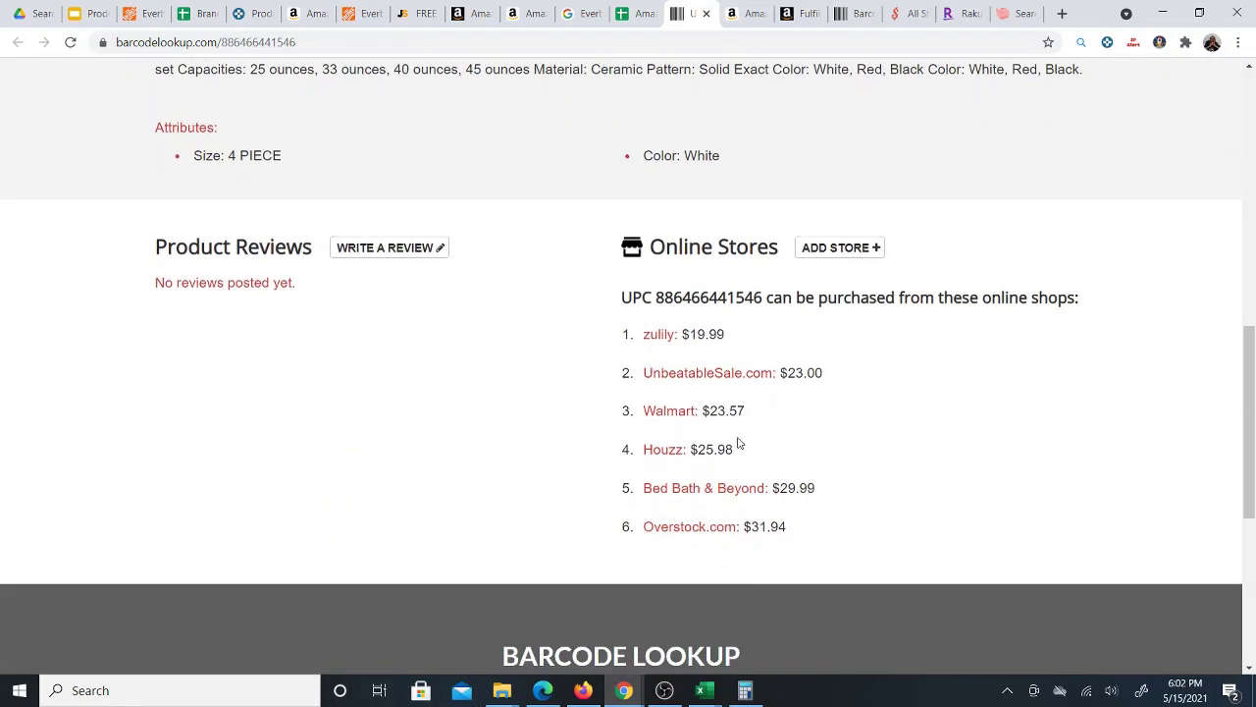
left_click(628, 22)
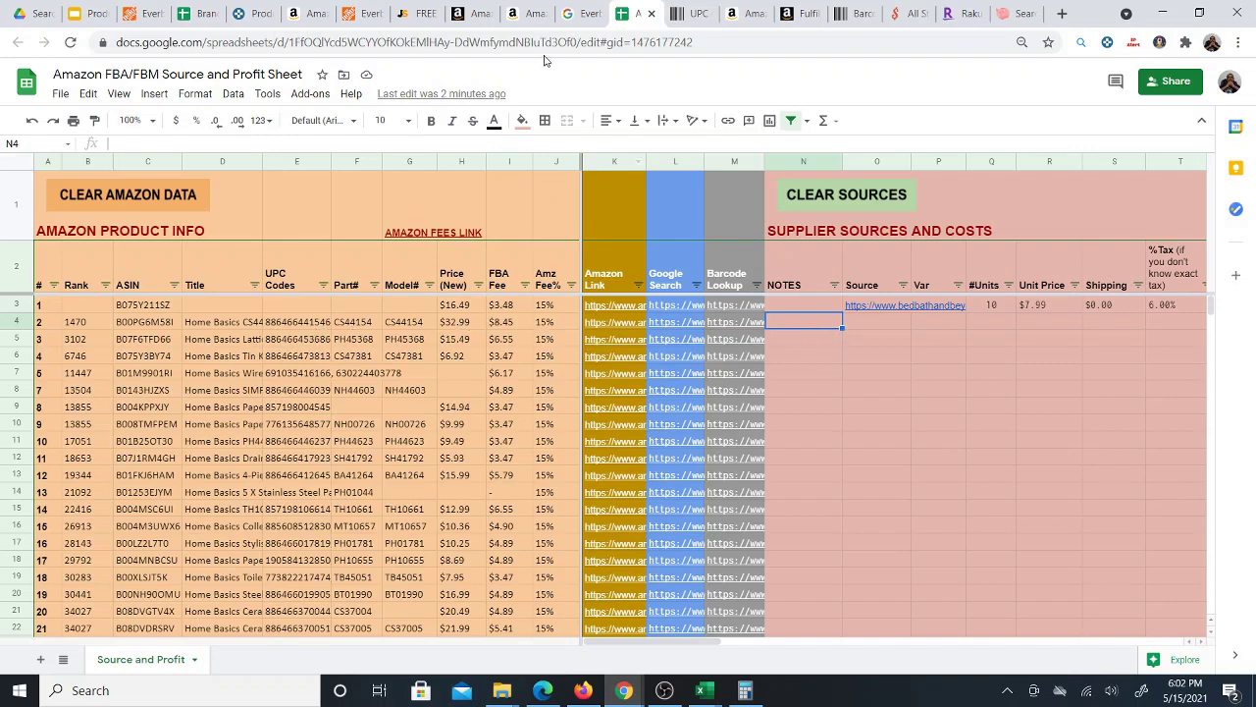
Close the leftover Everbilt Google search page and the Everbilt fence T-post Amazon page
left_click(587, 16)
left_click(598, 14)
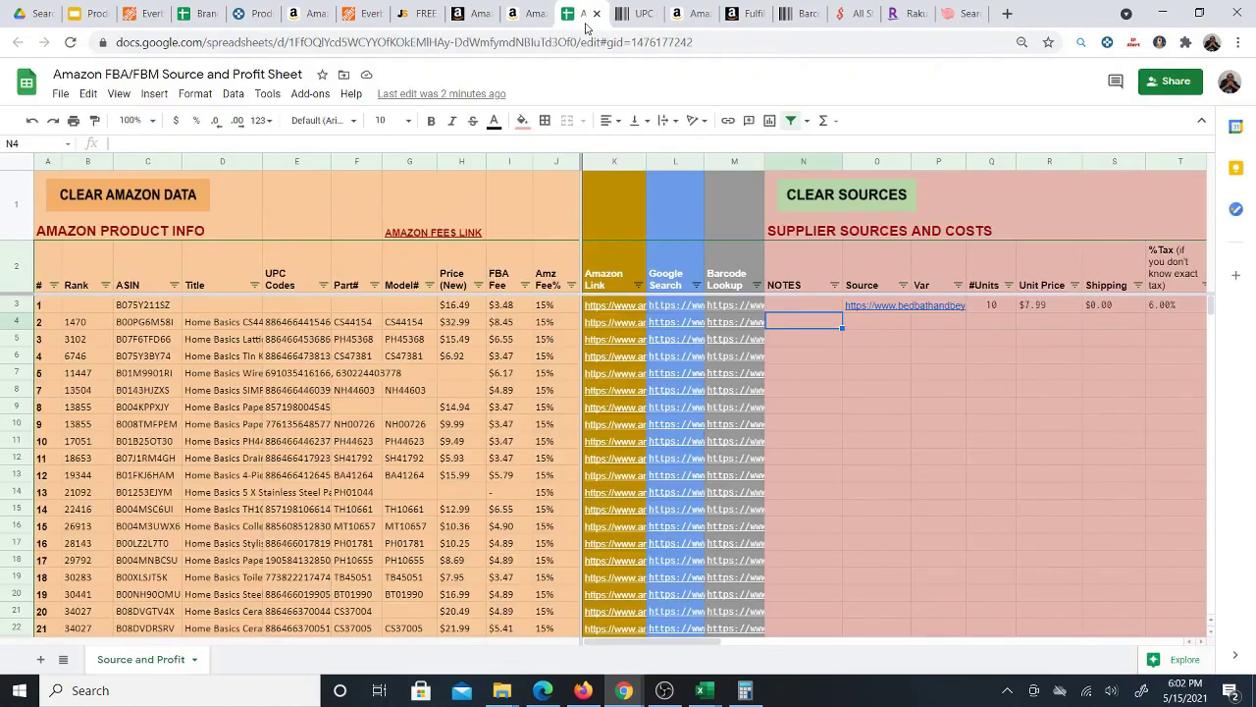
left_click(537, 14)
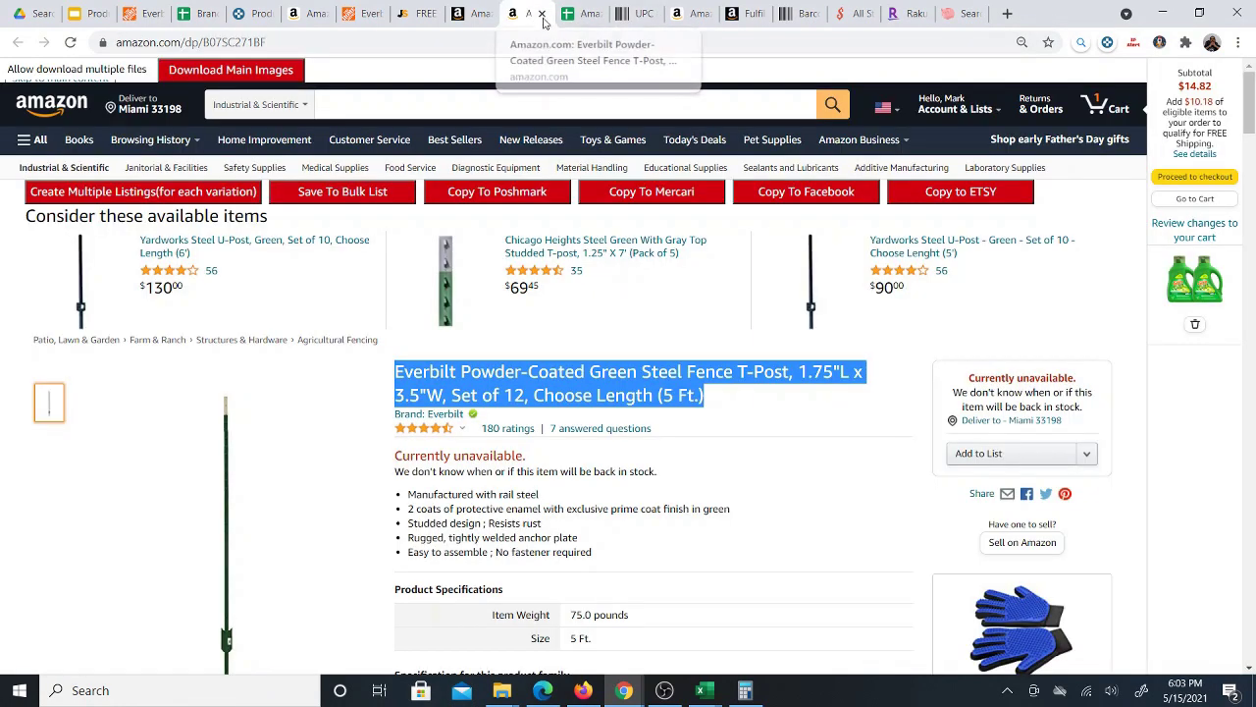
left_click(541, 14)
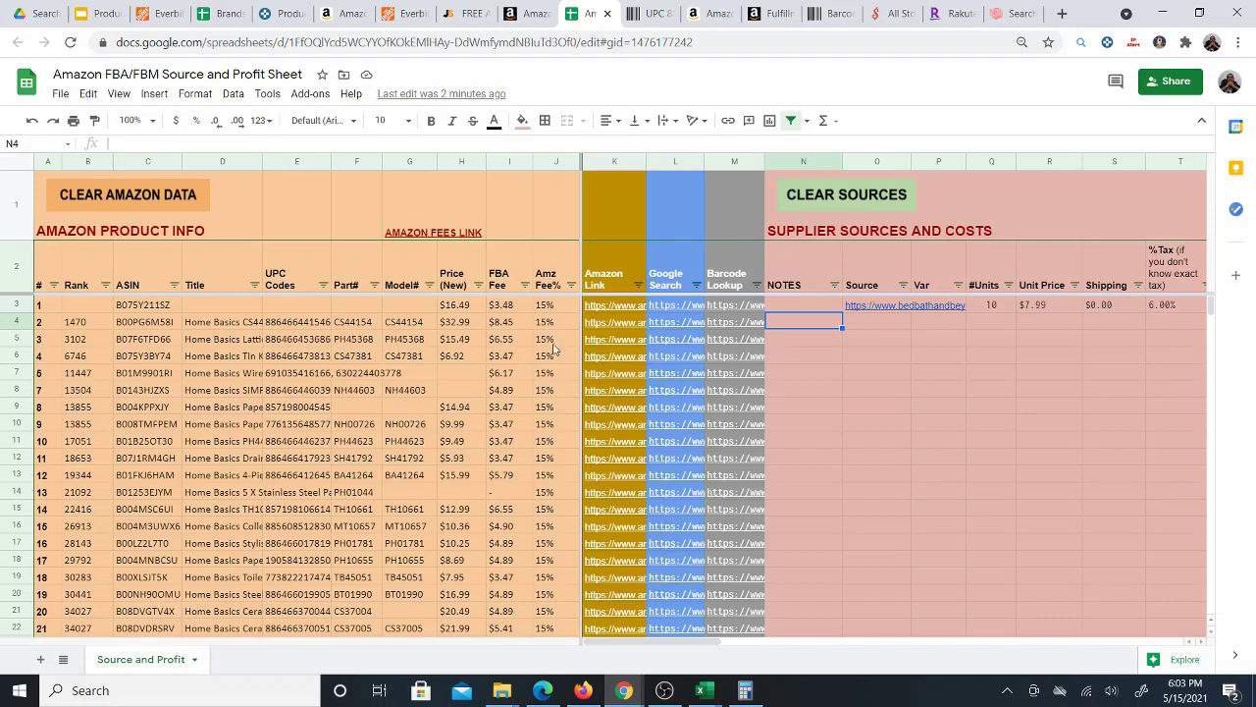
Open the Amazon listing of the turquoise tin utensil holder from its Amazon Link in row 6, review it and return to the sheet
mouse_move(612, 361)
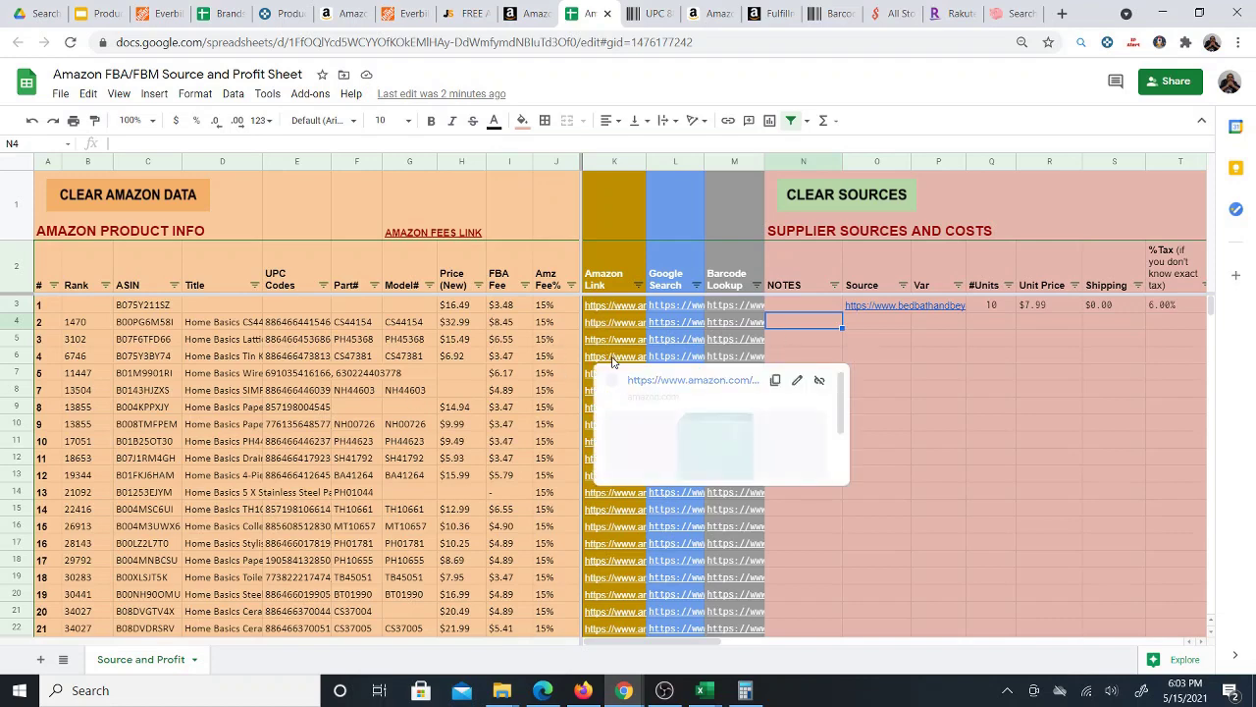
left_click(642, 380)
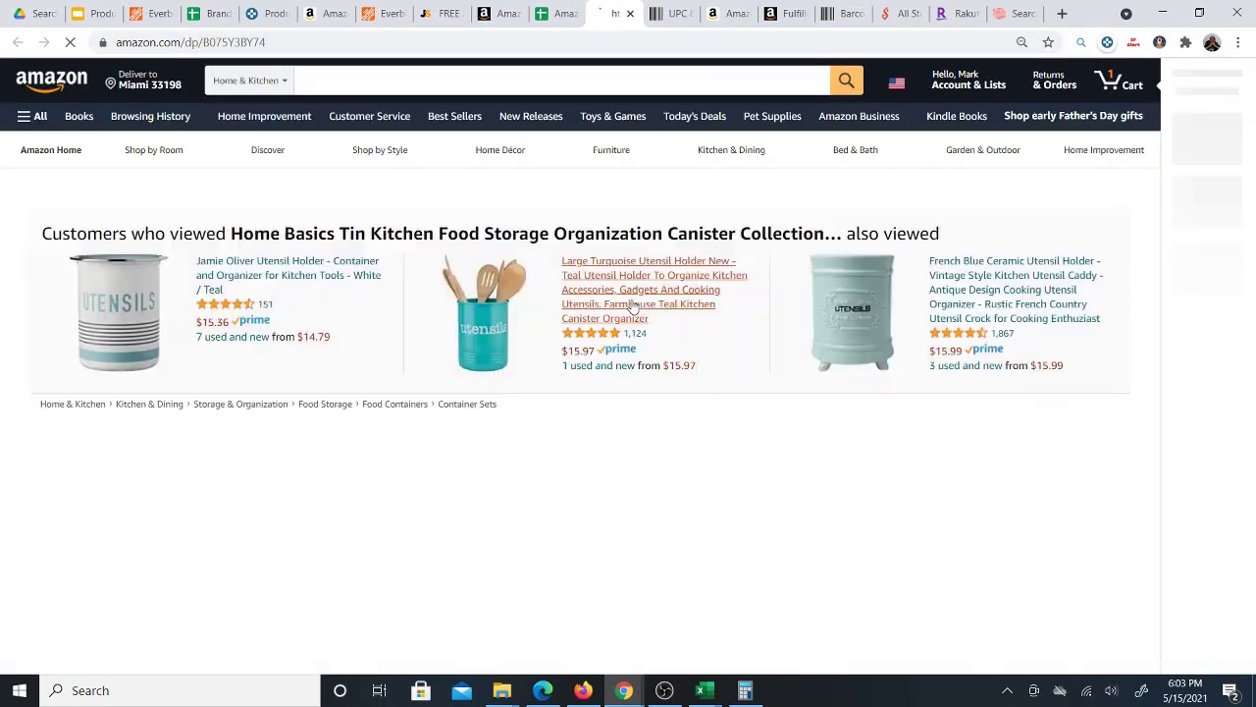
scroll(528, 579, "down", 3)
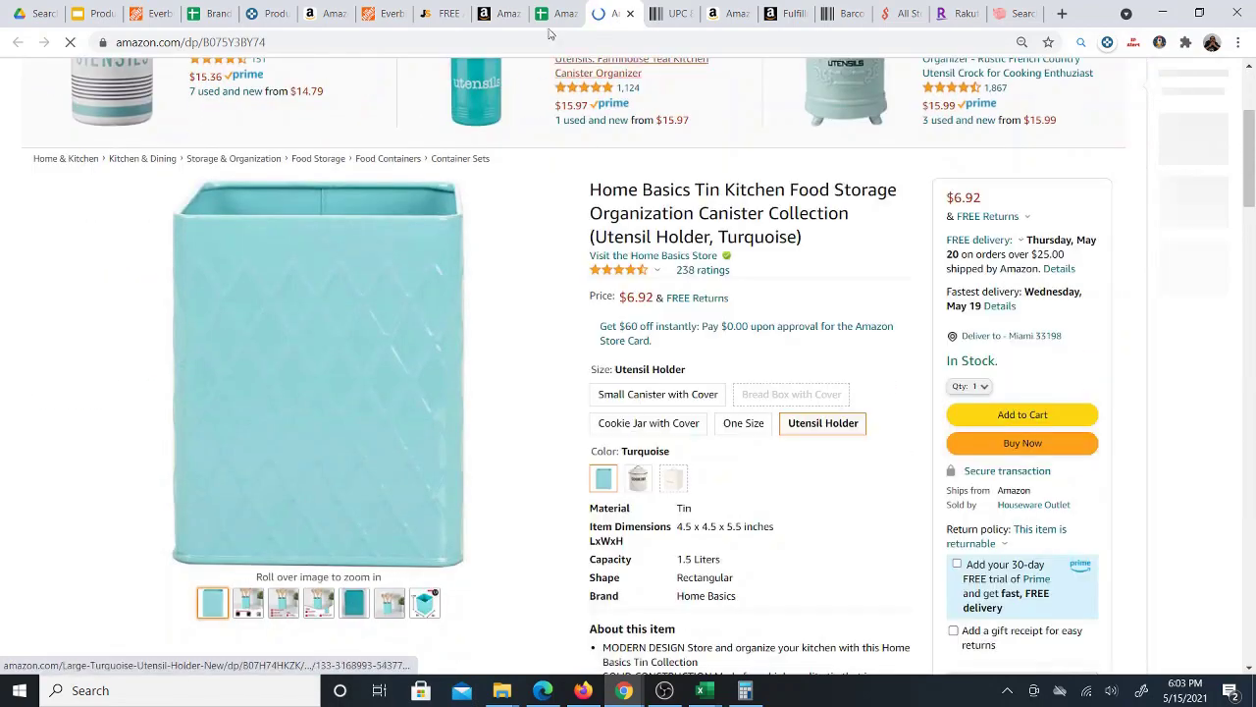
key("ctrl+shift+Tab")
Follow the utensil holder's Google Search link in row 6 and browse the web results and the Google Shopping offers for supplier prices
left_click(655, 361)
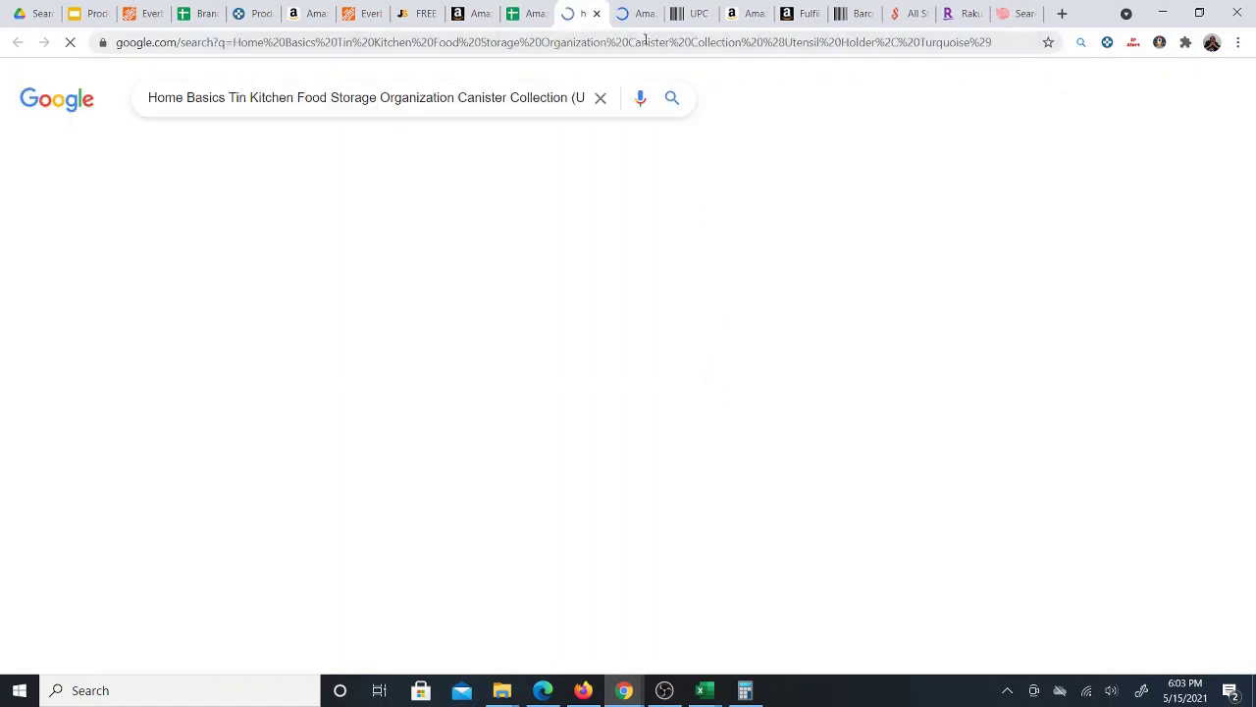
scroll(392, 393, "down", 3)
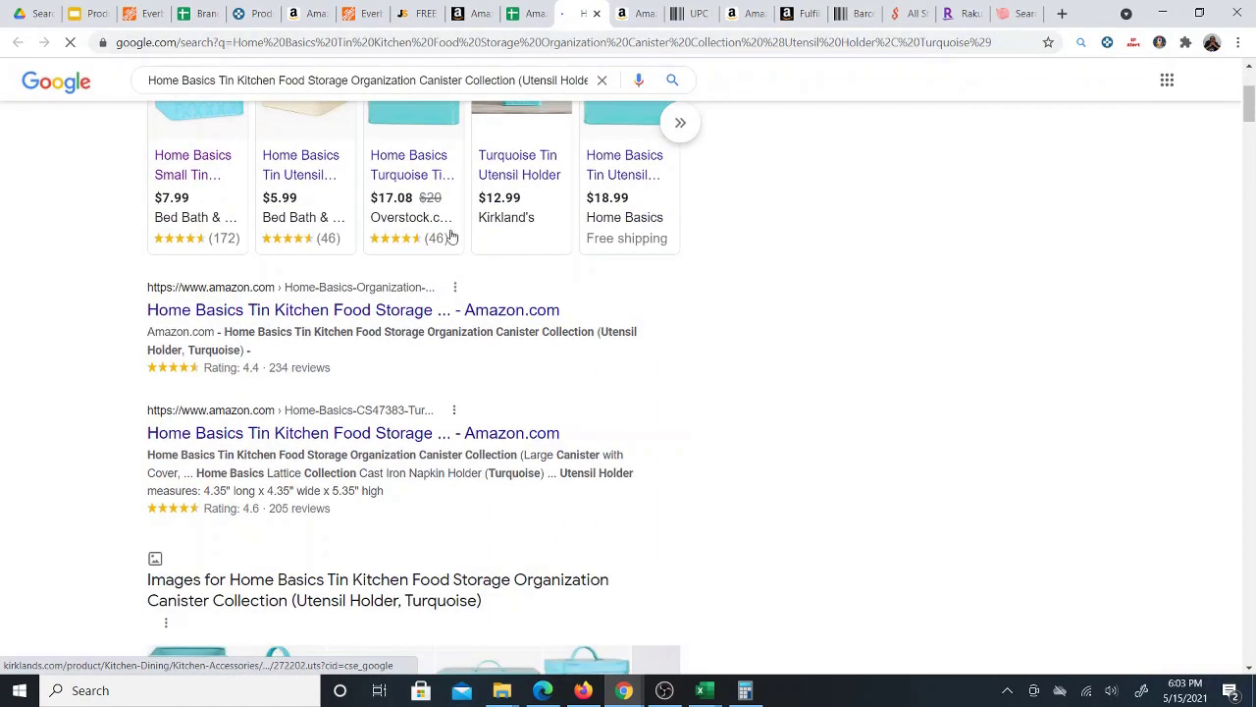
scroll(356, 416, "down", 3)
scroll(379, 495, "down", 3)
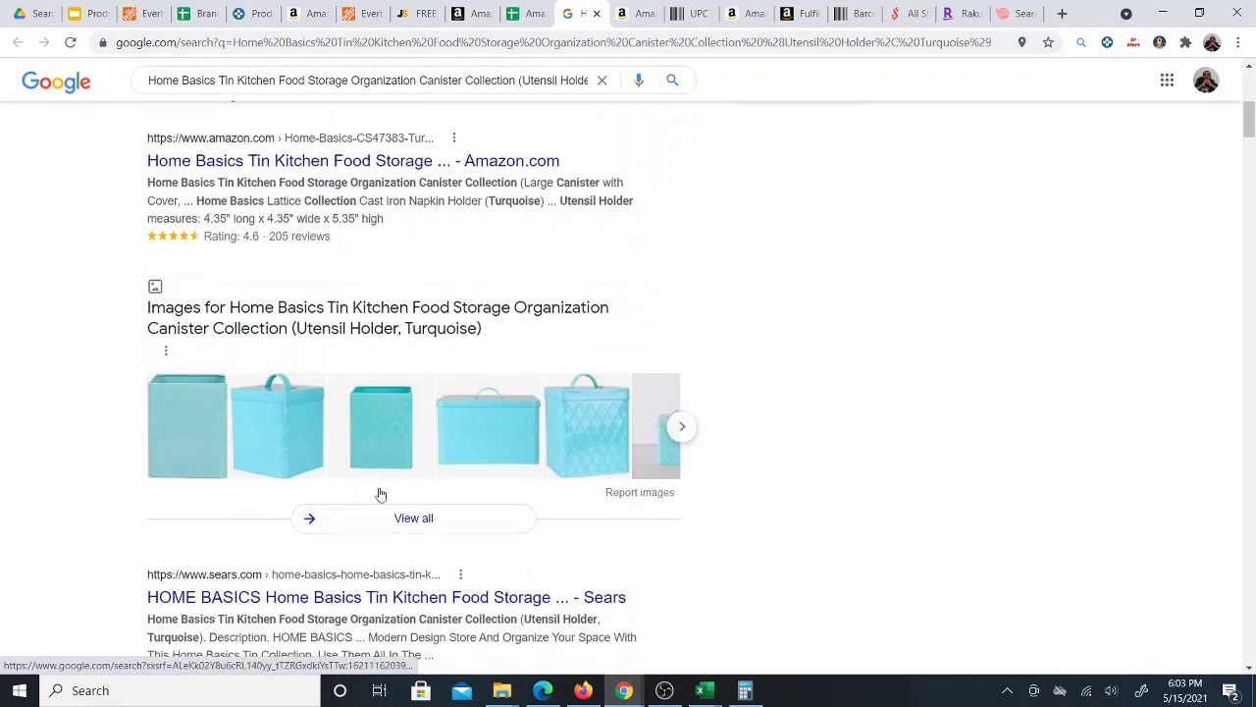
scroll(293, 232, "up", 7)
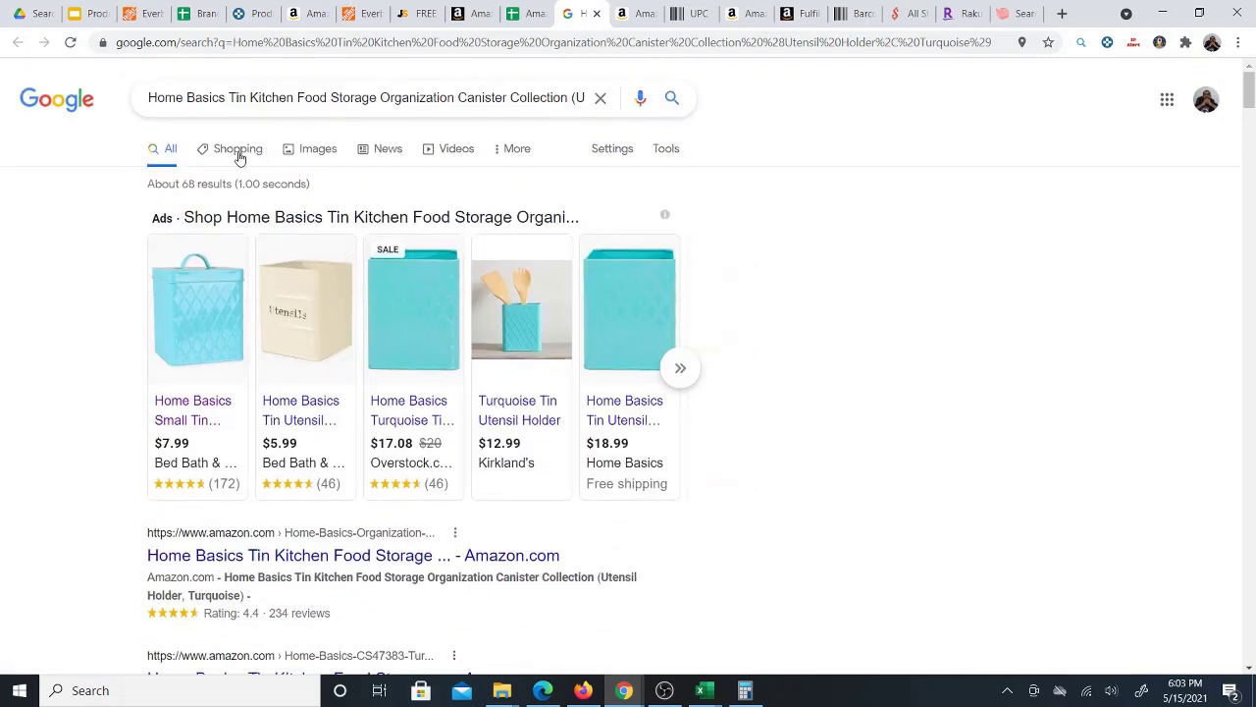
left_click(241, 152)
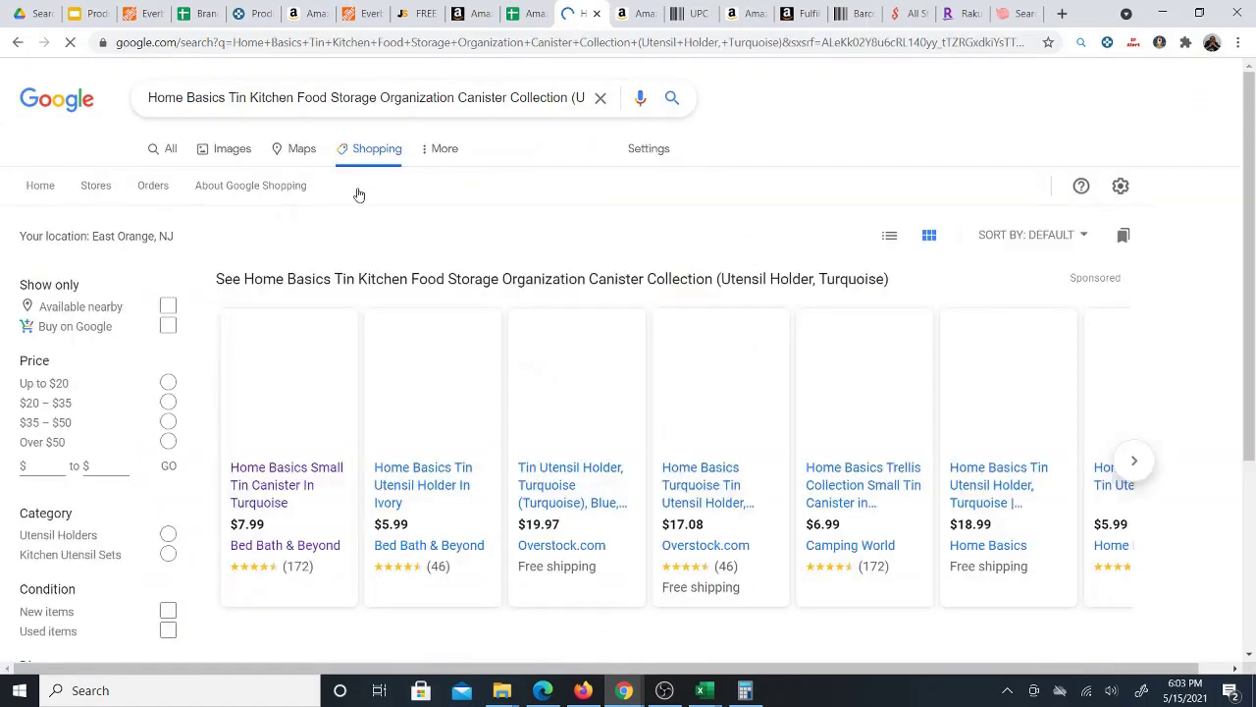
scroll(634, 367, "down", 2)
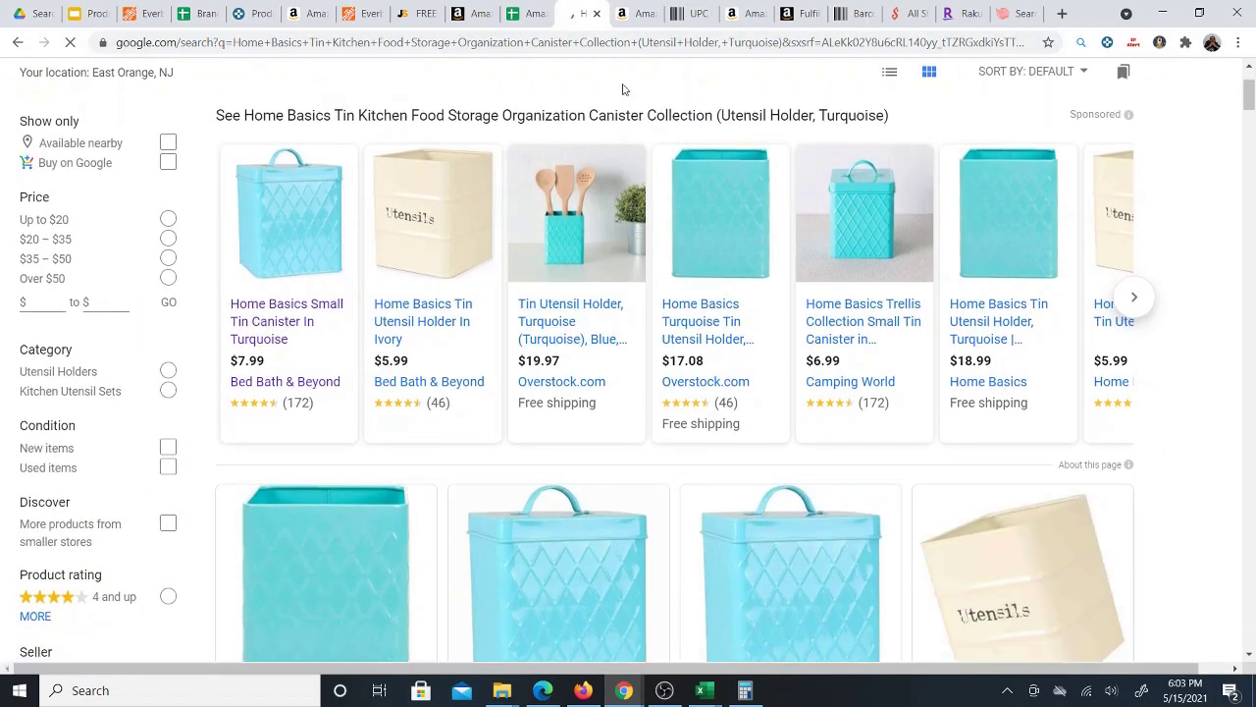
Check the utensil holder's Amazon listing against the shopping results, then return to the profit sheet and select the Source cell O4
left_click(624, 18)
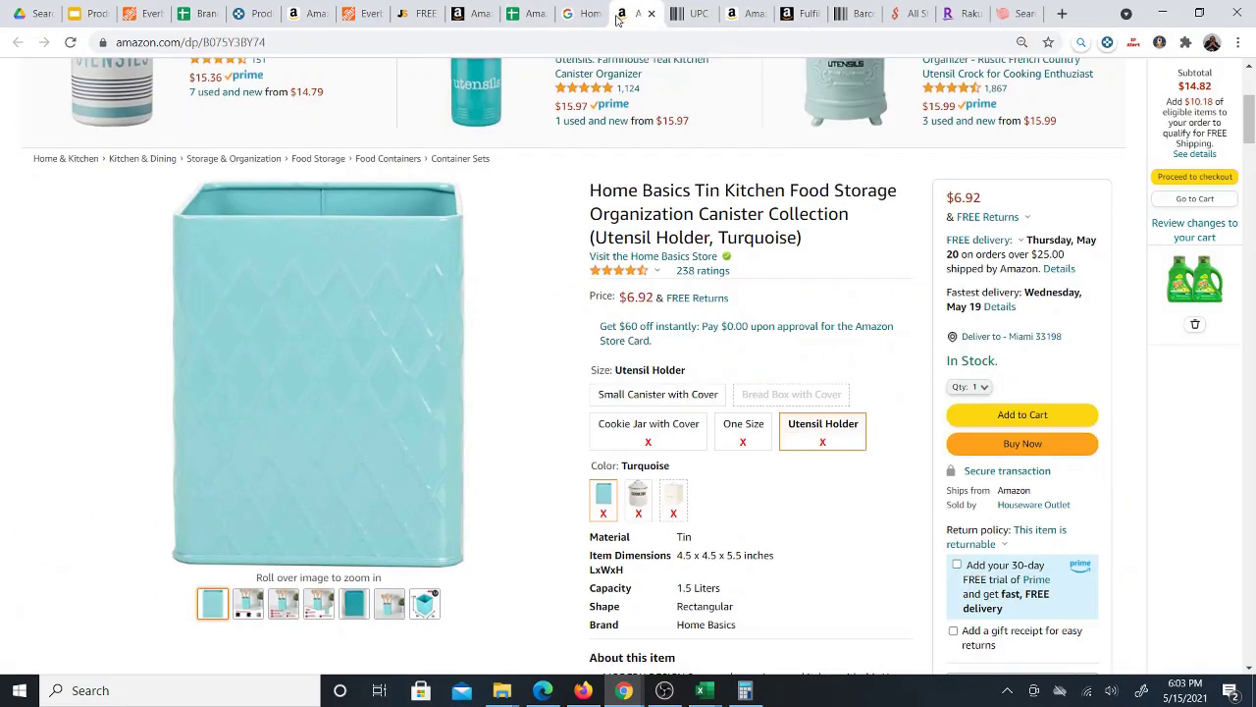
left_click(579, 14)
left_click(520, 14)
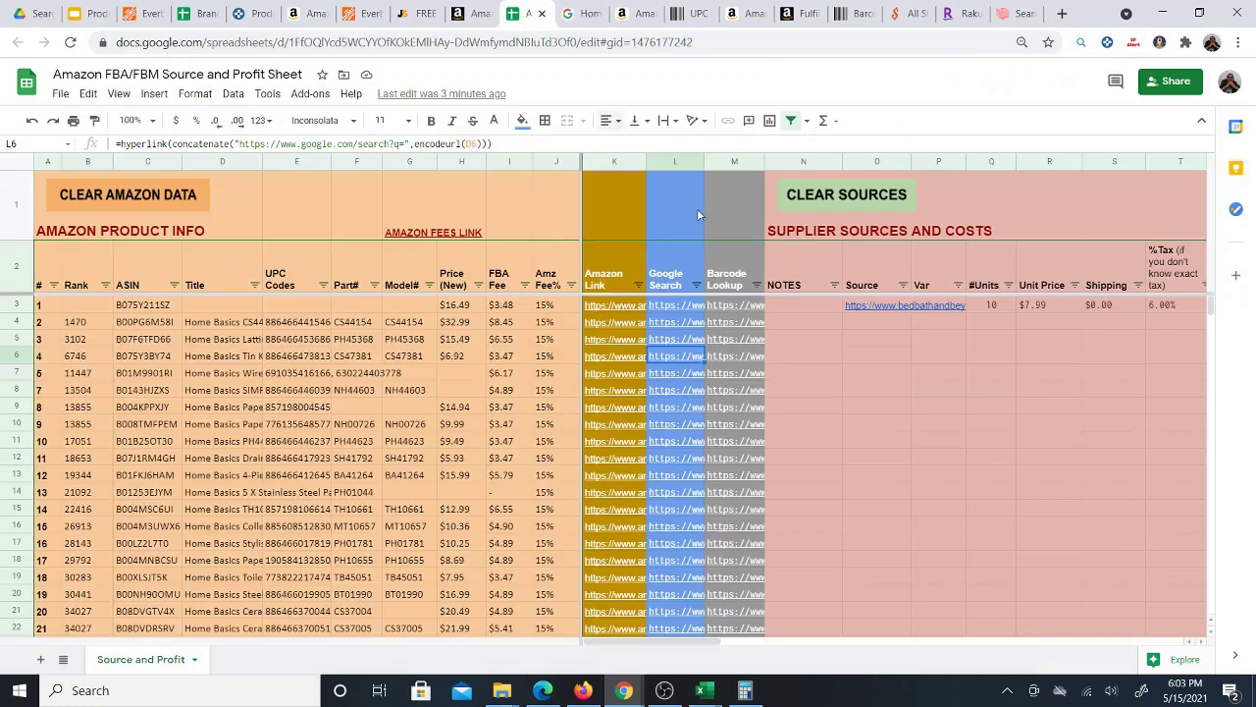
left_click(890, 324)
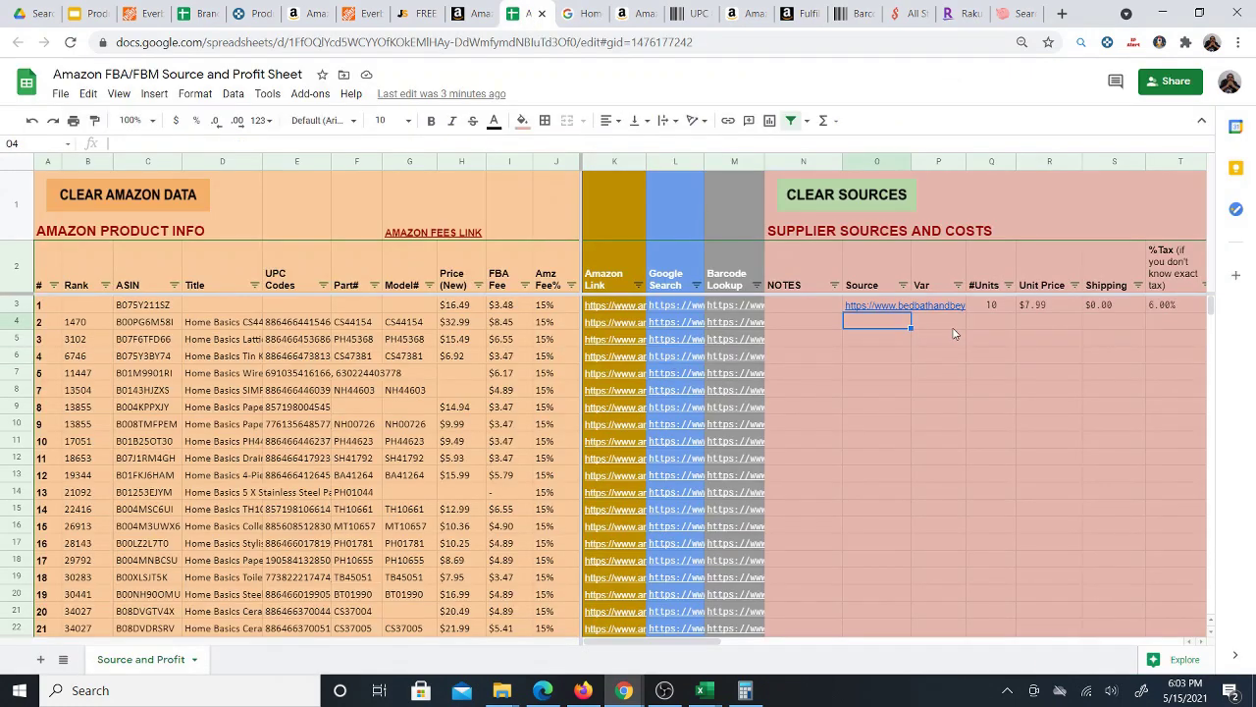
Examine row 4's supplier cost and profit estimate columns, from Source across to the Est. Profit (FBM) column
key("Right")
key("Right")
key("Right")
key("Right")
key("Right")
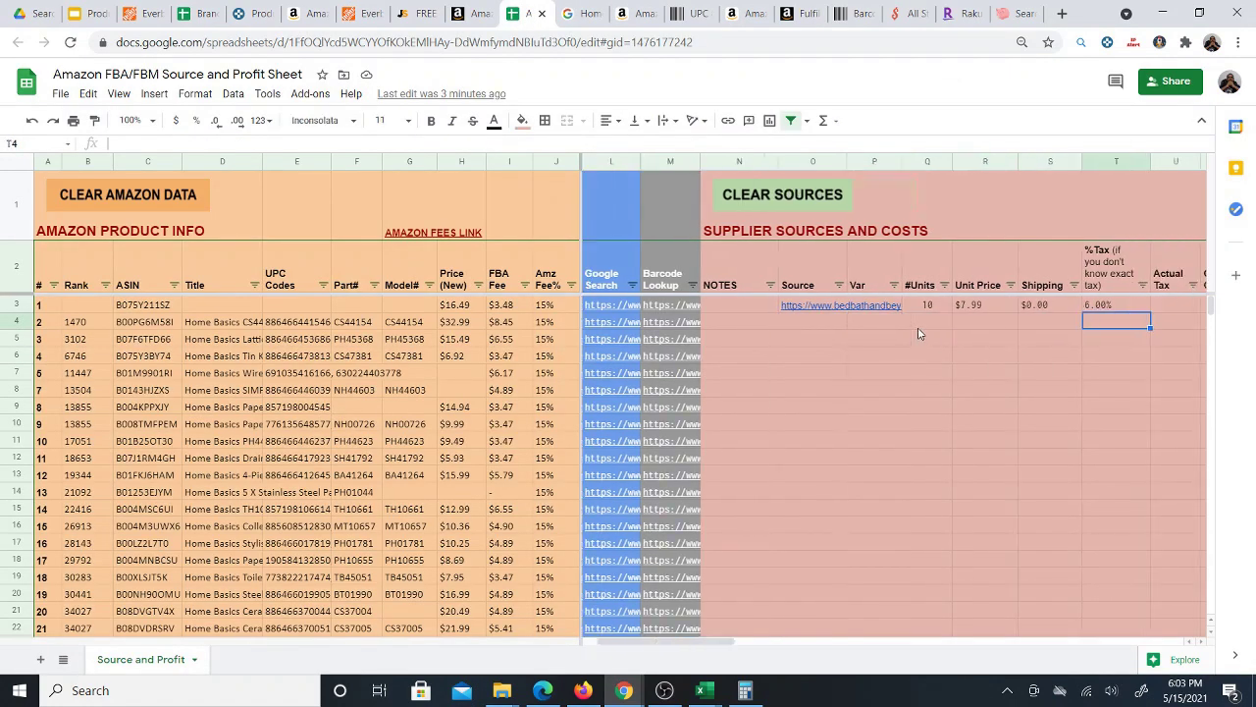
key("Right")
key("Right")
key("Right")
key("Right")
key("Right")
key("Right")
key("Right")
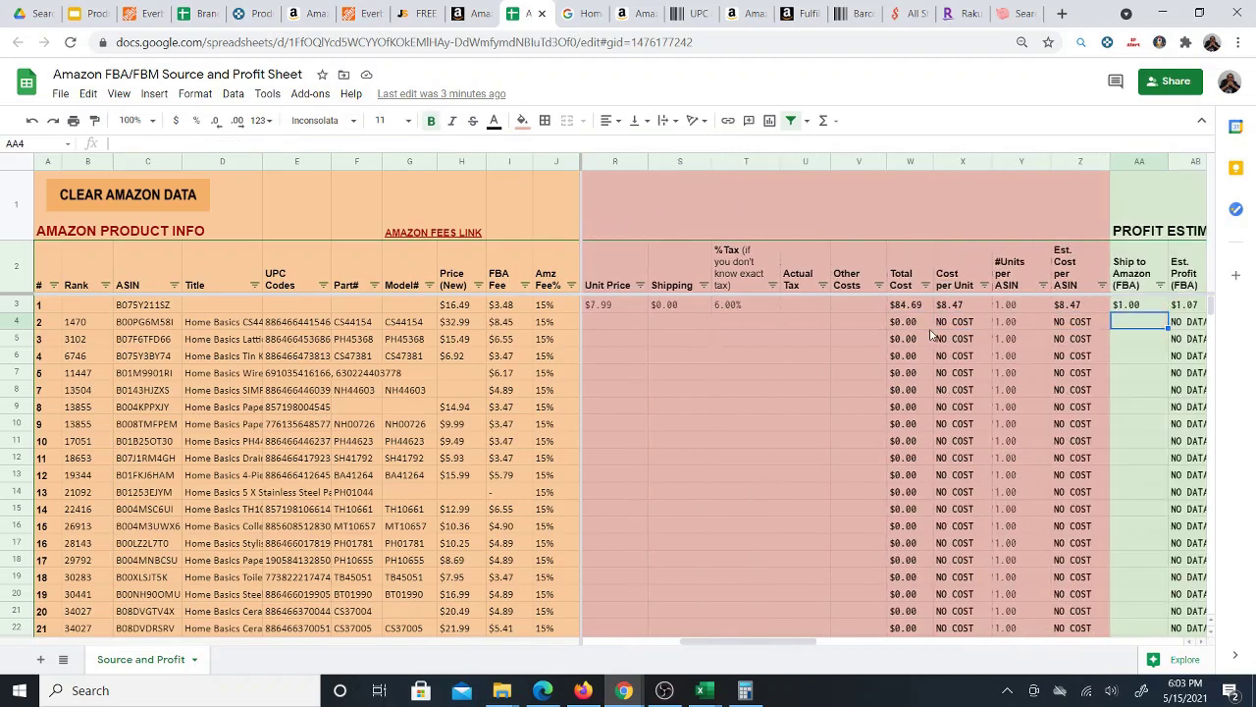
key("Right")
key("Right")
key("Right")
key("Right")
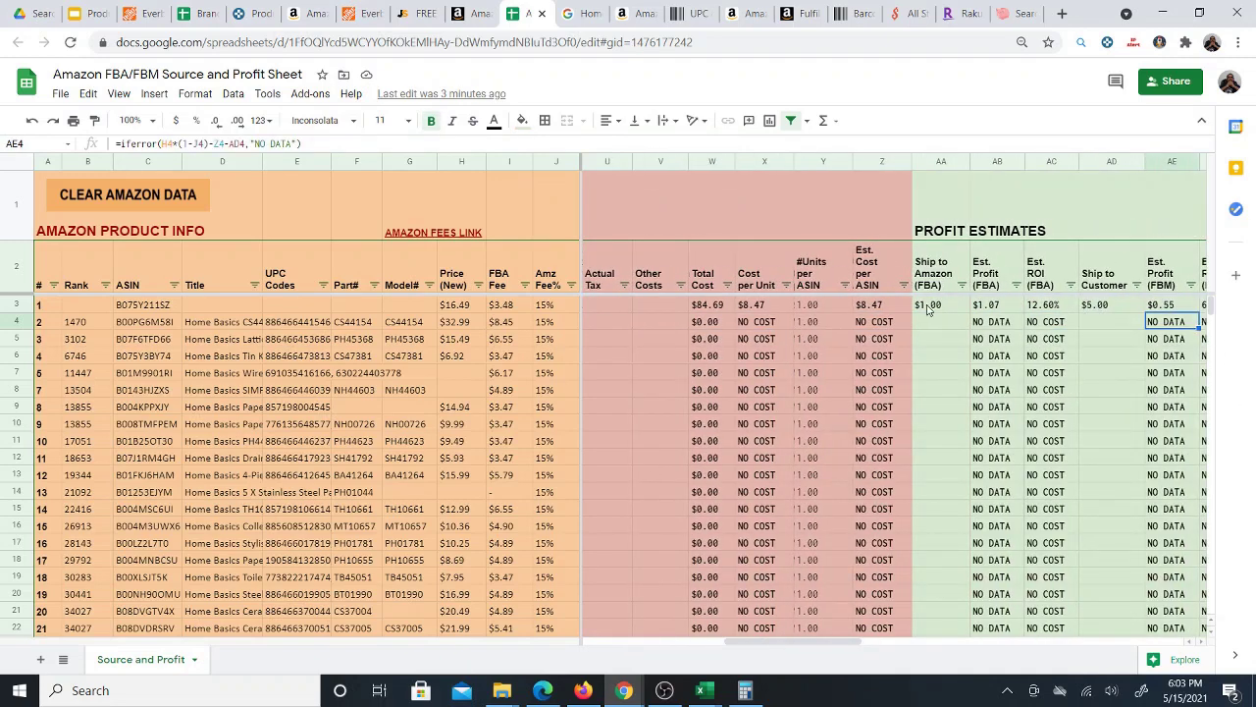
Review the FBA and FBM shipping, profit and ROI estimates, starting from the Ship to Amazon (FBA) column
key("Left")
key("Left")
key("Left")
key("Left")
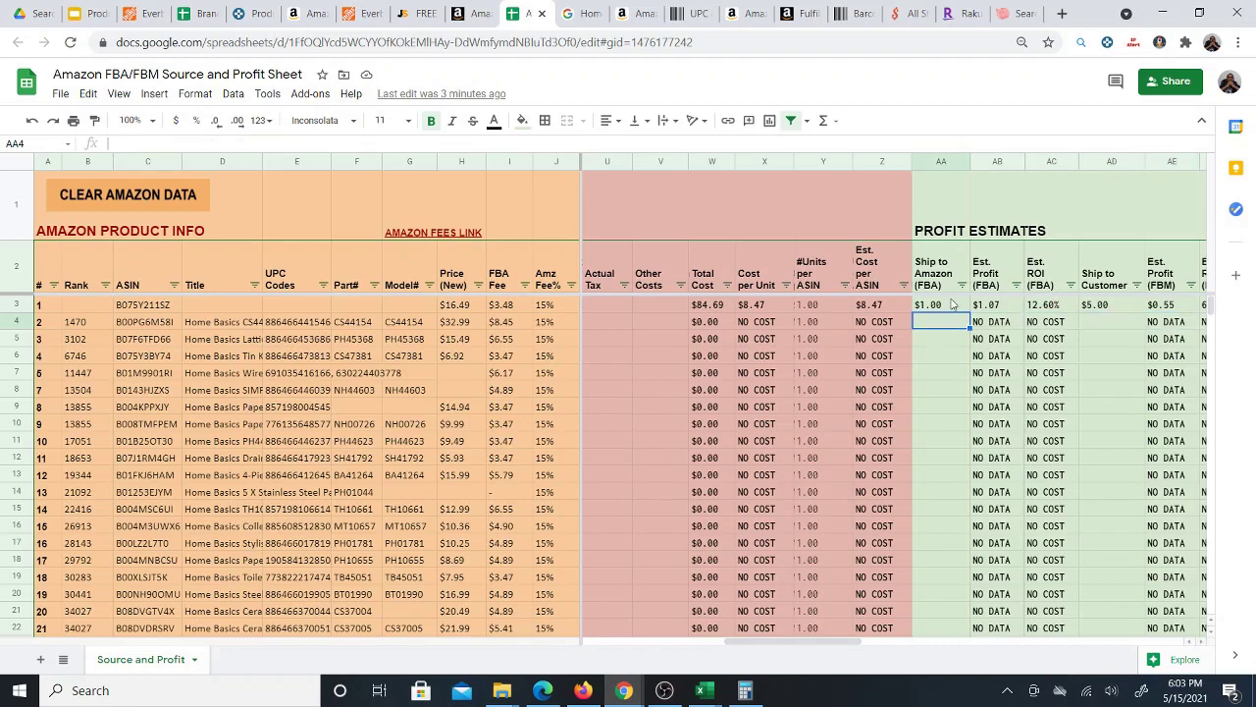
key("Right")
key("Right")
key("Right")
key("Right")
key("Right")
key("Right")
key("Right")
key("Right")
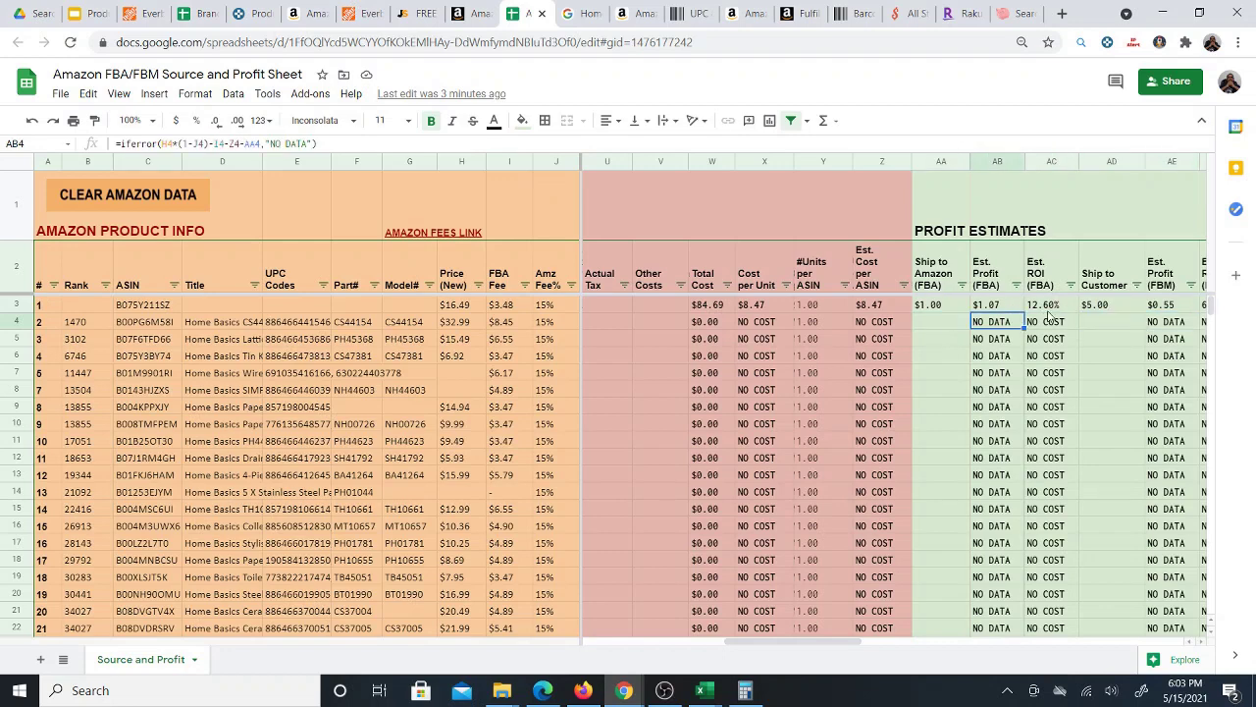
key("Left")
key("Left")
key("Left")
key("Left")
key("Left")
key("Left")
key("Left")
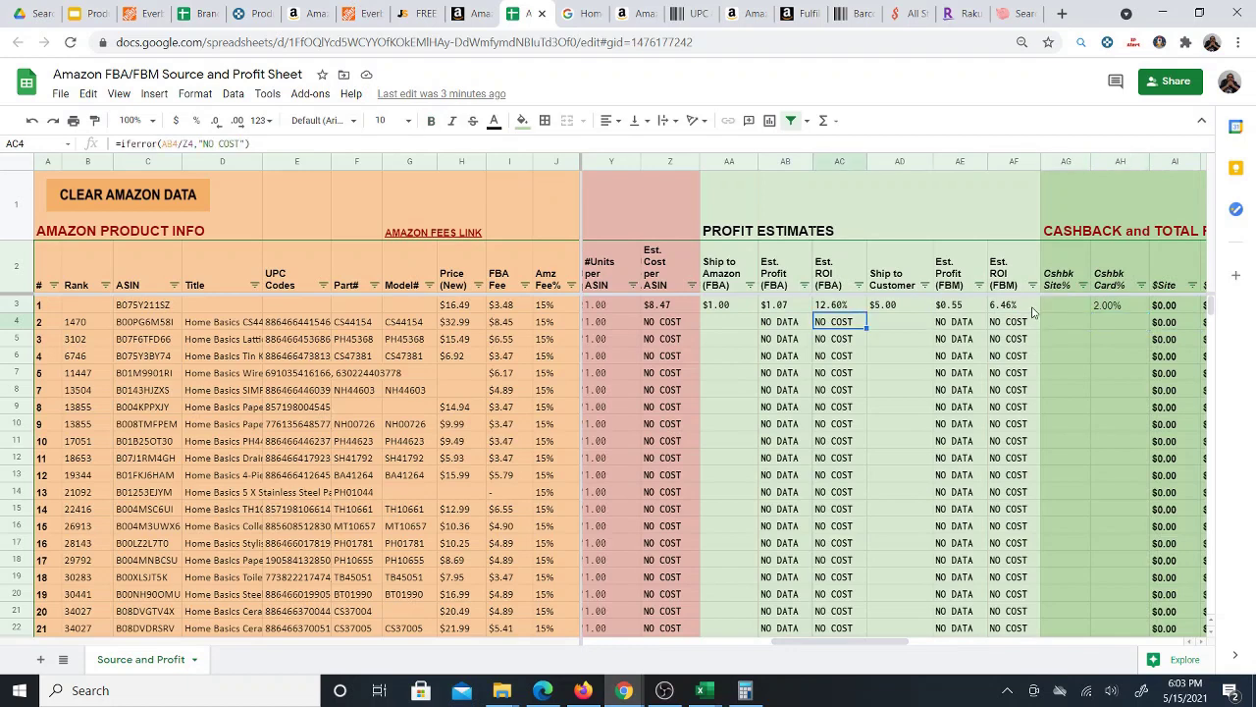
Go back through the cost columns to the supplier sources area and select the Notes cell N6
key("Left")
key("Left")
key("Left")
key("Left")
key("Left")
key("Left")
key("Left")
key("Left")
key("Left")
key("Left")
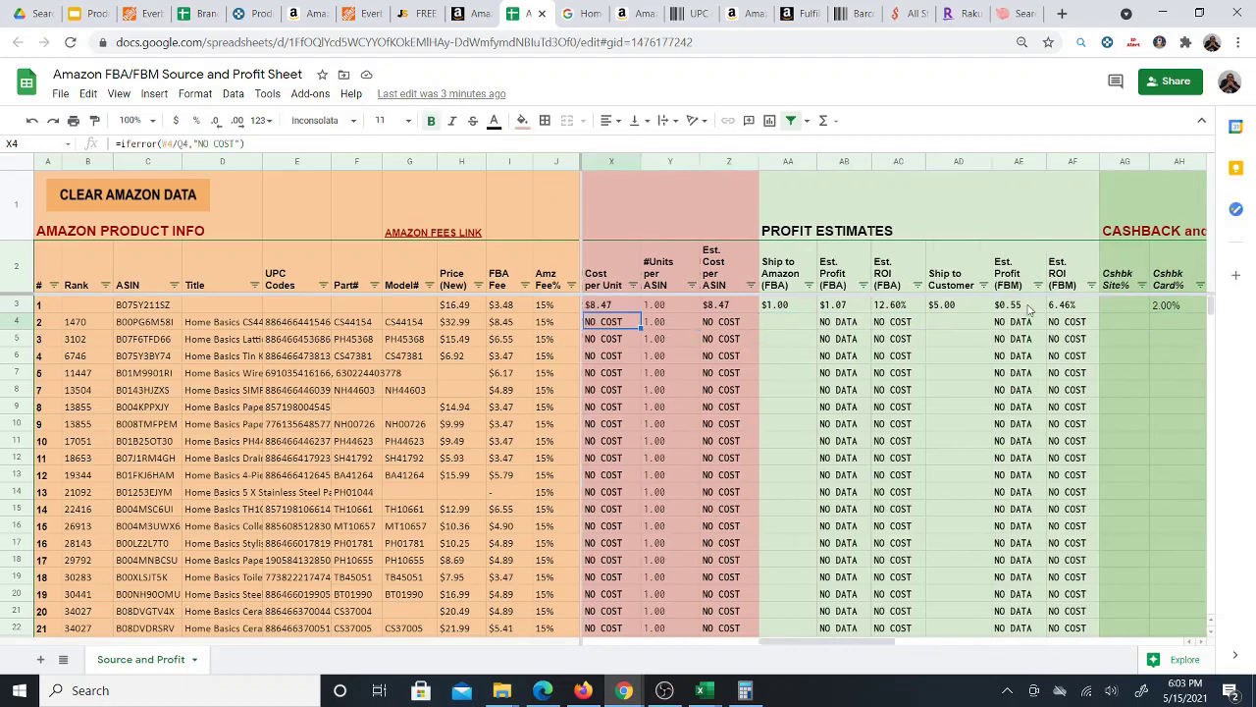
key("Left")
key("Left")
key("Left")
key("Left")
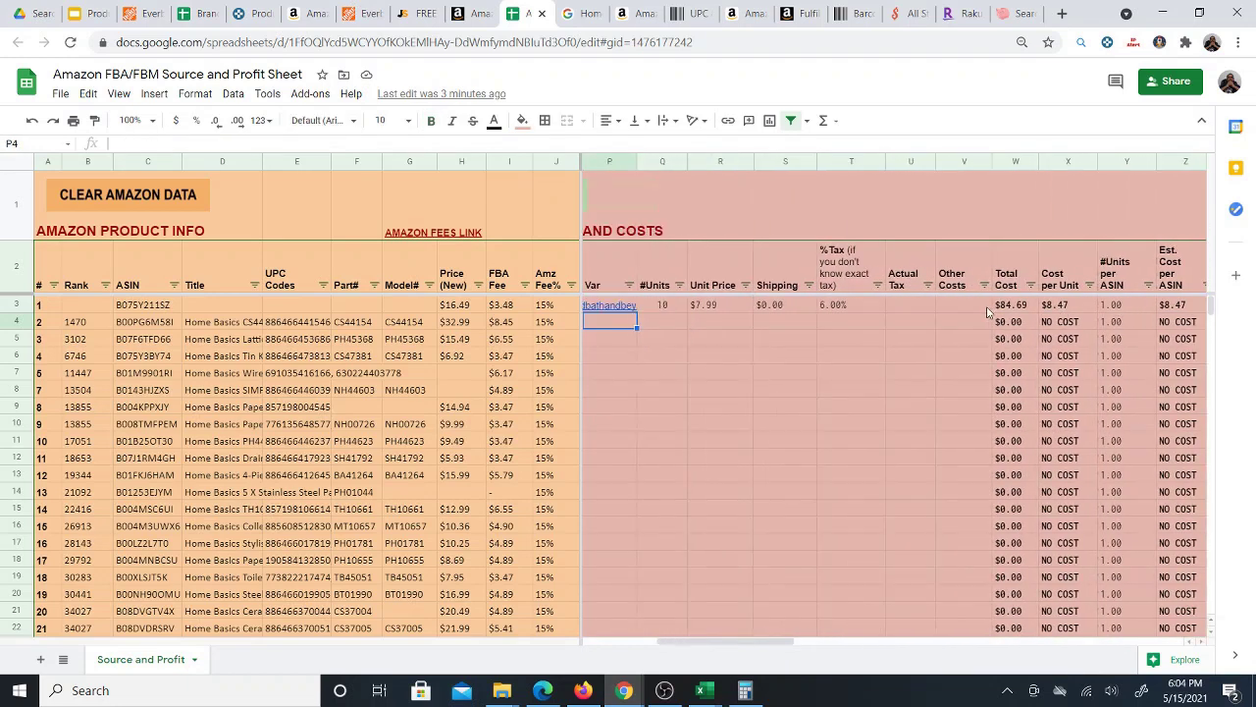
scroll(972, 310, "left", 3)
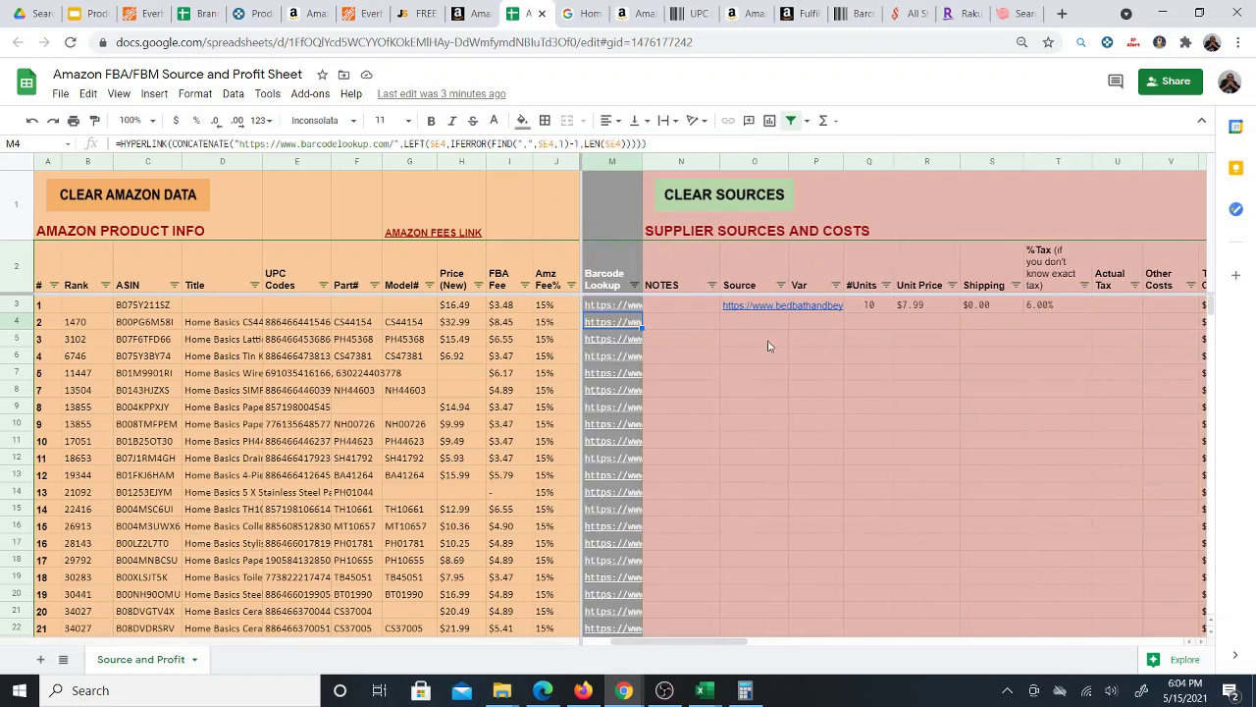
key("Down")
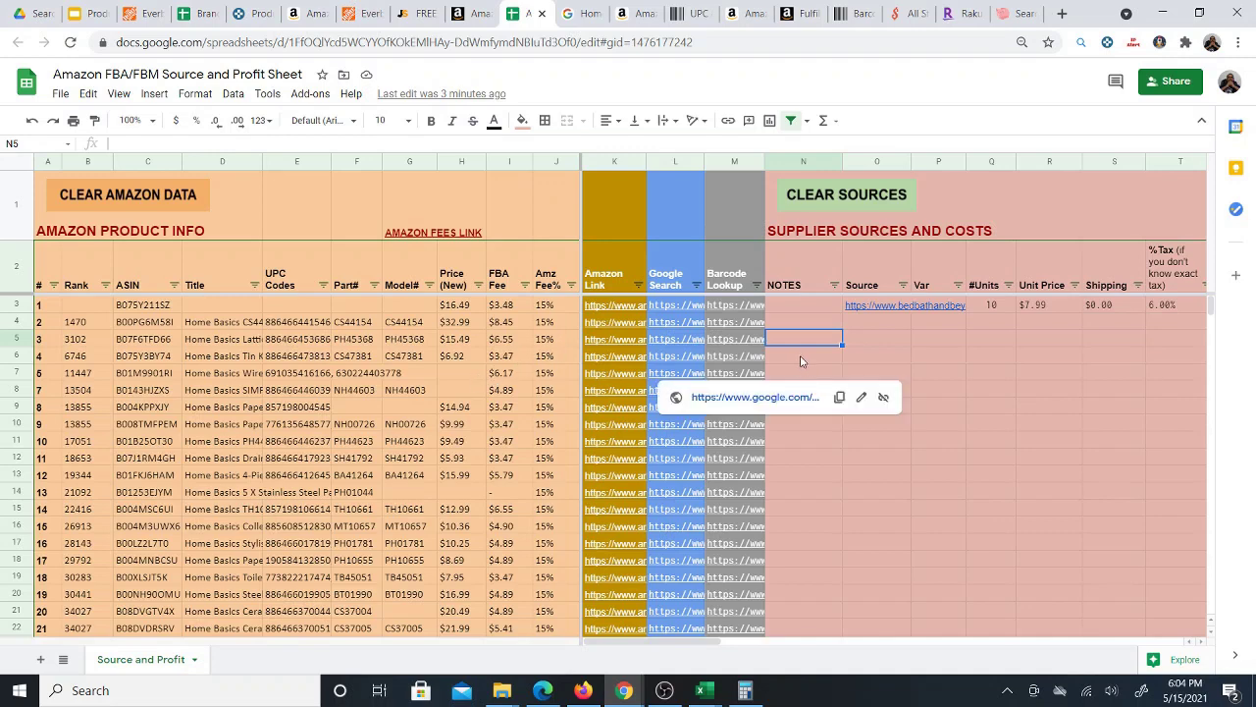
left_click(800, 360)
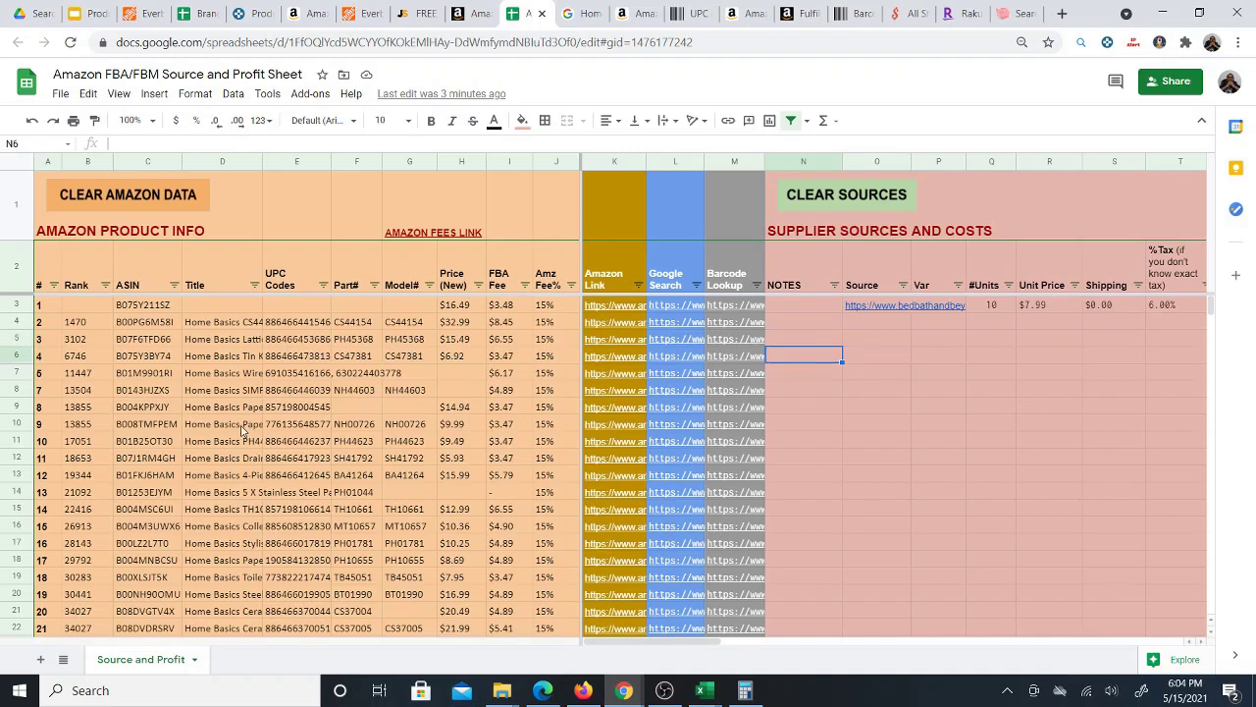
Open the Amazon listing of the wall mounted paper towel holder from its Amazon Link in row 11 and review it
left_click(613, 453)
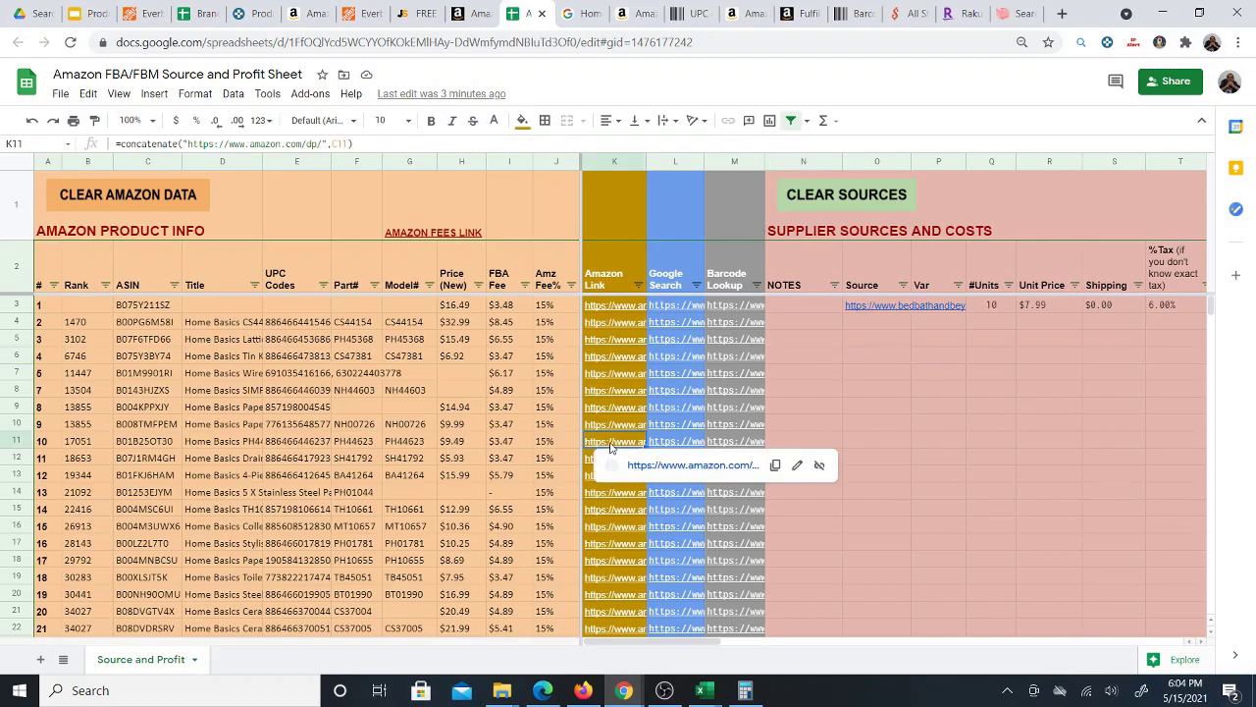
left_click(640, 470)
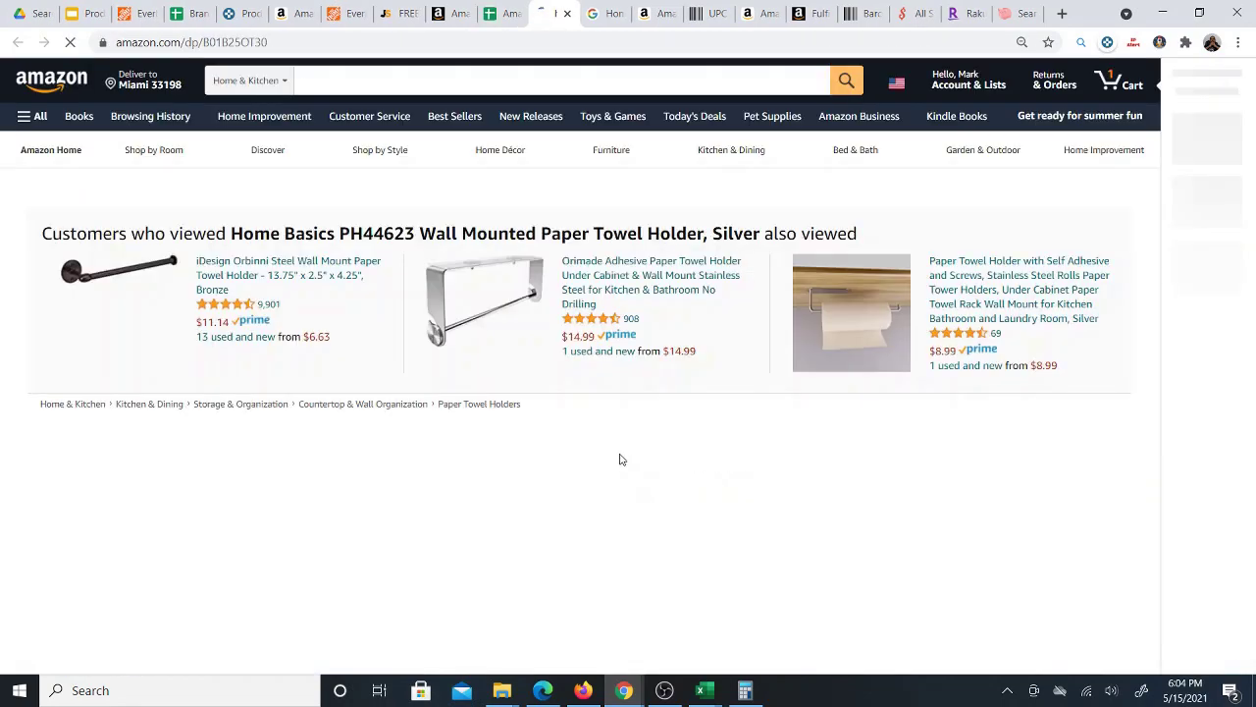
scroll(690, 453, "down", 1)
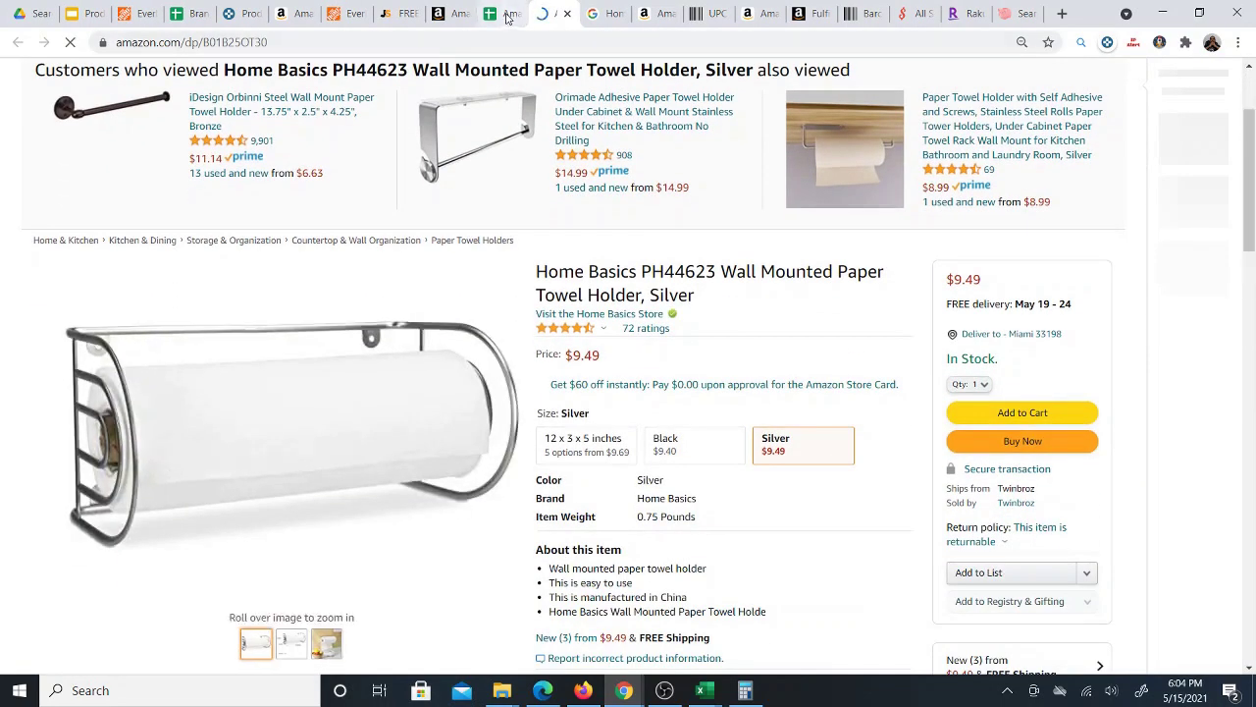
Follow the paper towel holder's Barcode Lookup link in row 11 of the sheet and examine the online stores offering it
key("ctrl+shift+Tab")
left_click(738, 449)
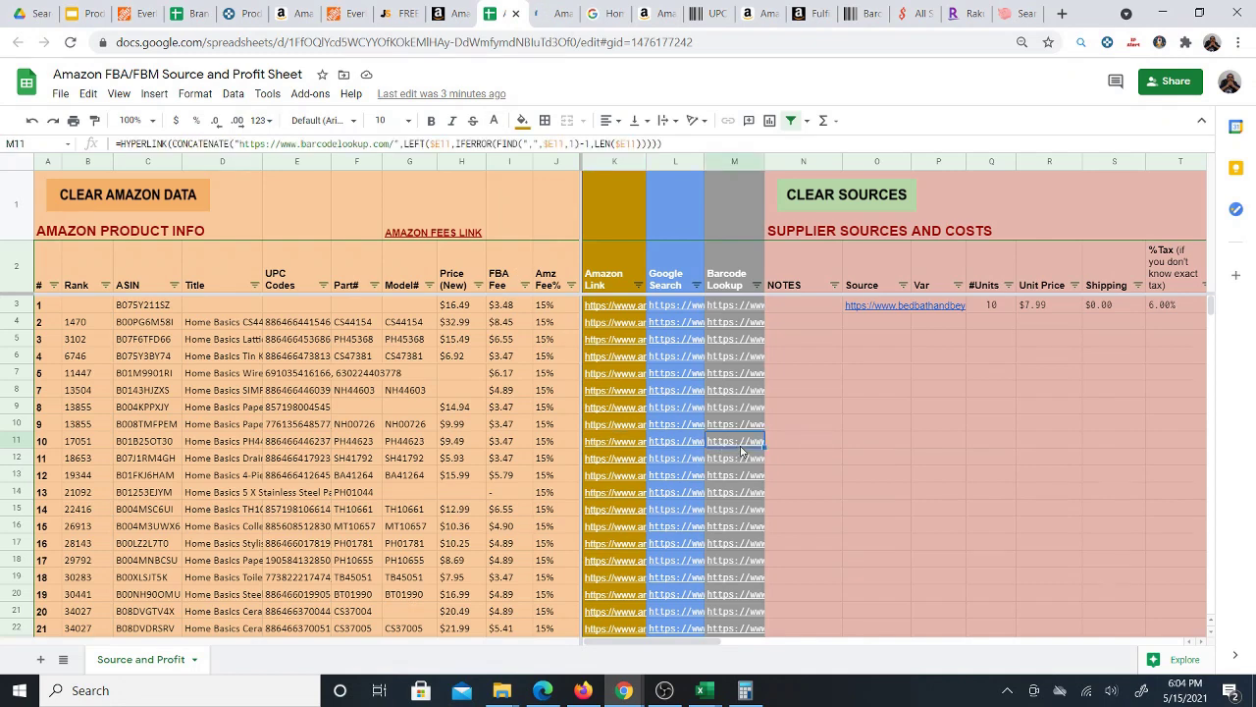
left_click(770, 466)
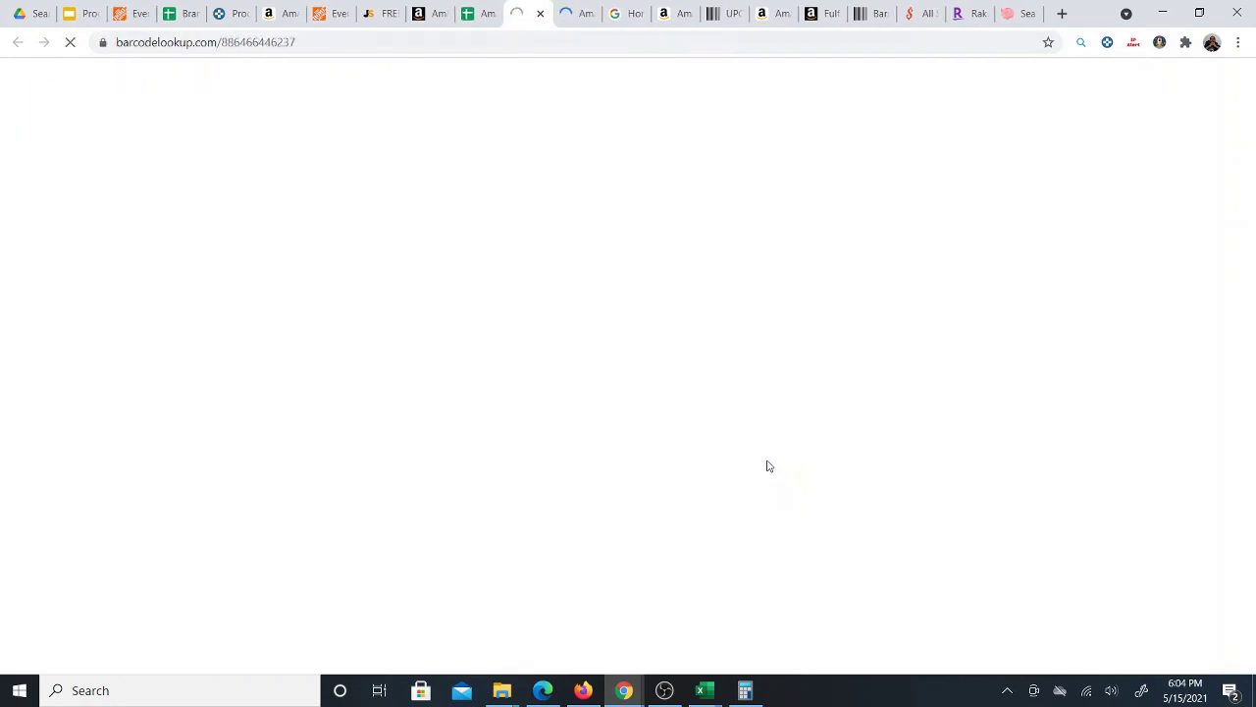
scroll(841, 448, "down", 6)
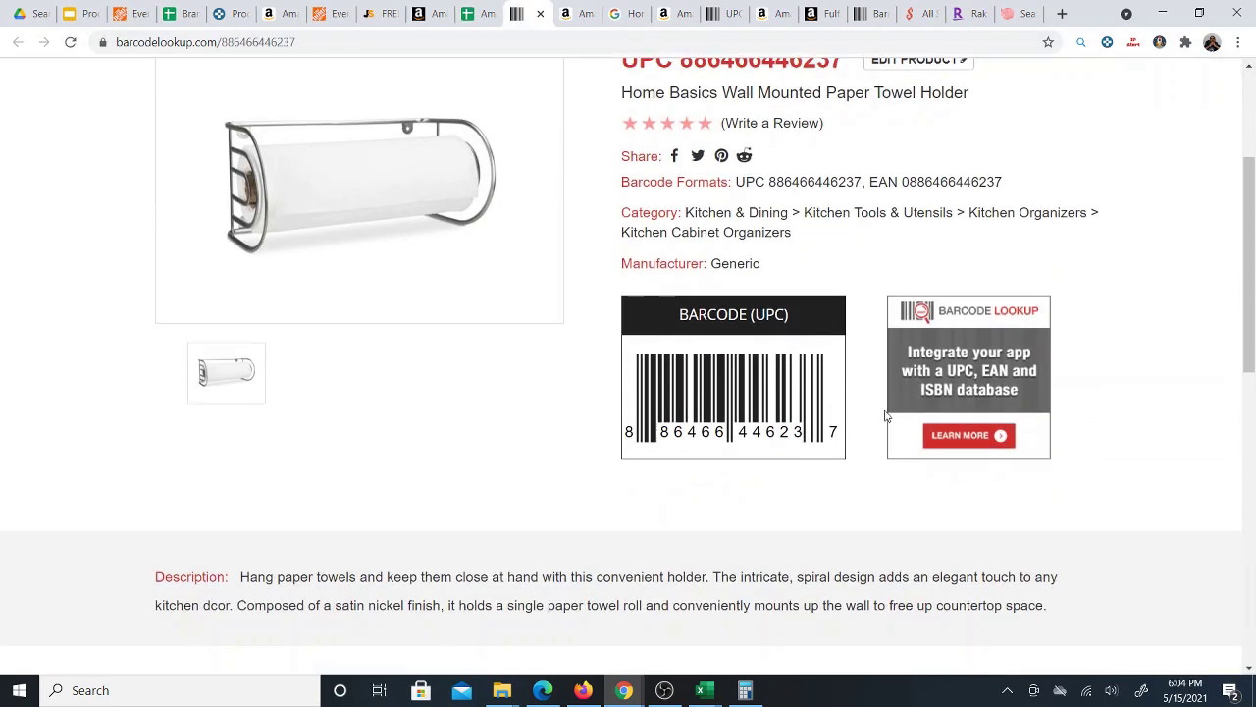
scroll(879, 435, "down", 1)
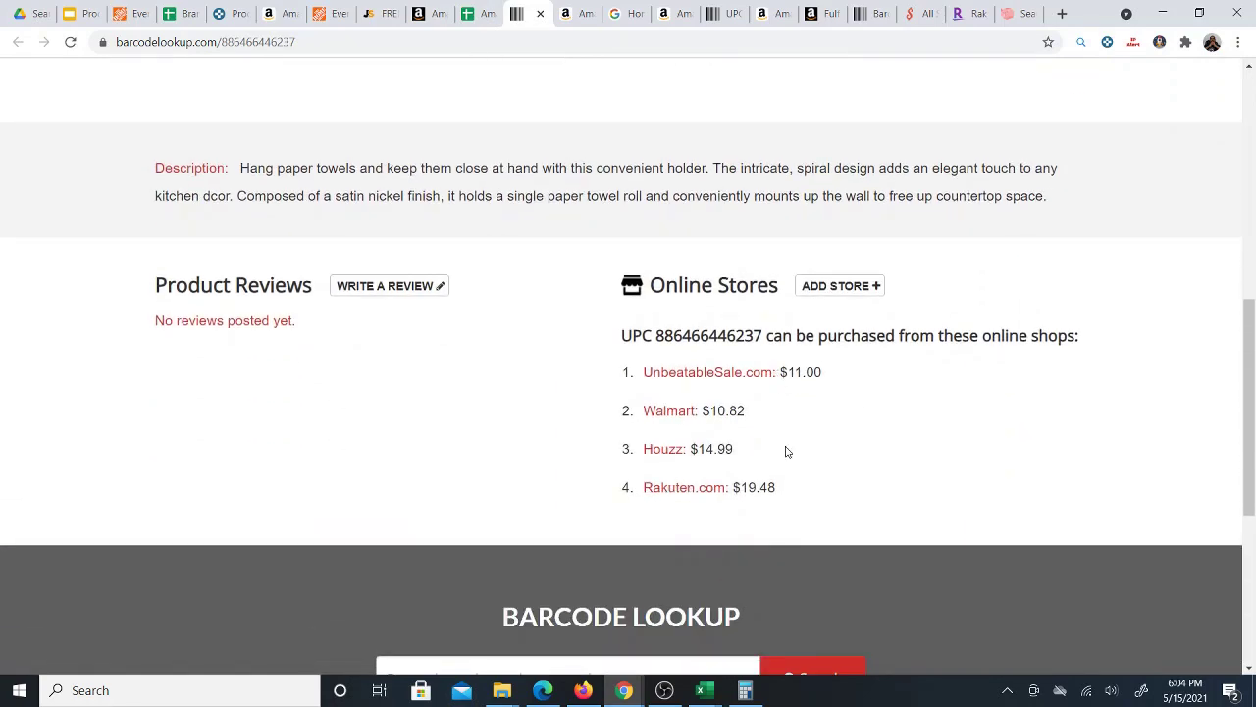
Compare the paper towel holder's Amazon price with the store prices on its Barcode Lookup page
left_click(571, 14)
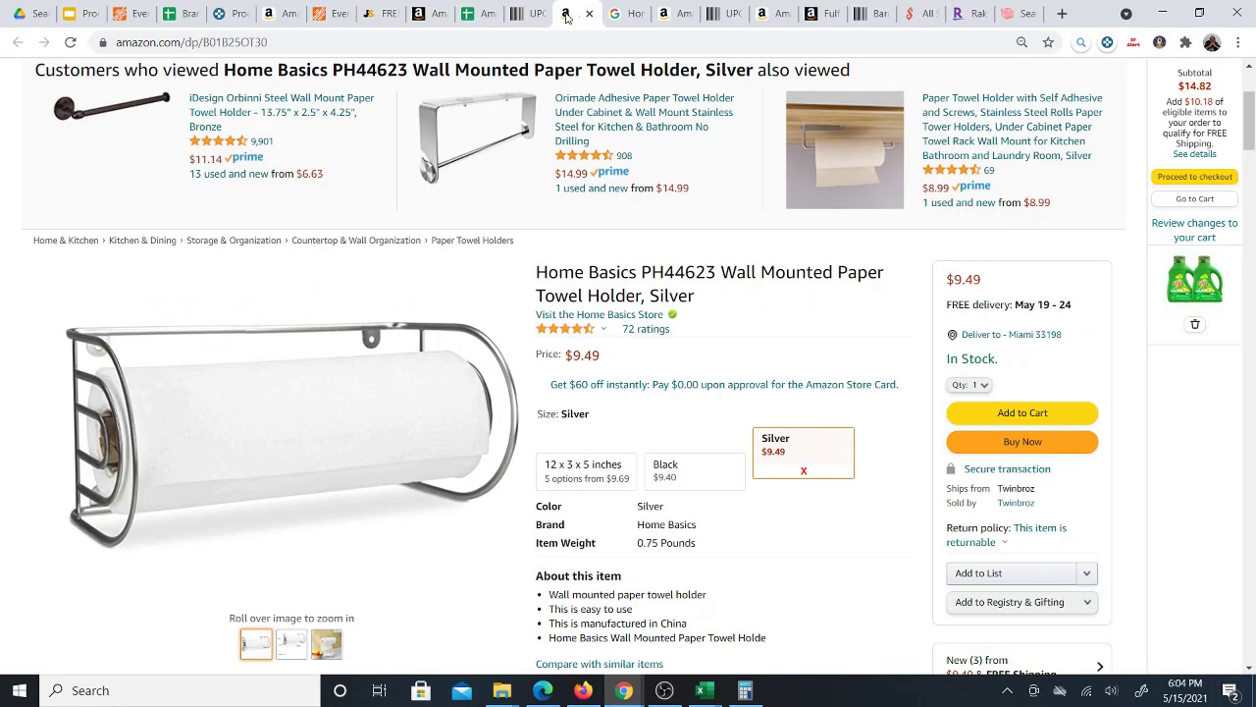
left_click(528, 14)
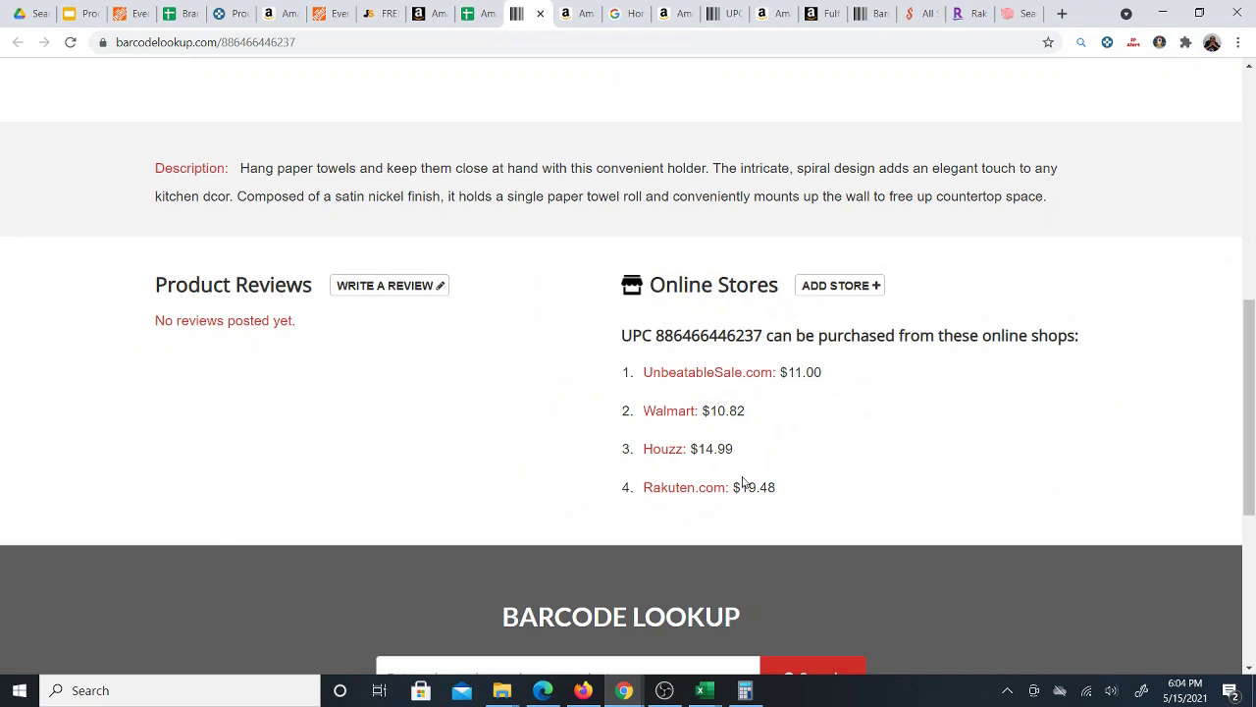
left_click(569, 14)
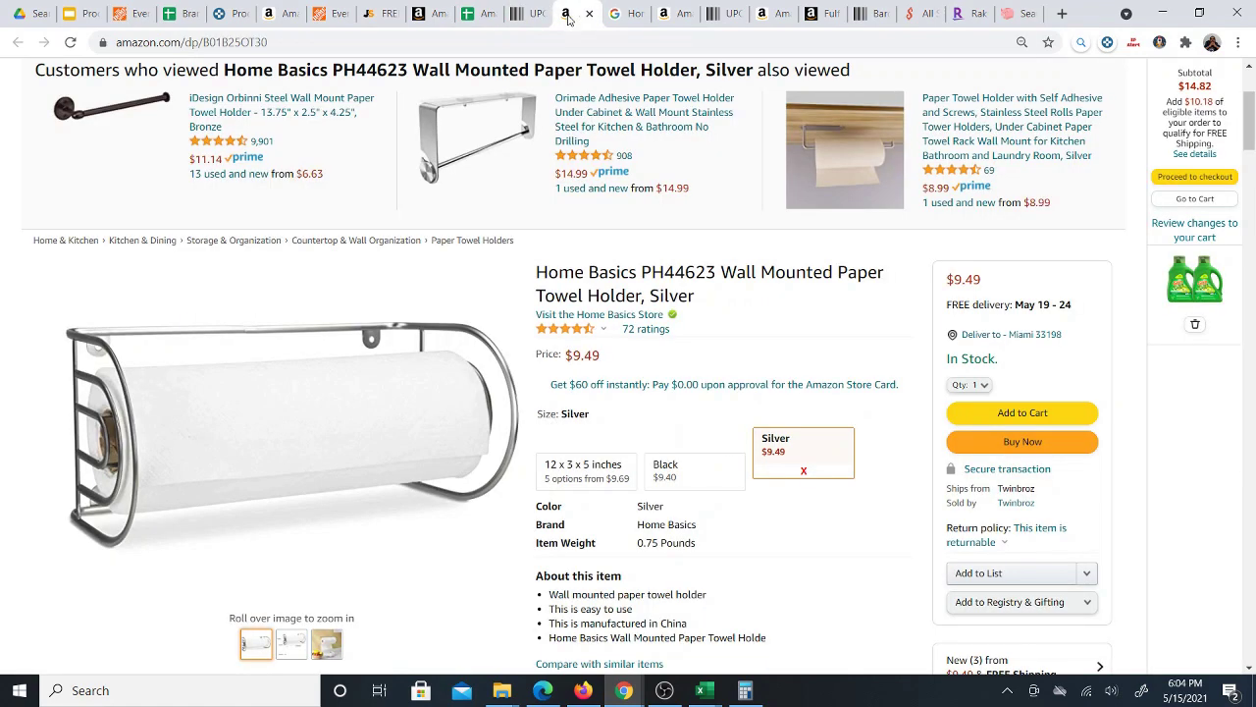
Close the leftover Google Shopping, Amazon product and UPC lookup pages, keeping the FBA Revenue Calculator, and return to the profit sheet
left_click(624, 18)
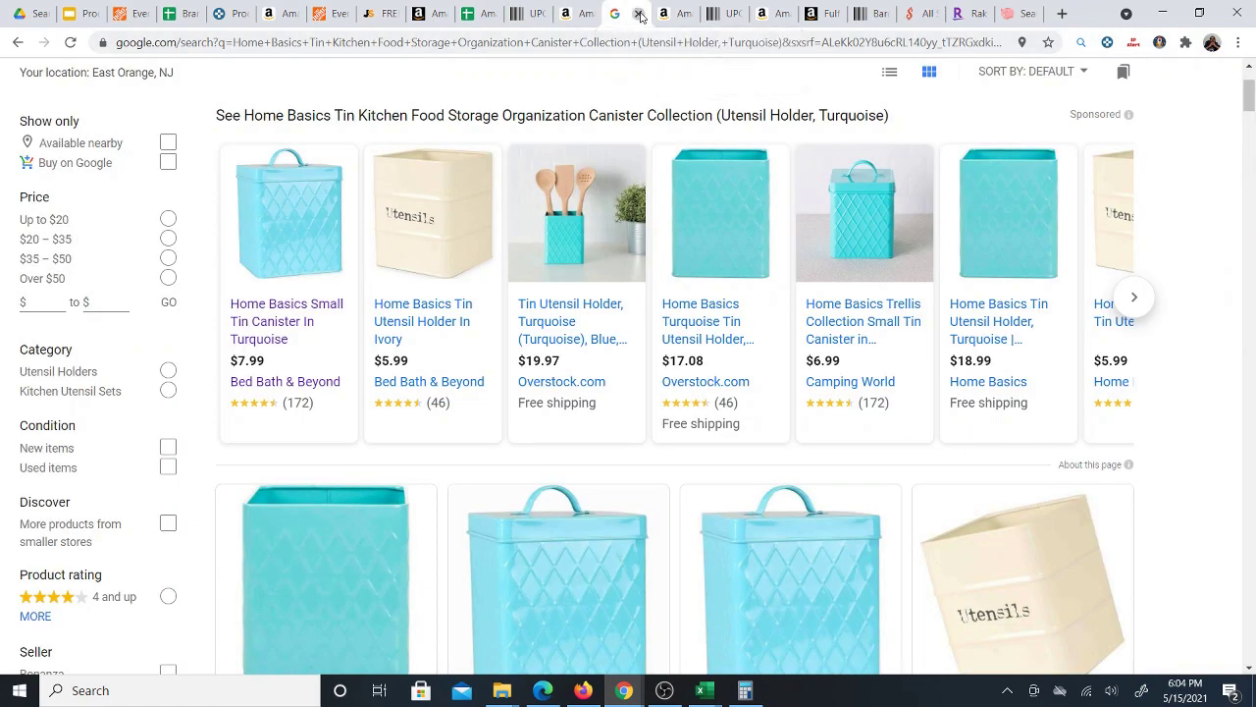
left_click(638, 14)
left_click(639, 14)
left_click(638, 14)
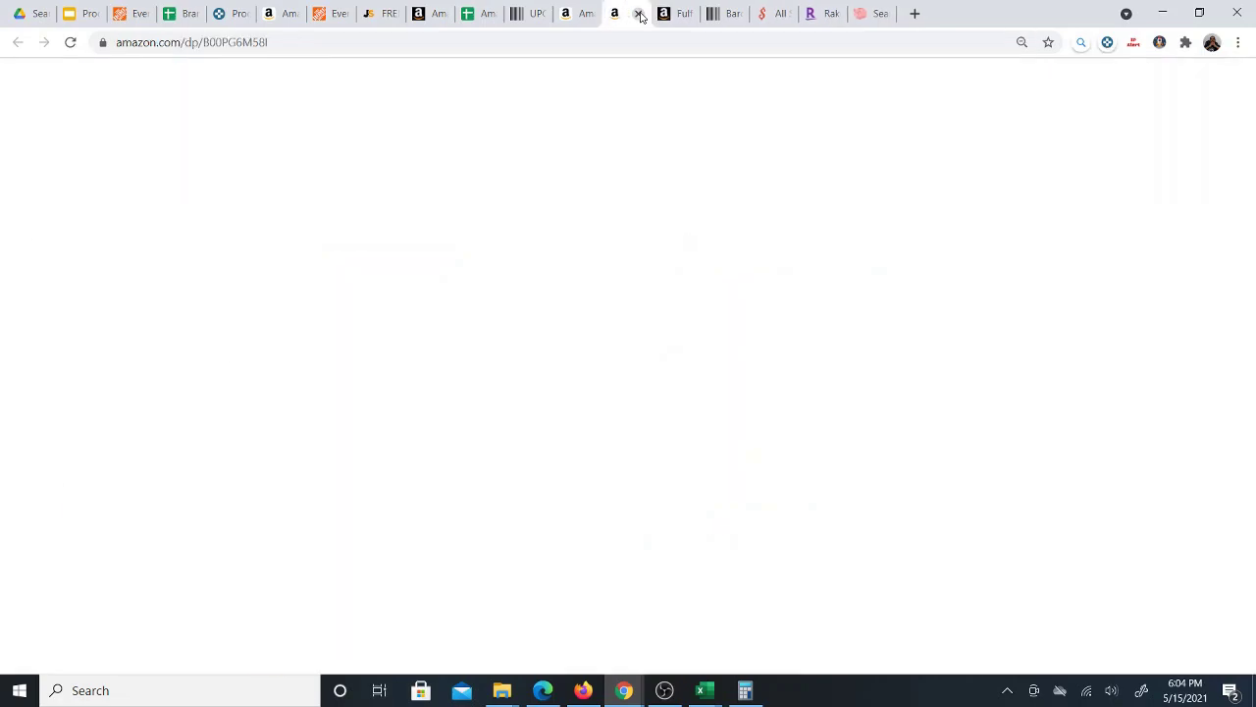
left_click(638, 13)
left_click(638, 14)
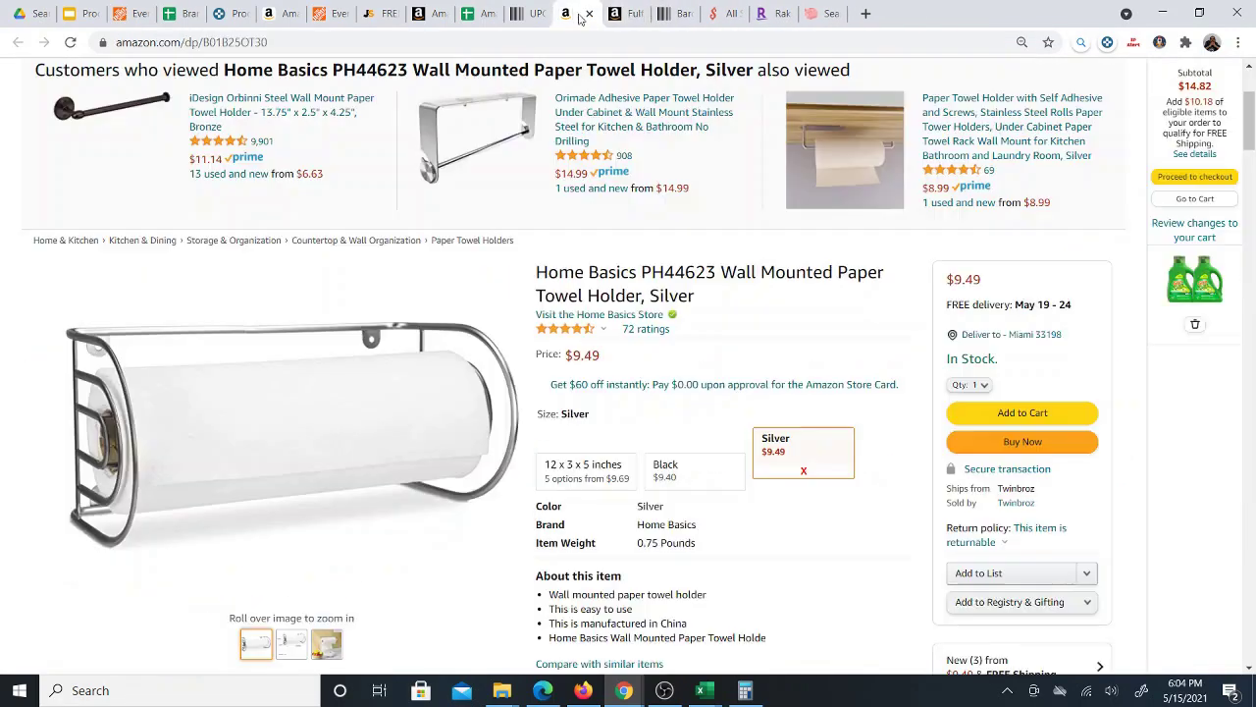
left_click(589, 14)
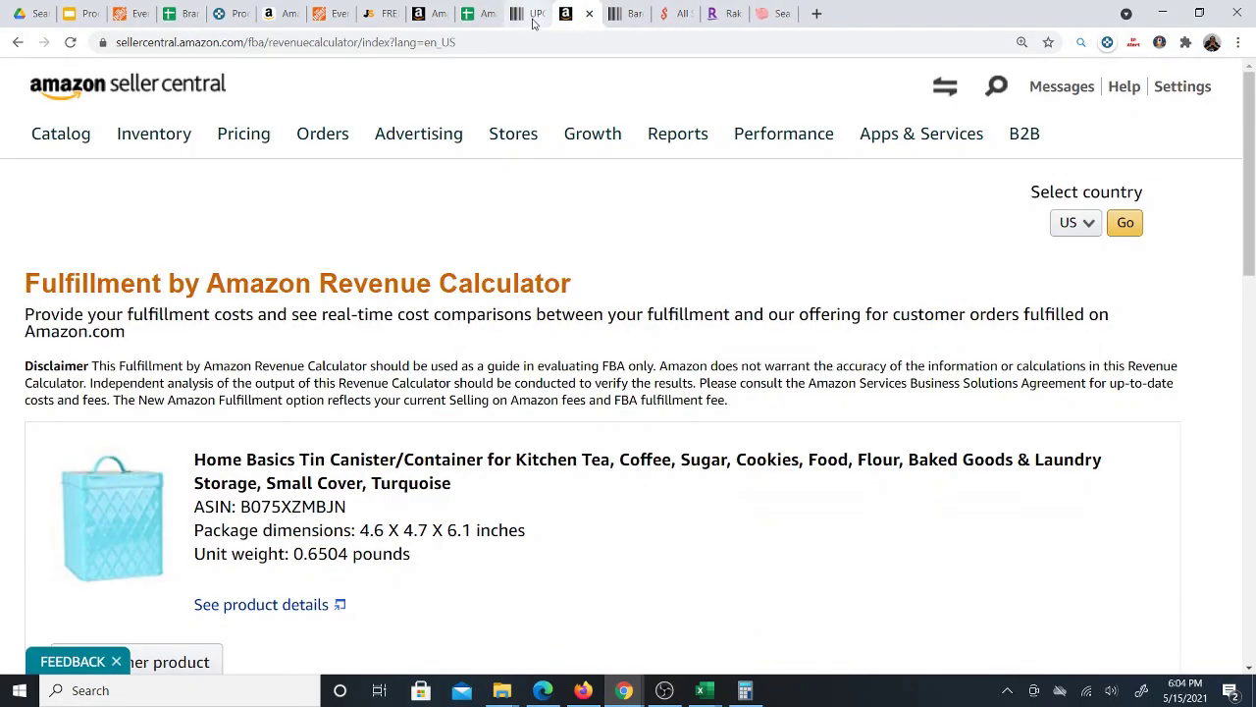
left_click(564, 15)
left_click(540, 14)
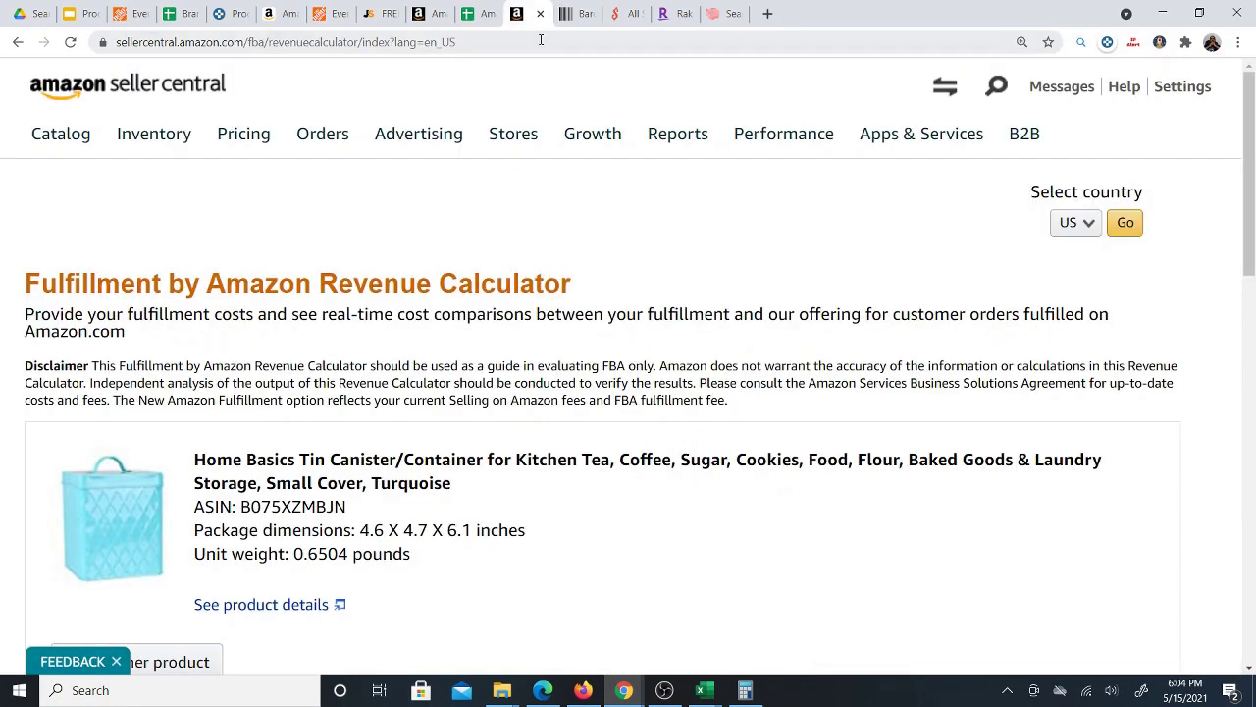
left_click(476, 20)
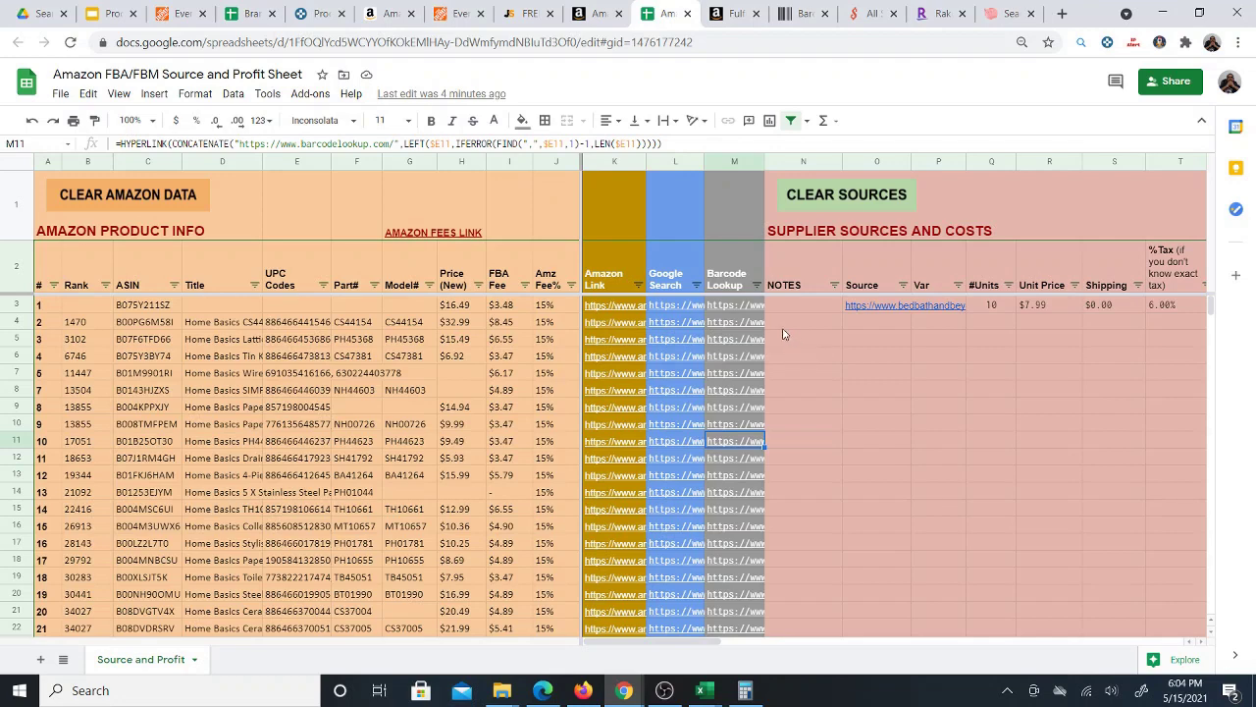
Enter the note "no profit" in the Notes cell N4
mouse_move(769, 342)
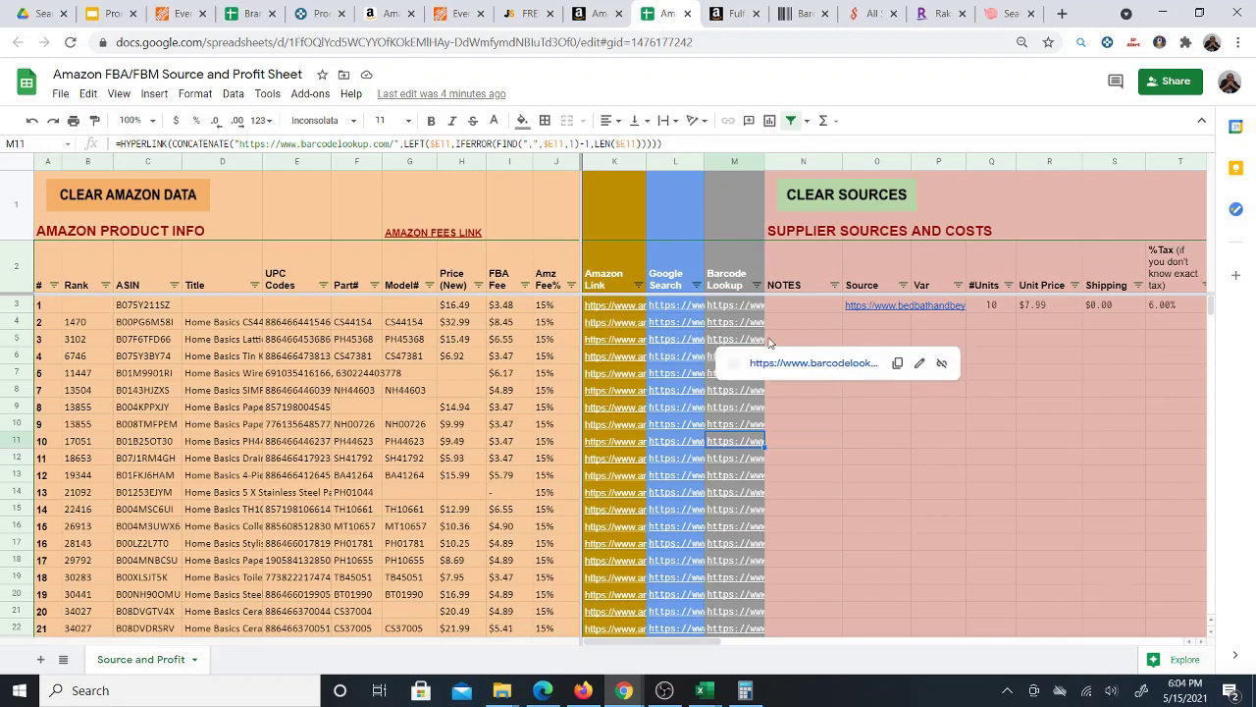
left_click(851, 328)
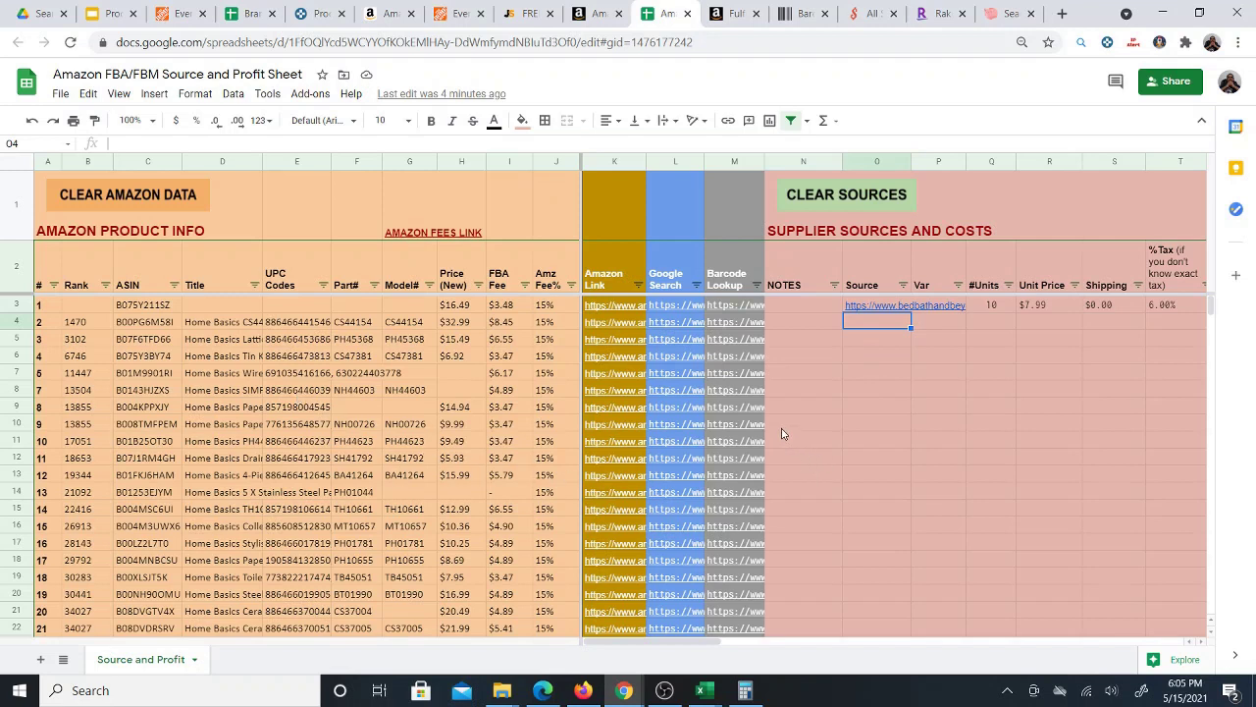
left_click(805, 327)
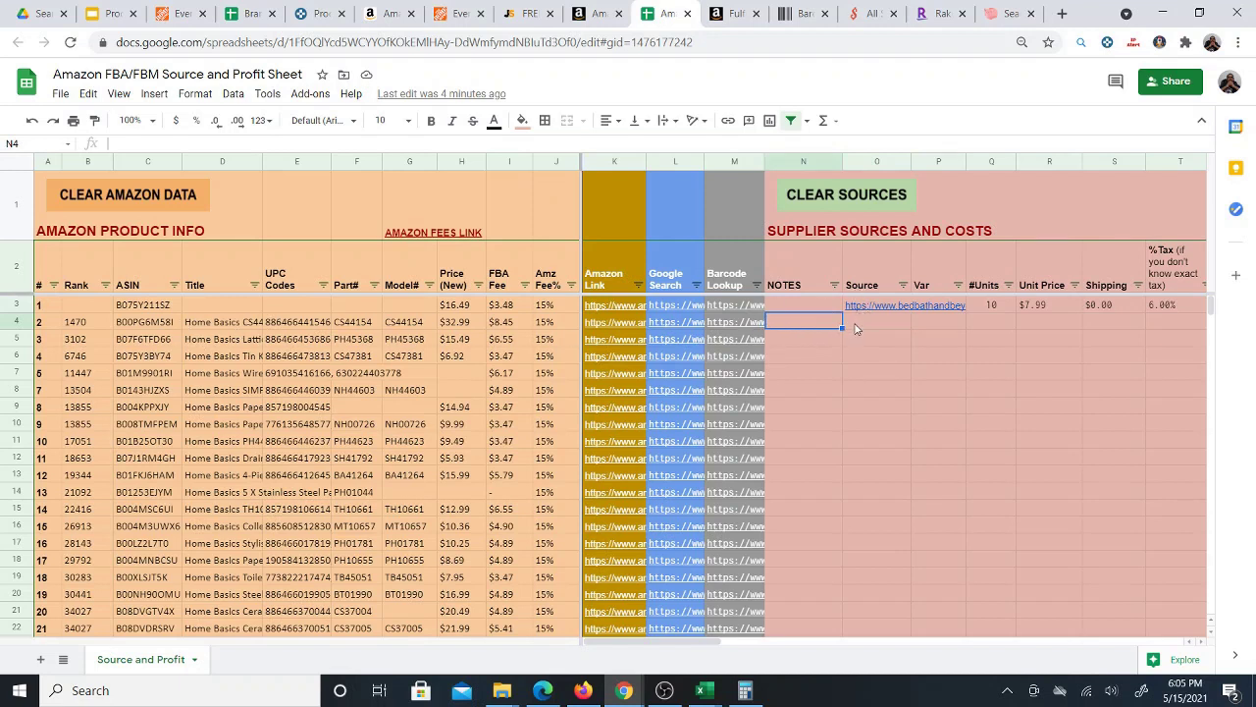
type("not")
key("BackSpace")
key("Return")
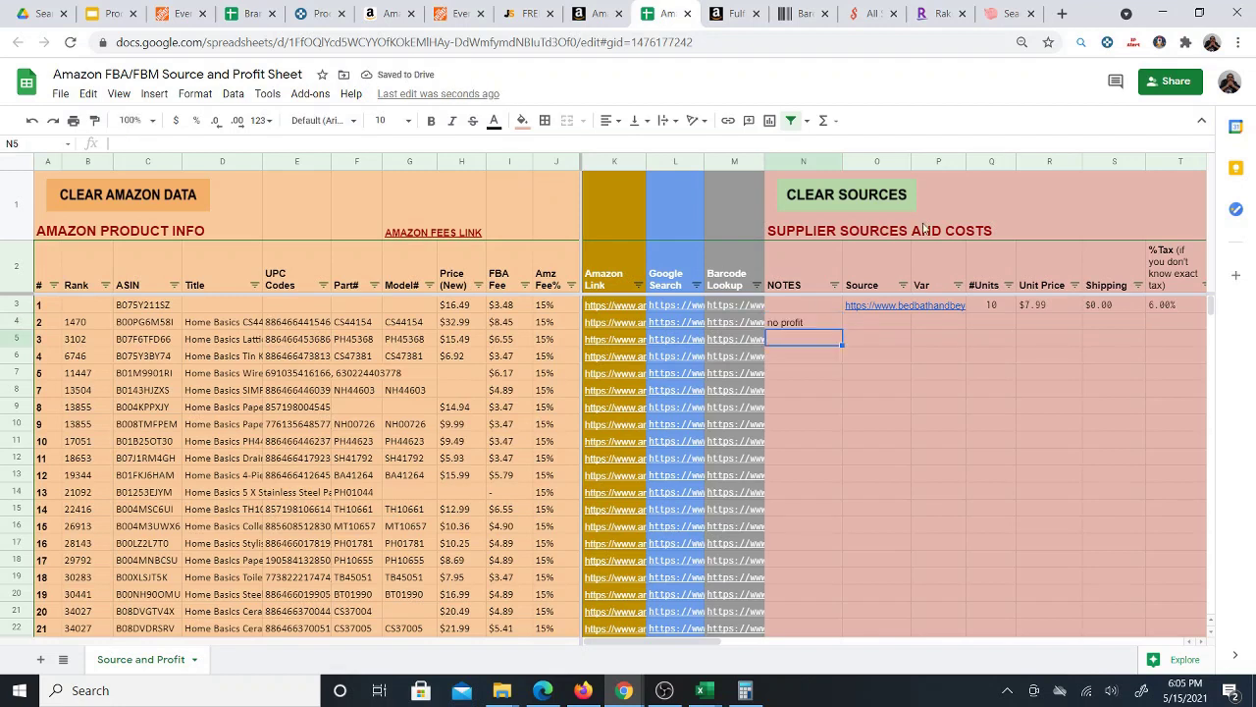
Enter the note "profit" in the Notes cell N9
left_click(802, 326)
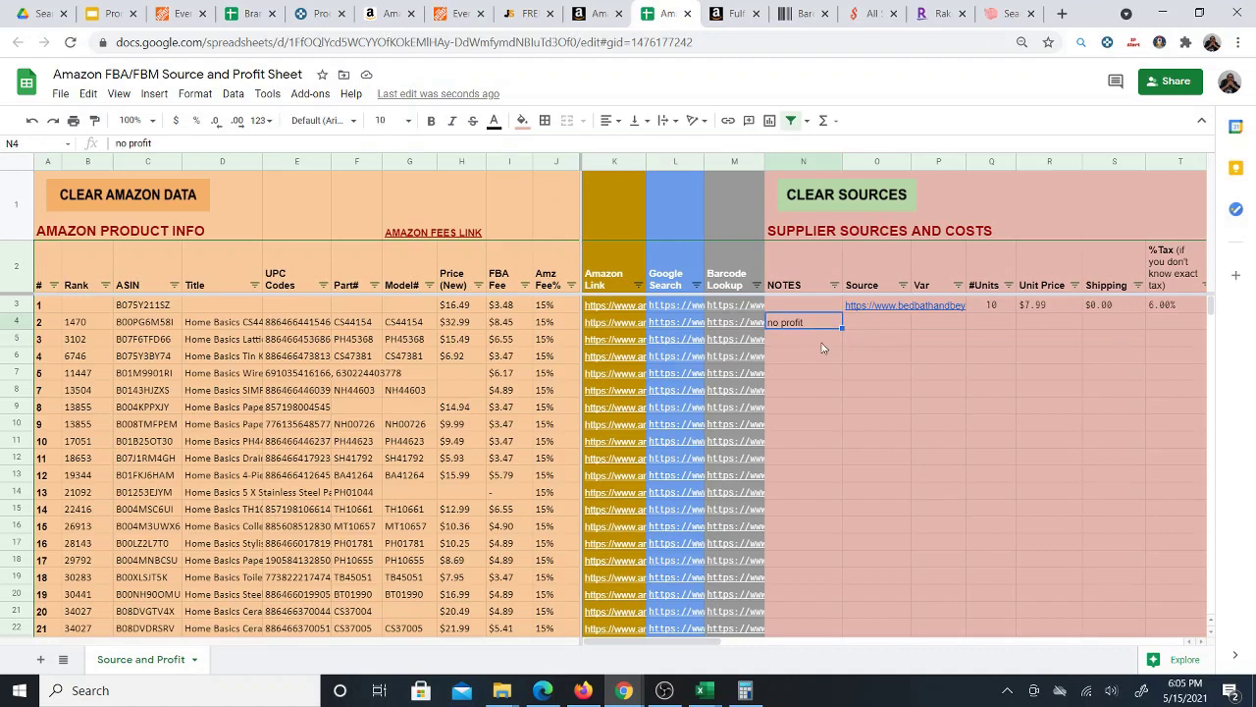
left_click(810, 341)
left_click(813, 357)
left_click(819, 411)
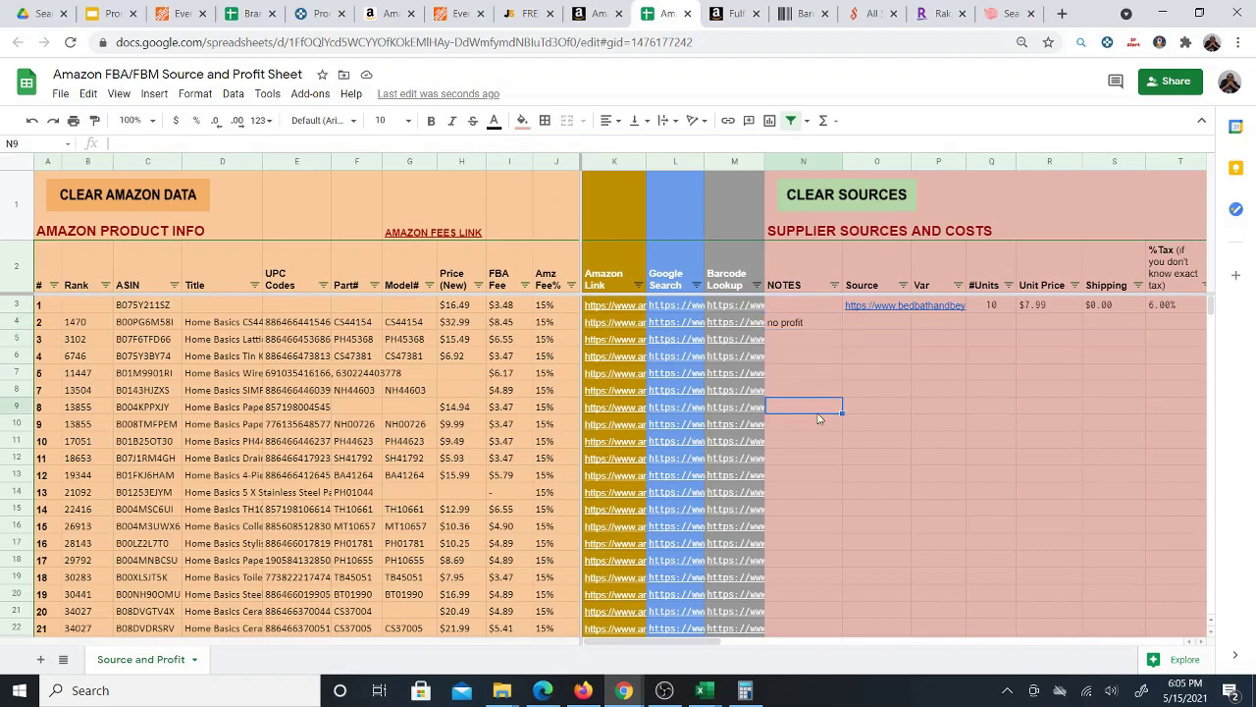
type("profit")
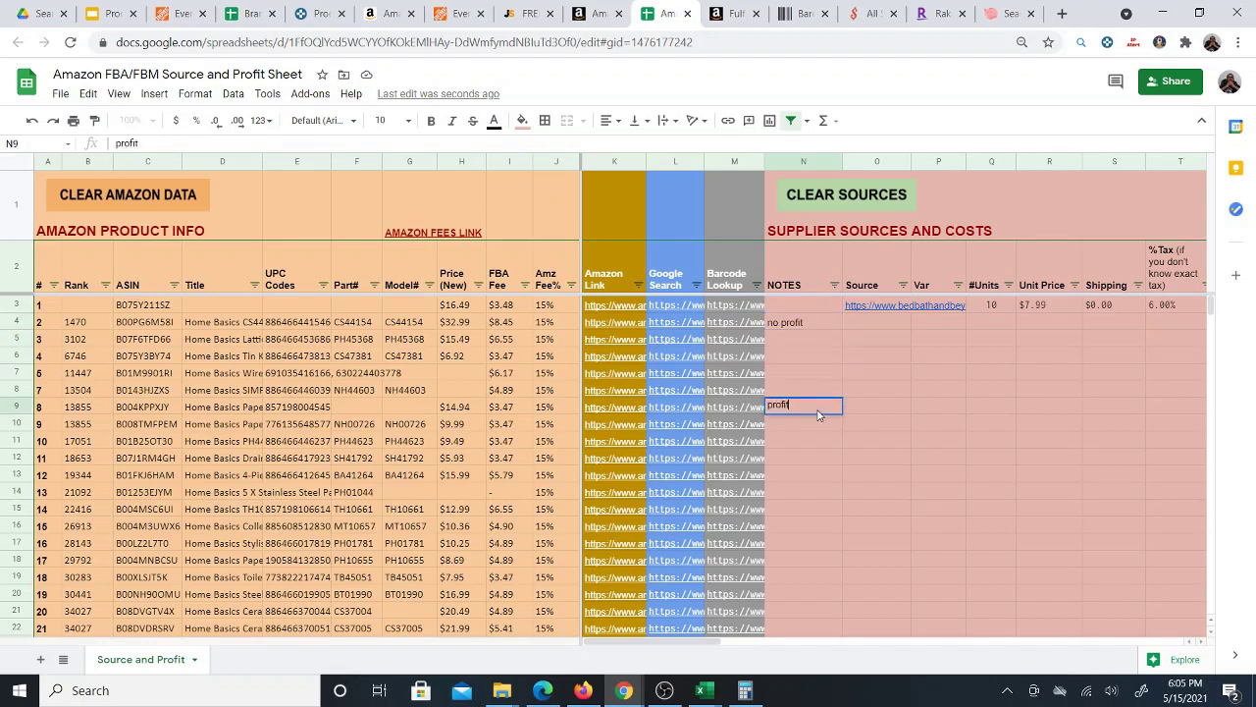
left_click(868, 412)
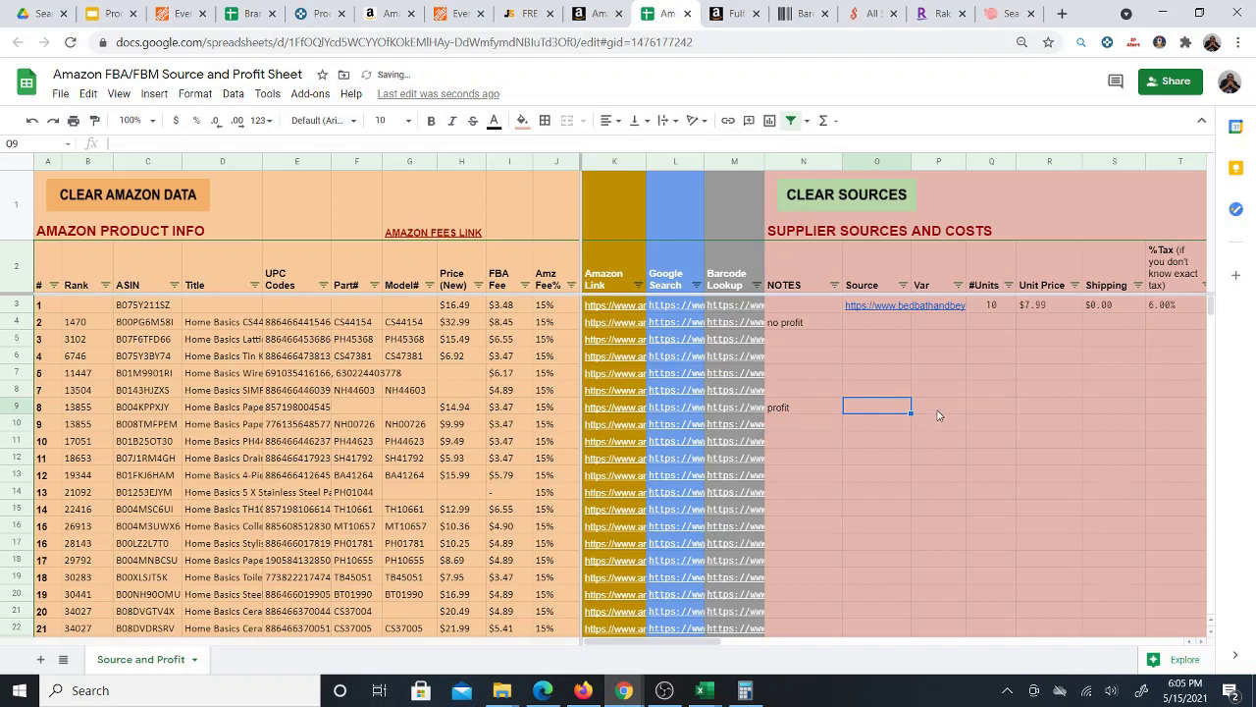
Examine the first product's supplier costs and its estimated FBA profit and ROI in row 3
left_click(1013, 421)
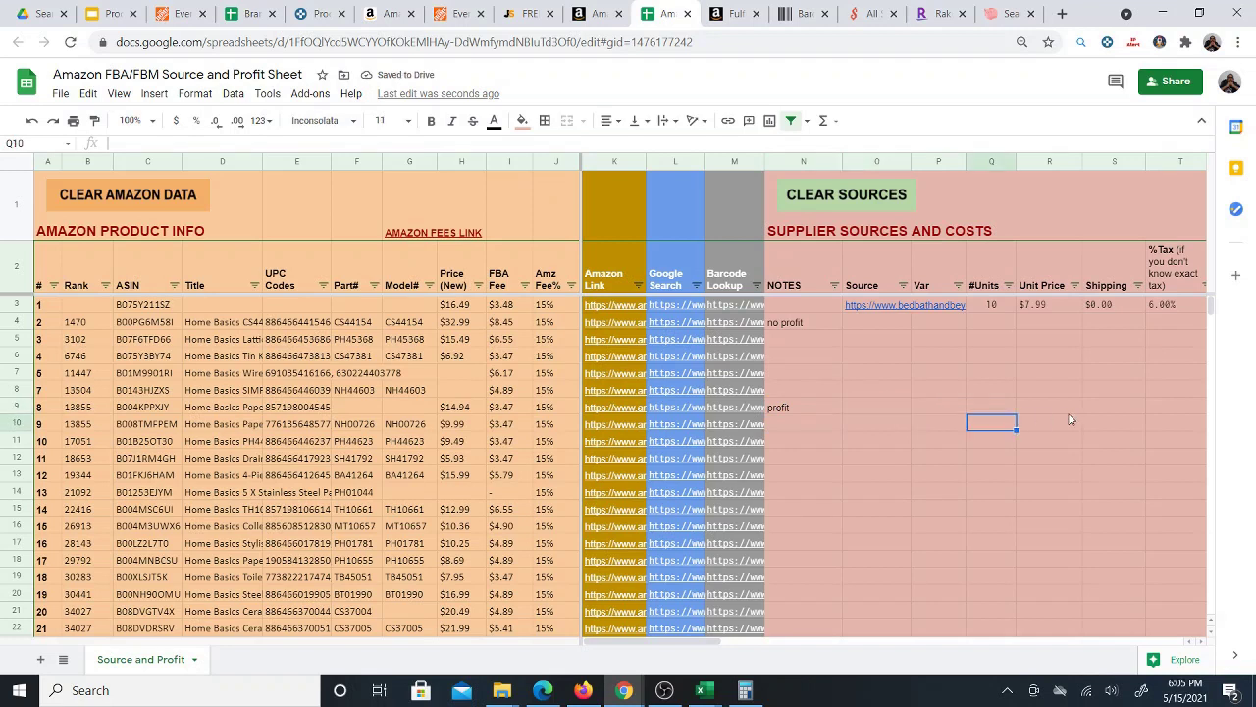
left_click(822, 407)
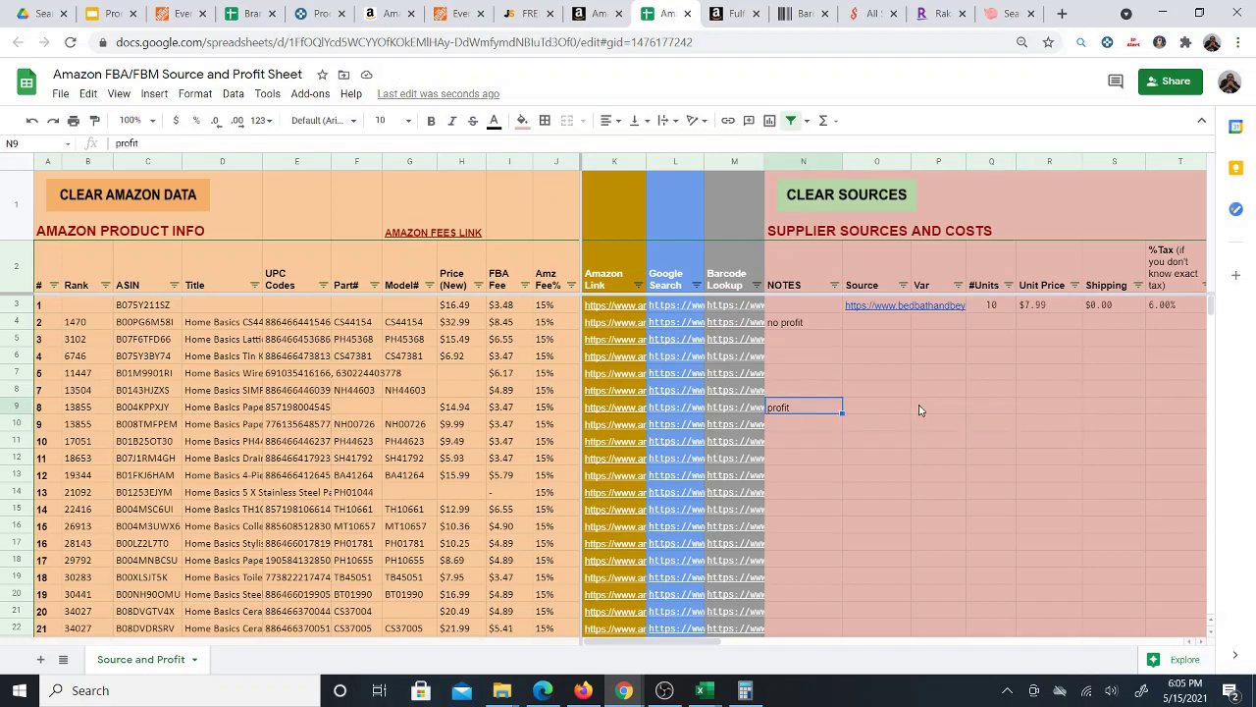
key("Right")
key("Right")
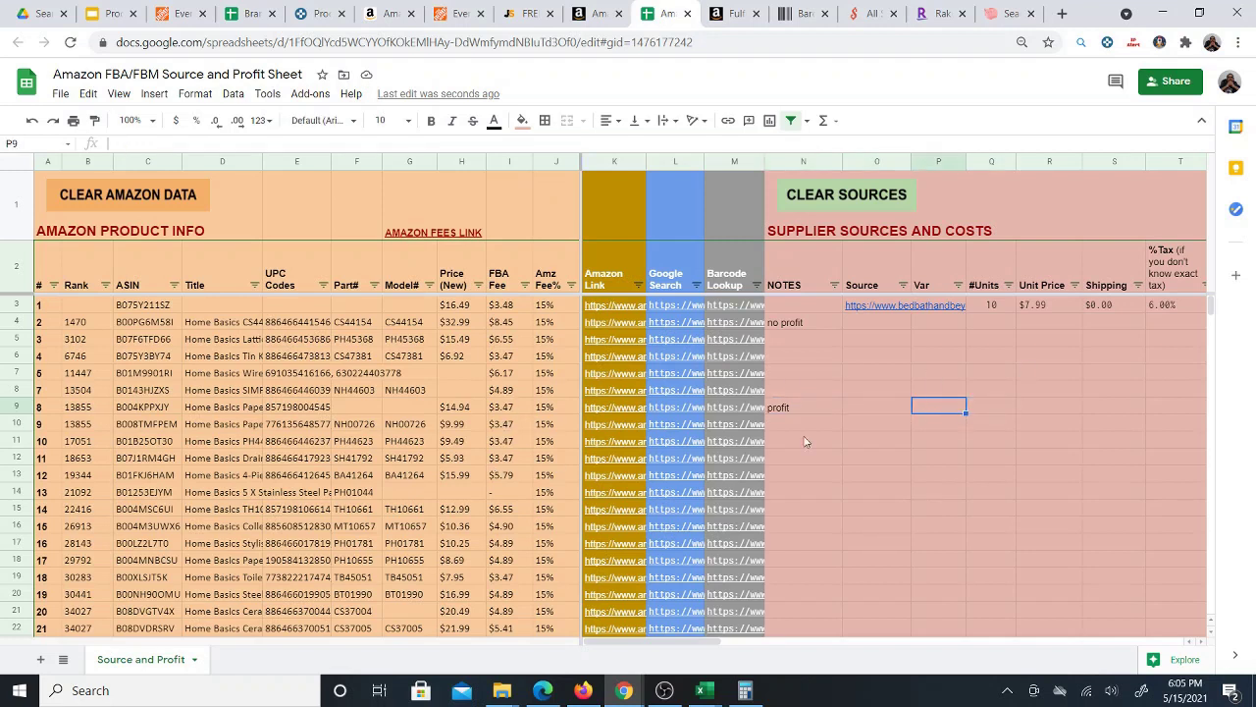
key("Right")
key("Up")
key("Up")
key("Up")
key("Up")
key("Up")
key("Up")
key("Up")
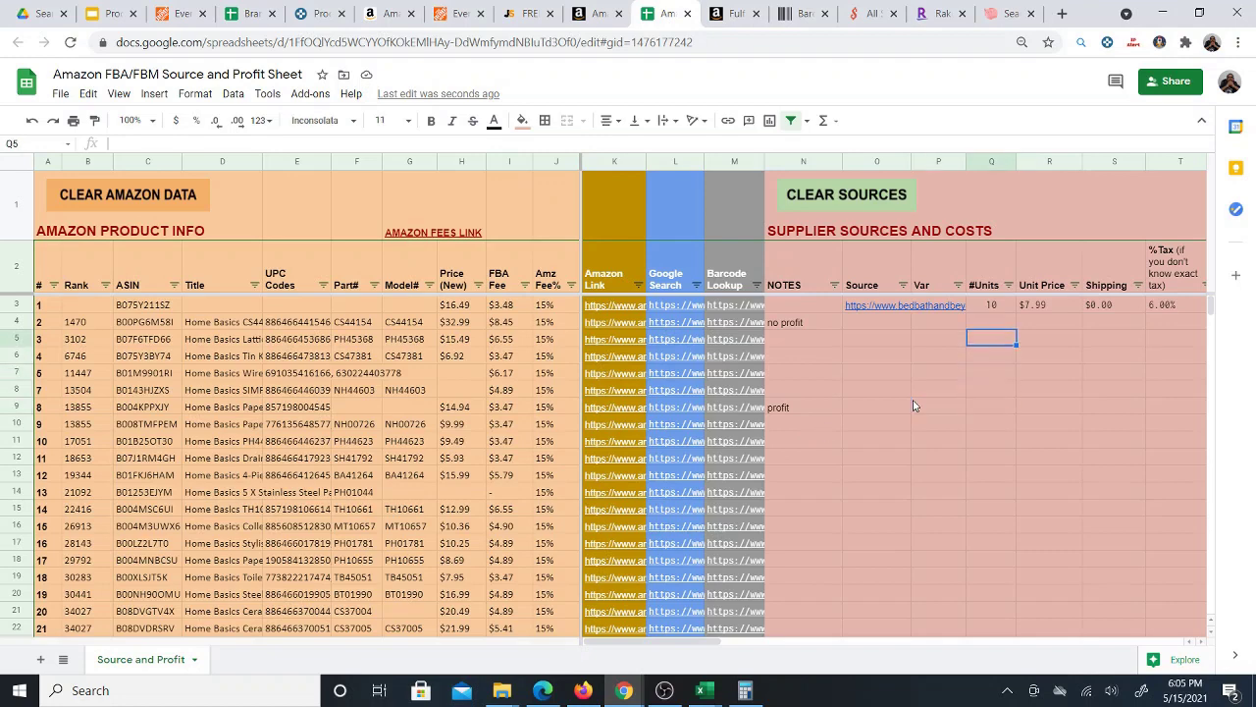
key("Right")
key("Down")
key("Right")
key("Right")
key("Right")
key("Right")
key("Right")
key("Right")
key("Right")
key("Right")
key("Right")
key("Right")
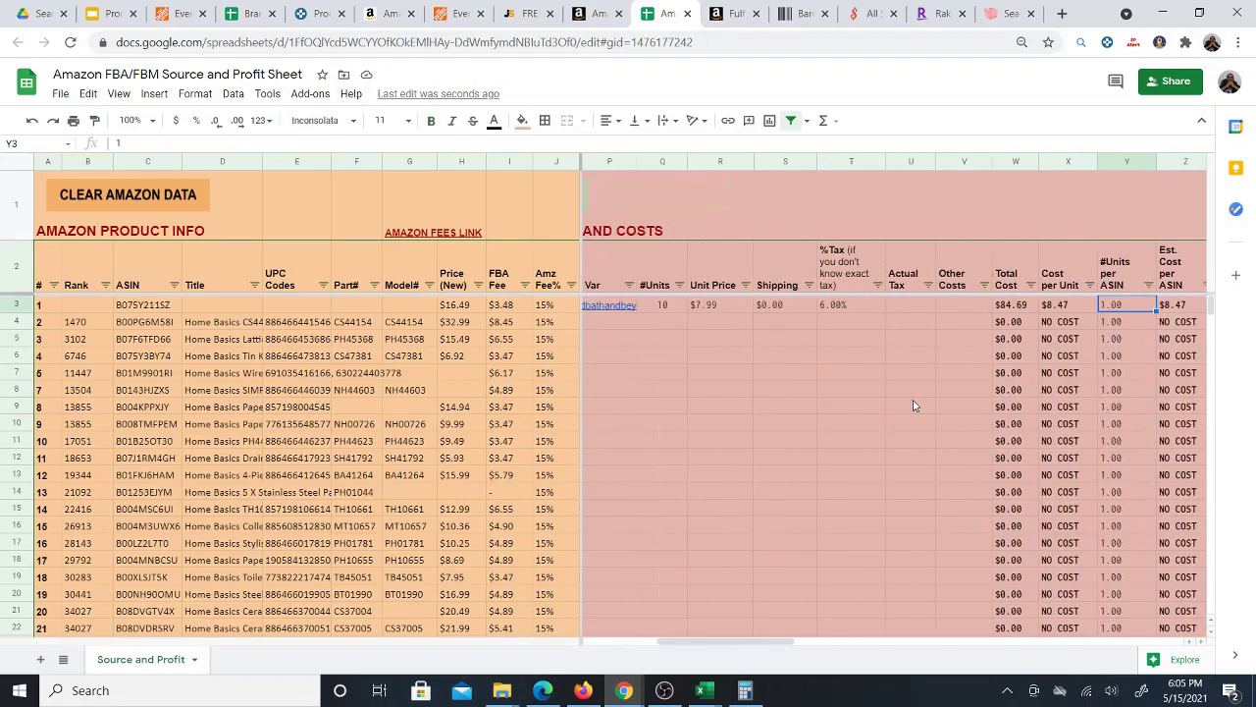
key("Right")
key("Right")
key("Left")
key("Left")
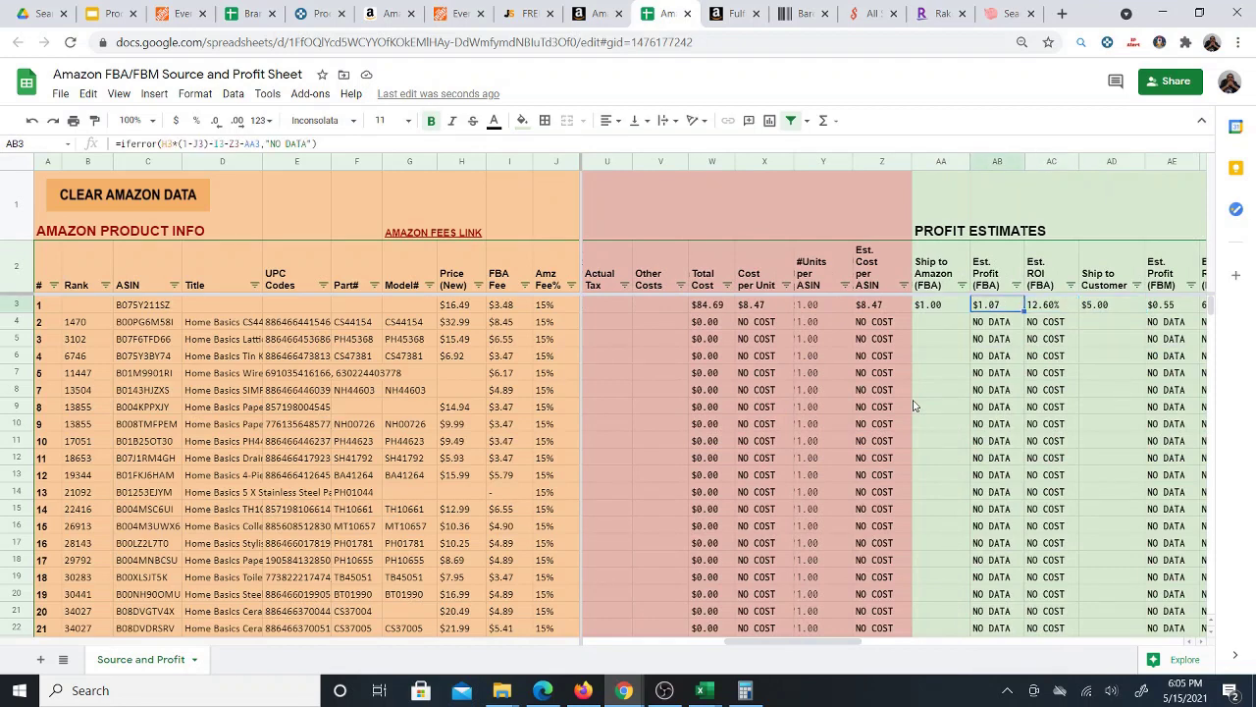
key("Right")
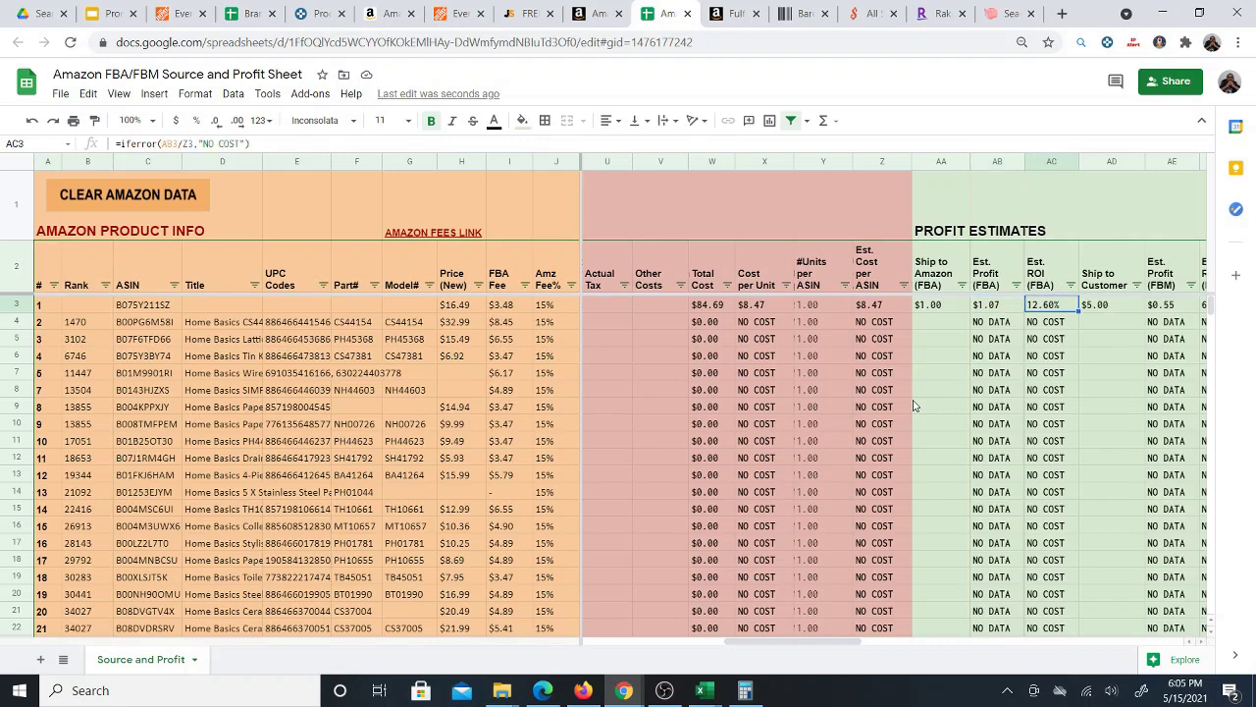
Set the first product's Ship to Amazon (FBA) cost in cell AA3 to $0.50
key("Left")
key("Left")
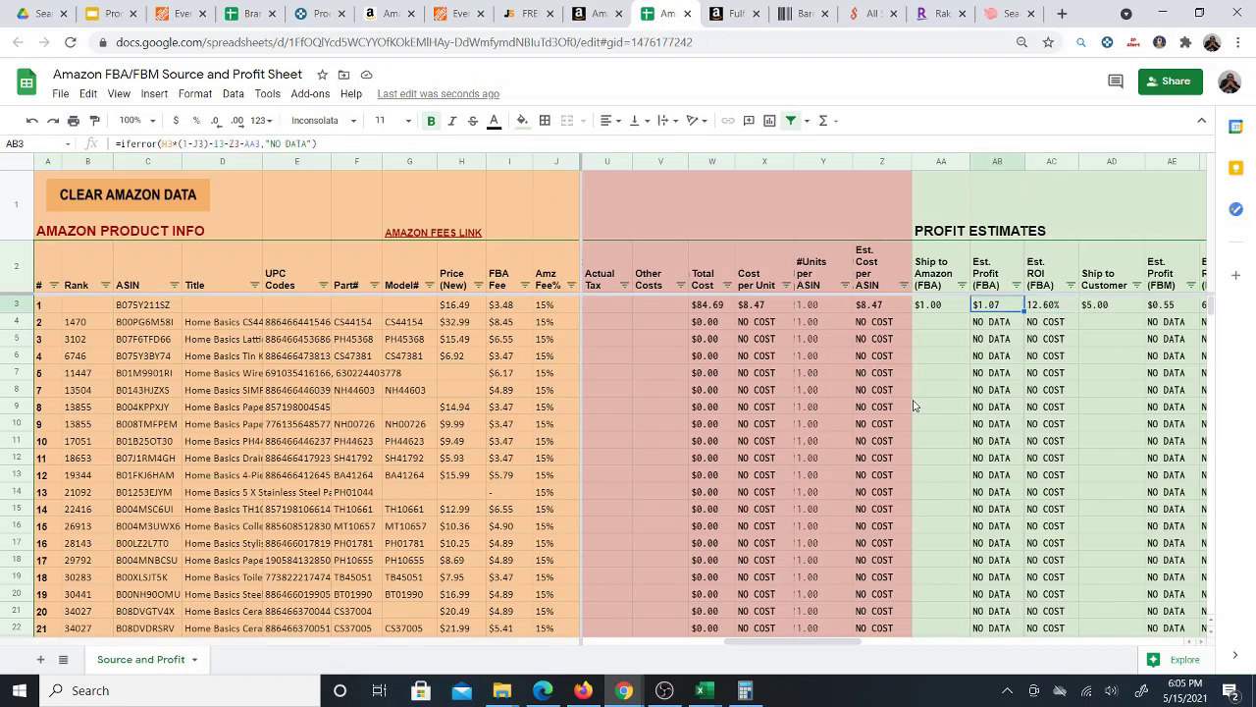
type("-")
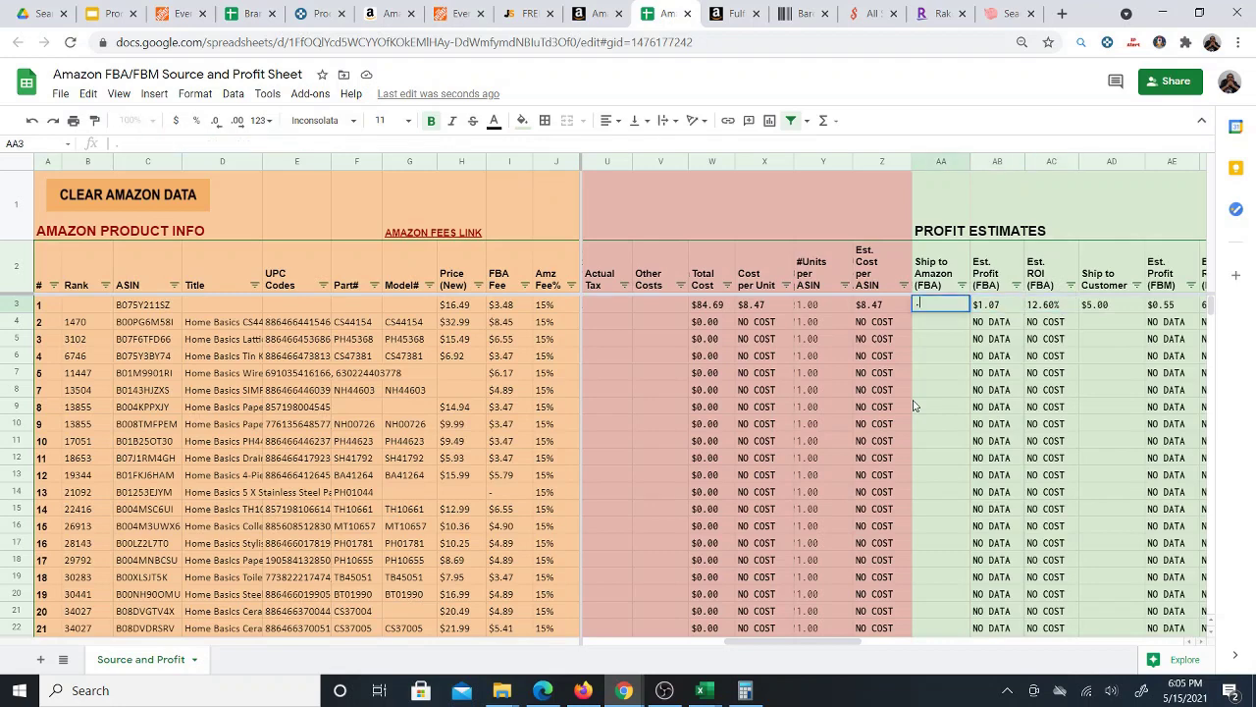
type("50")
key("Return")
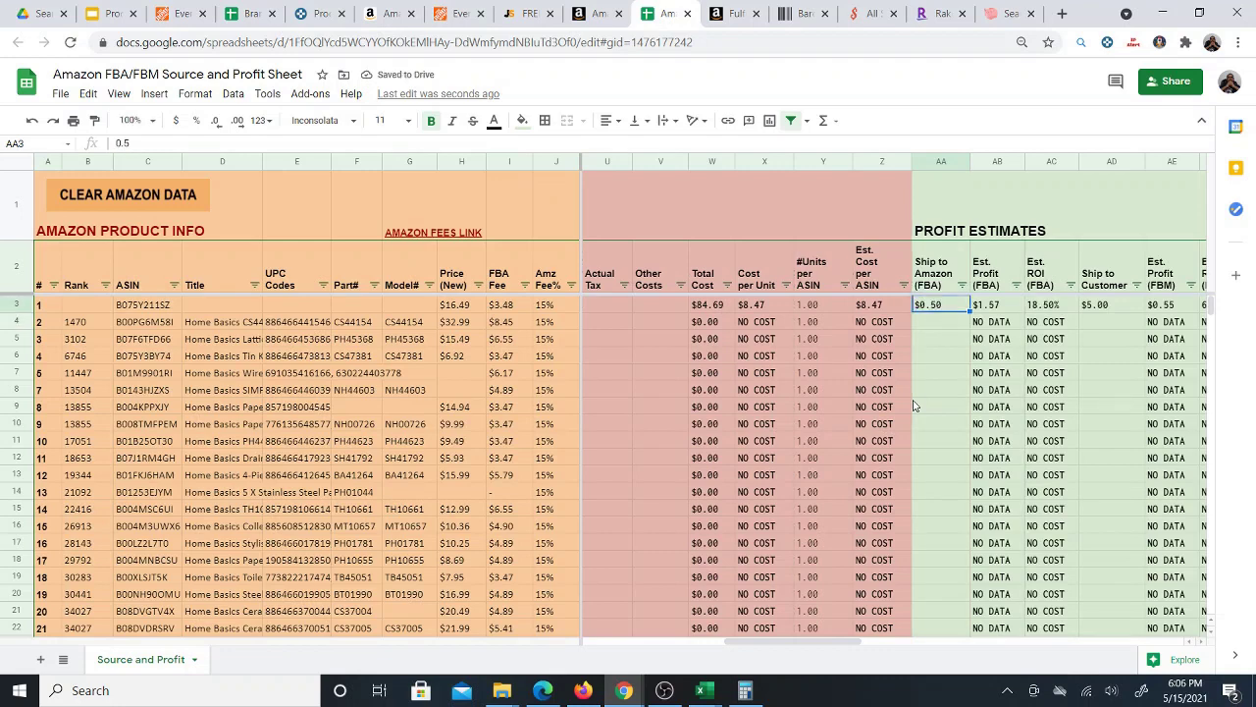
Review row 3's FBA ROI and Ship to Customer estimates, and return across the cost columns to Notes cell N5
key("Right")
key("Right")
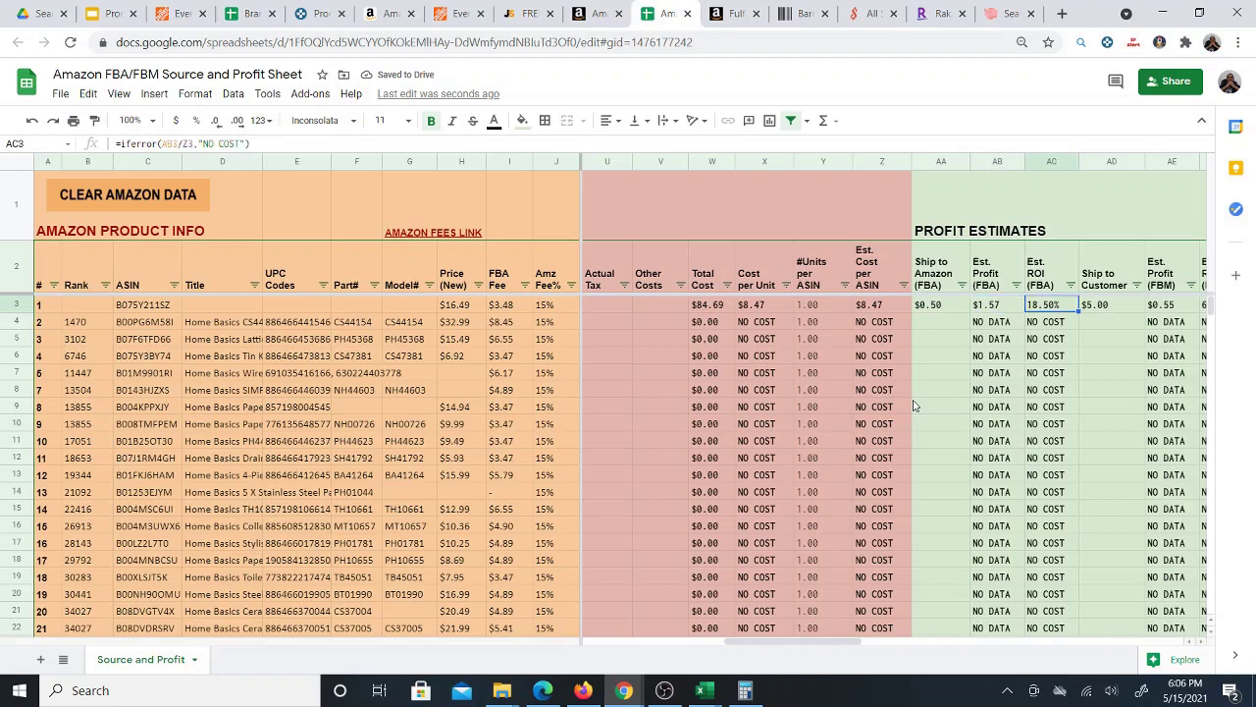
key("Right")
key("Right")
key("Left")
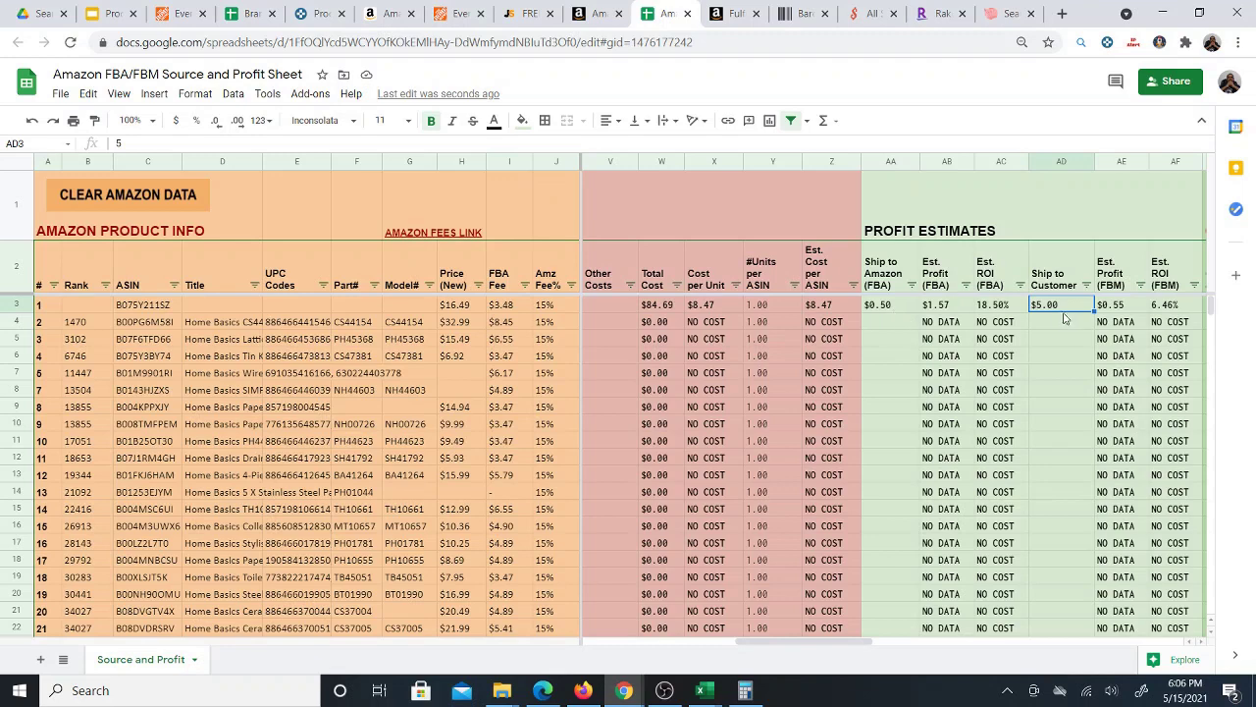
left_click(894, 324)
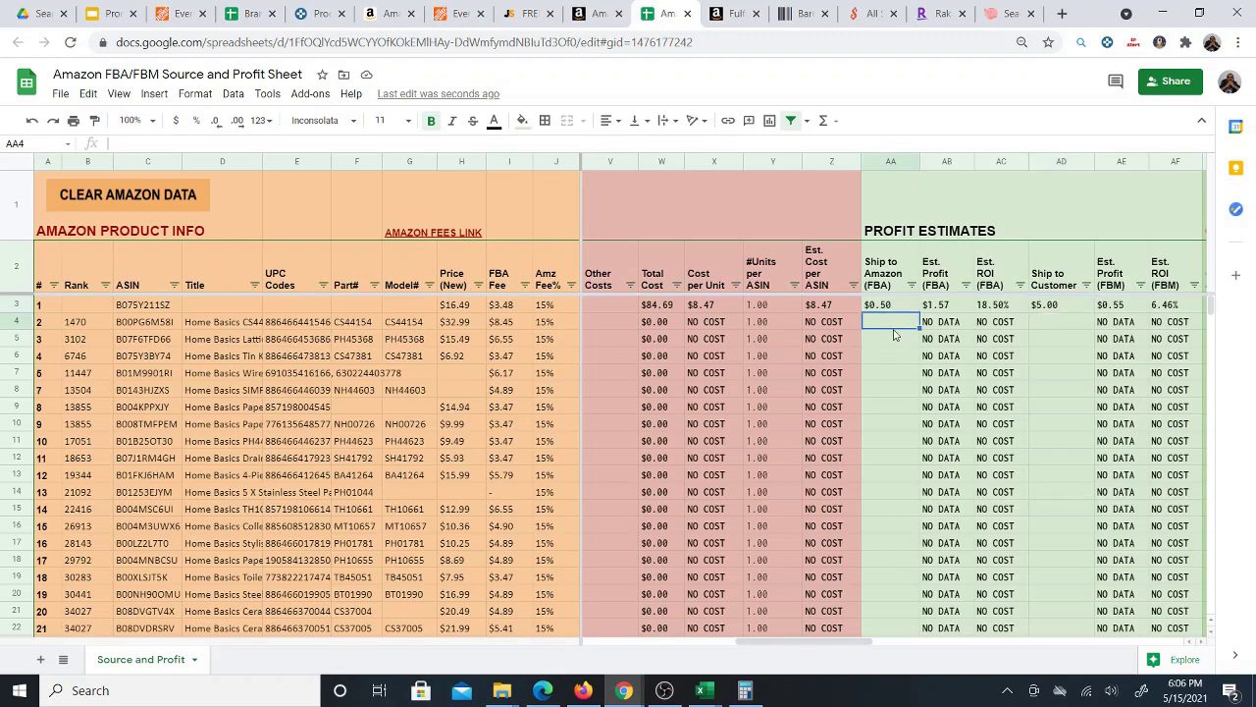
left_click(616, 322)
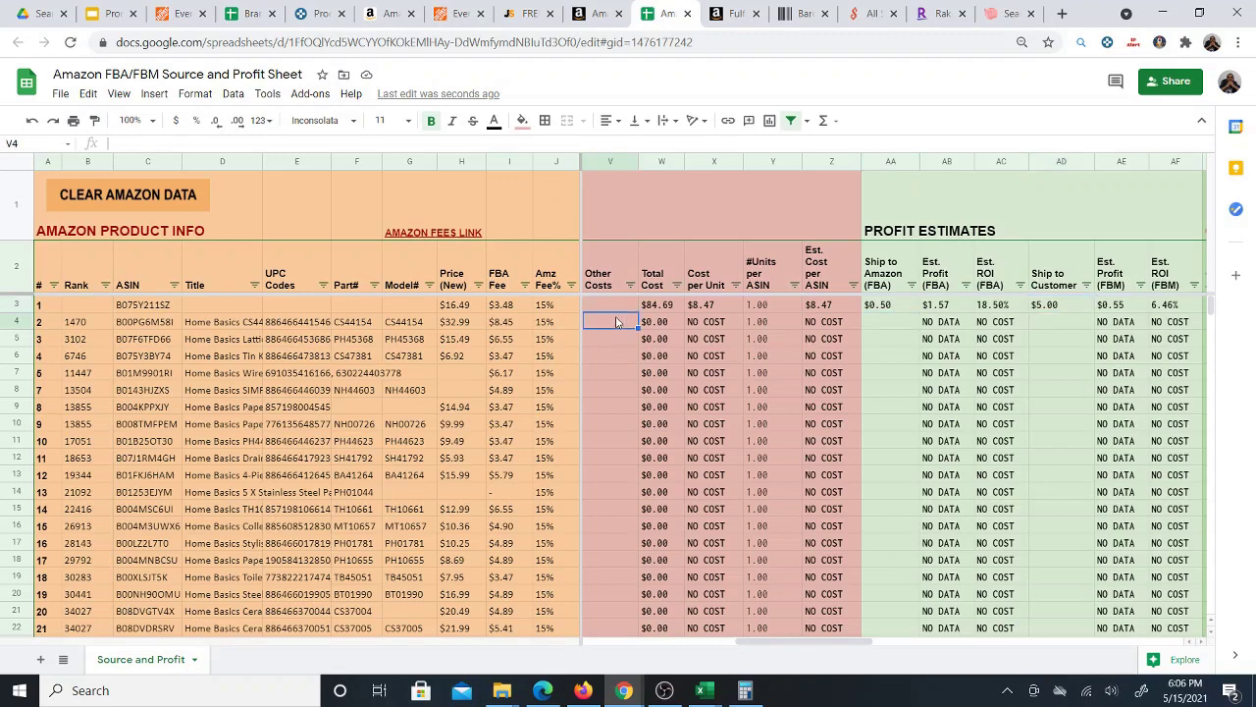
key("Left")
key("Left")
key("Left")
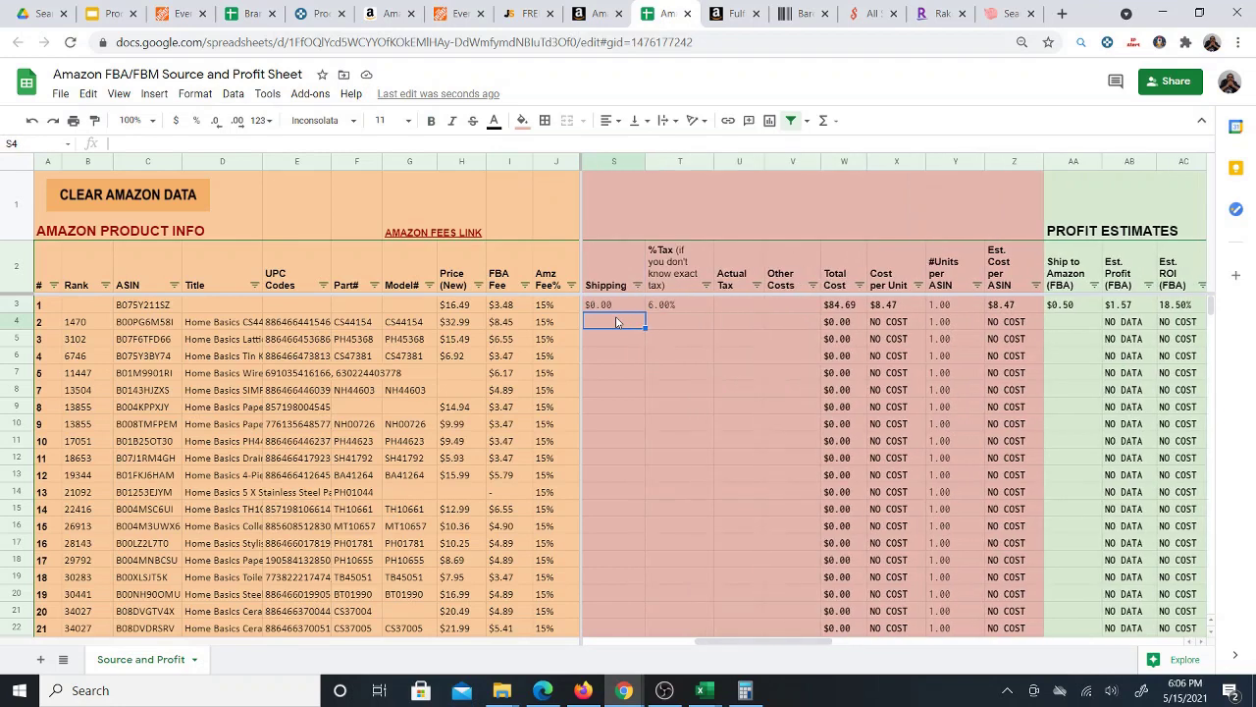
key("Left")
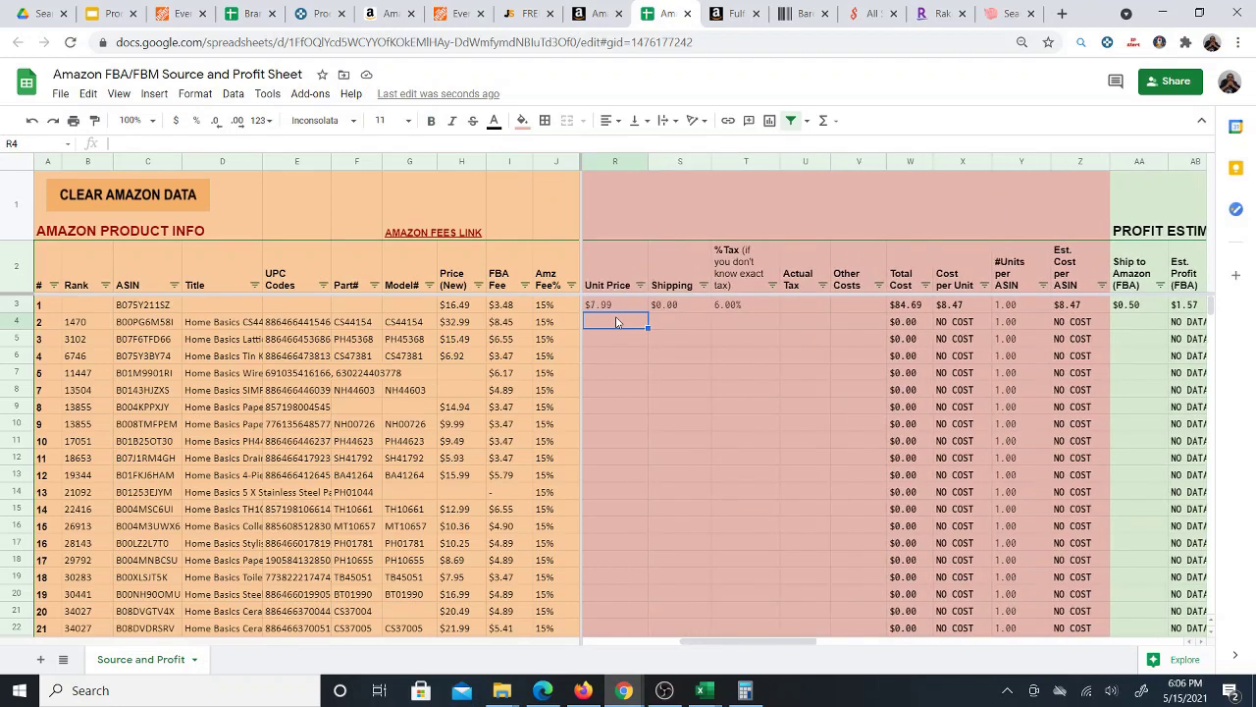
key("Left")
key("Left")
key("Left")
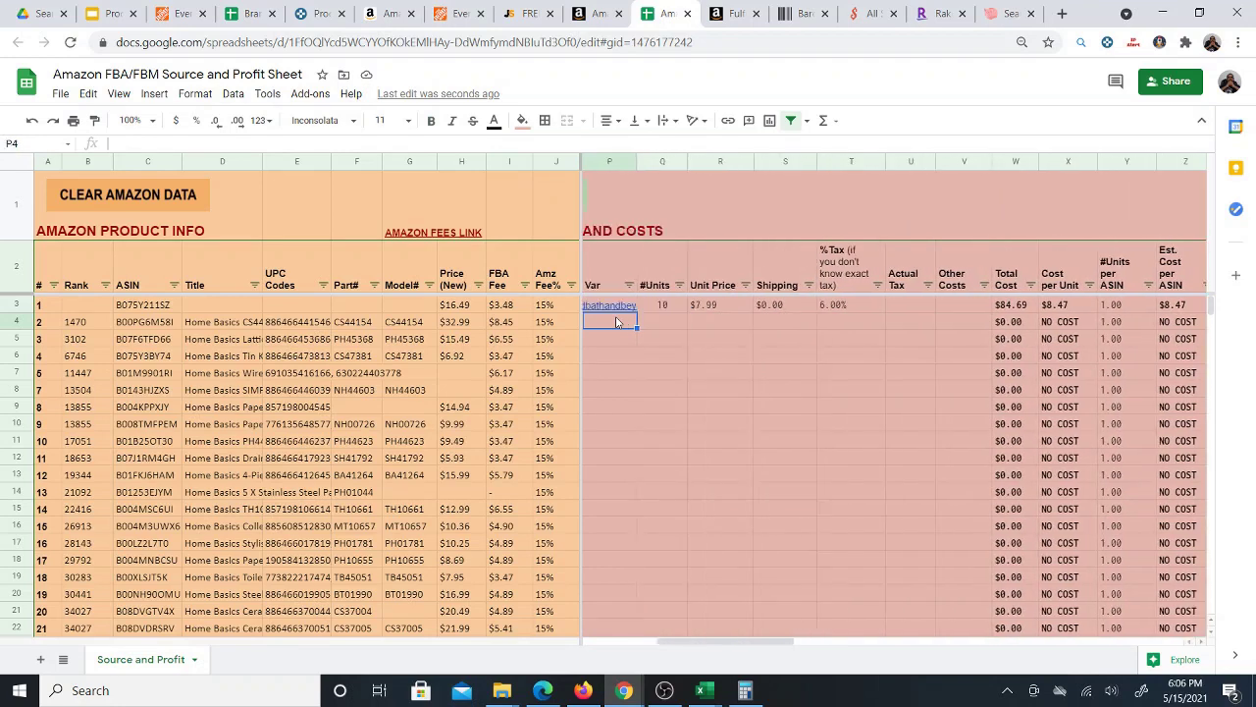
key("Left")
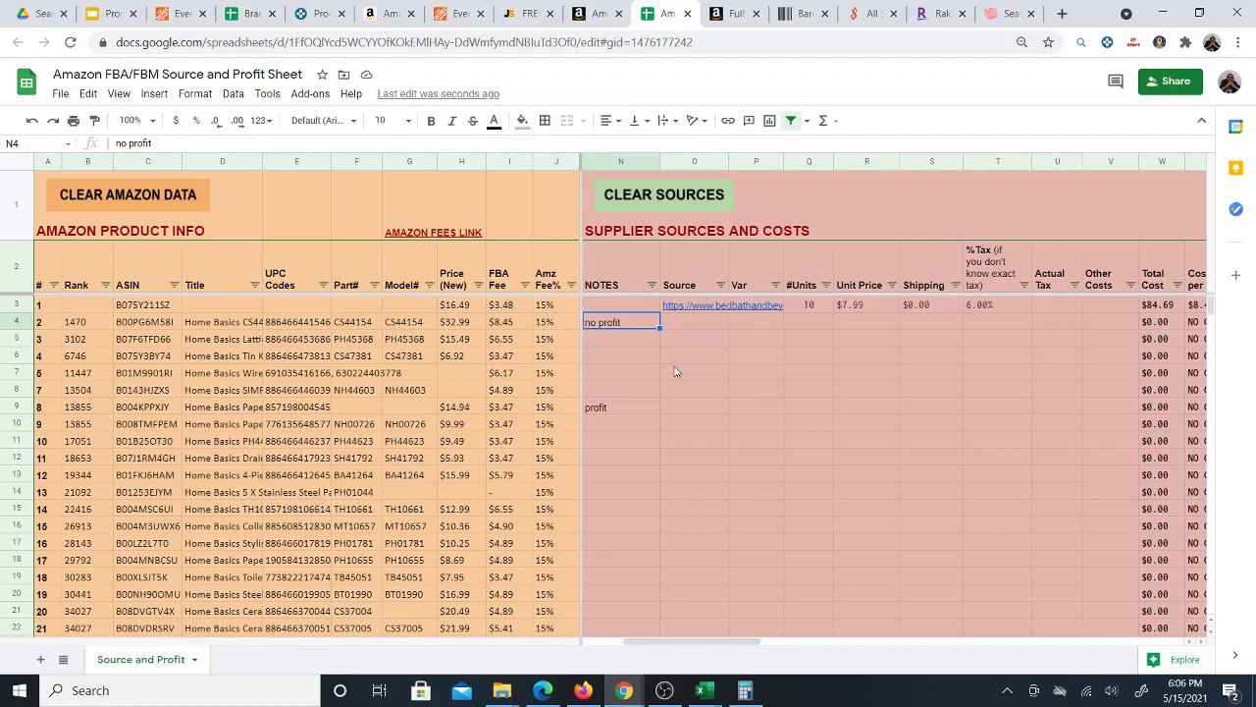
left_click(630, 344)
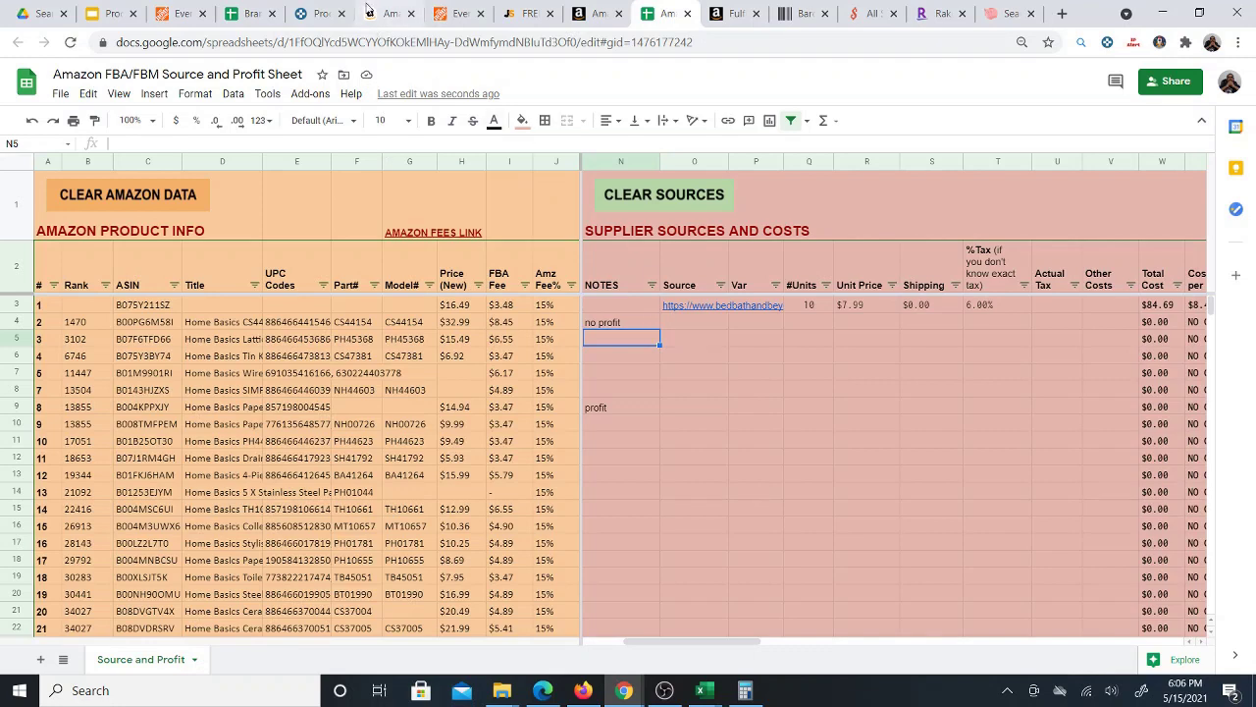
Revisit the Keepa Product Finder results, and check the Barcode Lookup page linked for the wire food wrap organizer in row 7
left_click(312, 13)
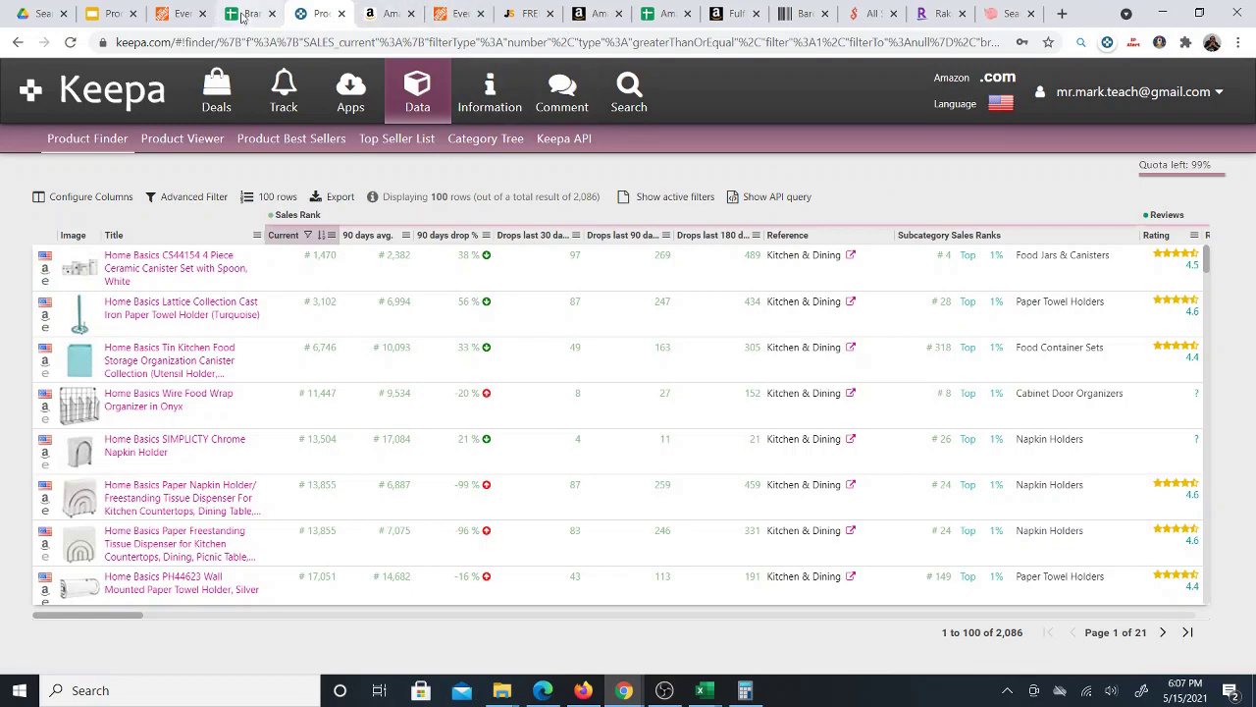
left_click(666, 14)
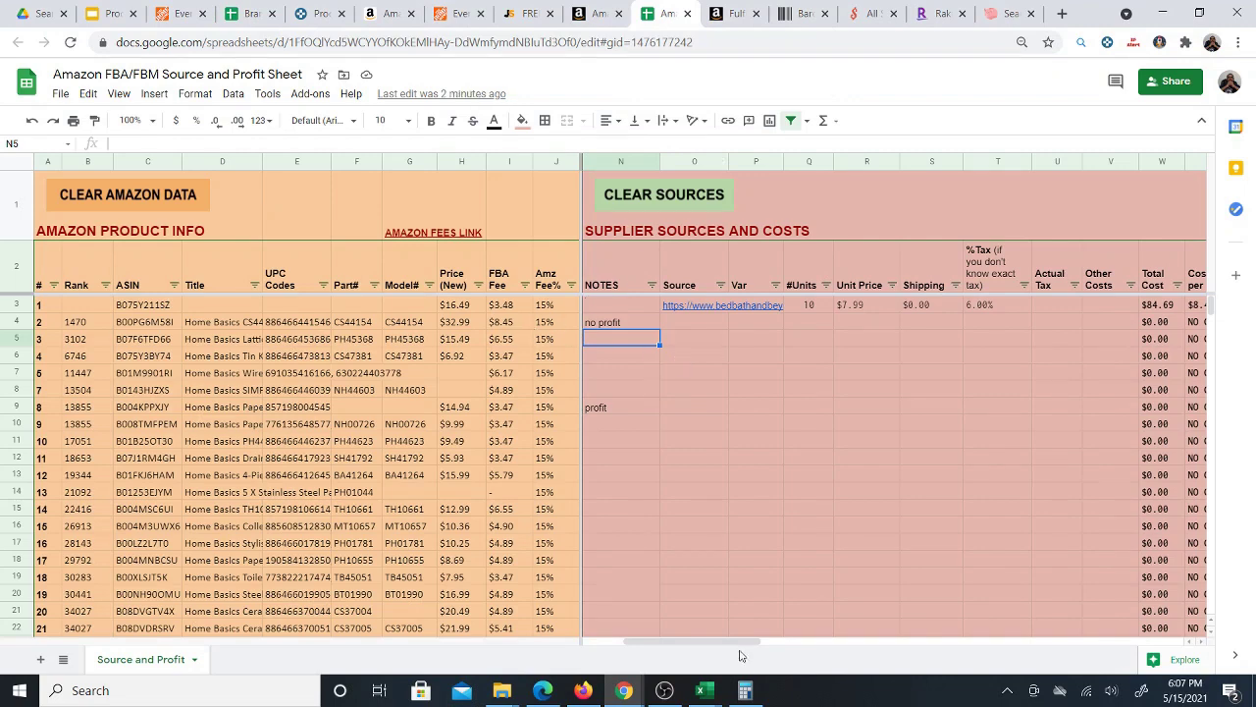
left_click_drag(738, 646, 682, 648)
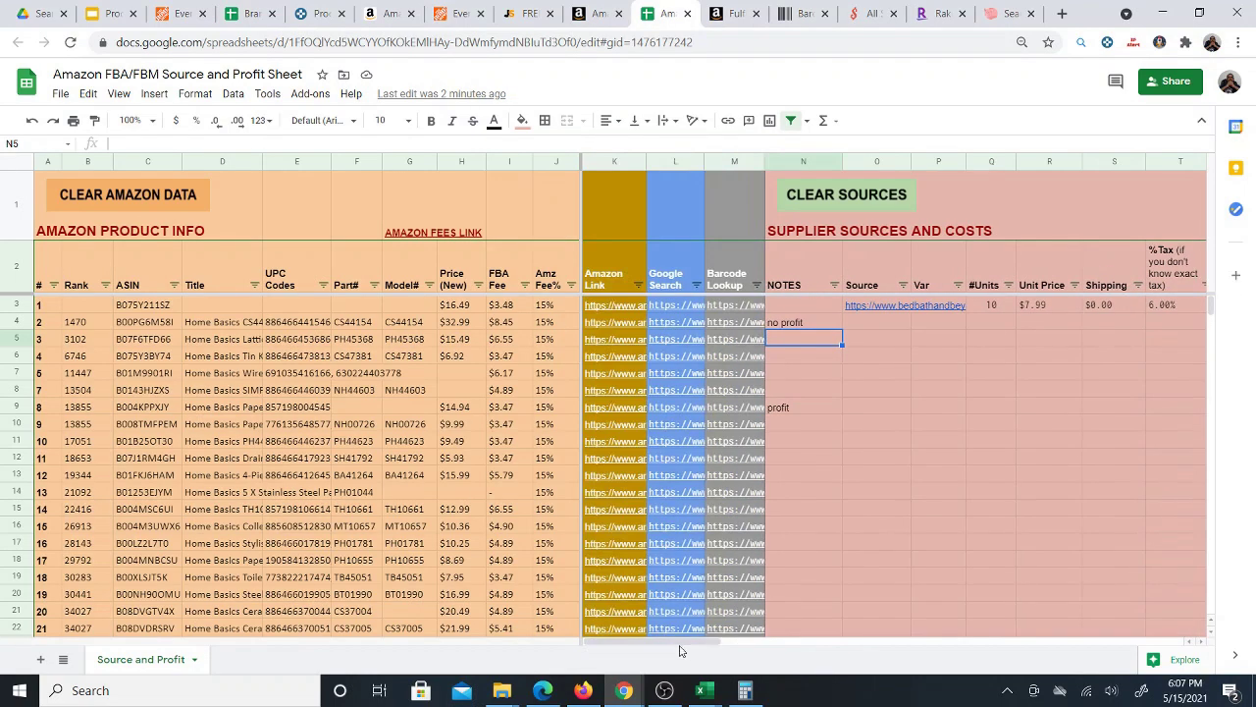
left_click(737, 374)
left_click(771, 397)
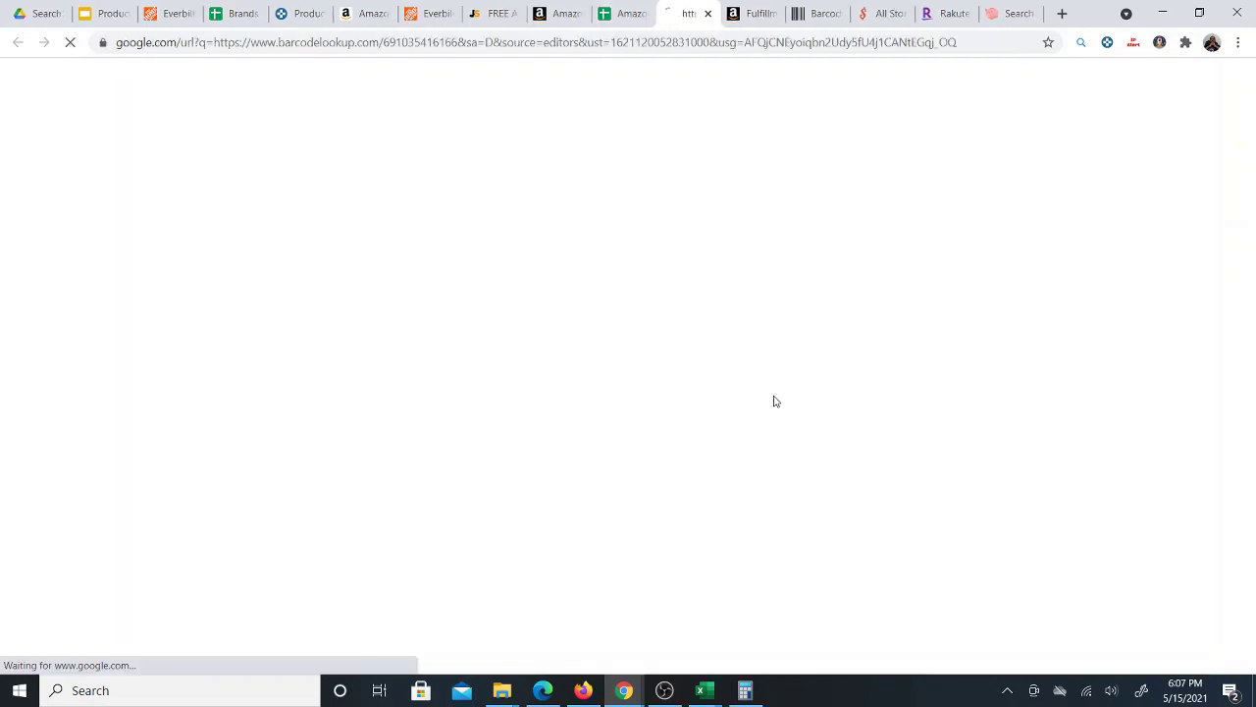
key("ctrl+Page_Up")
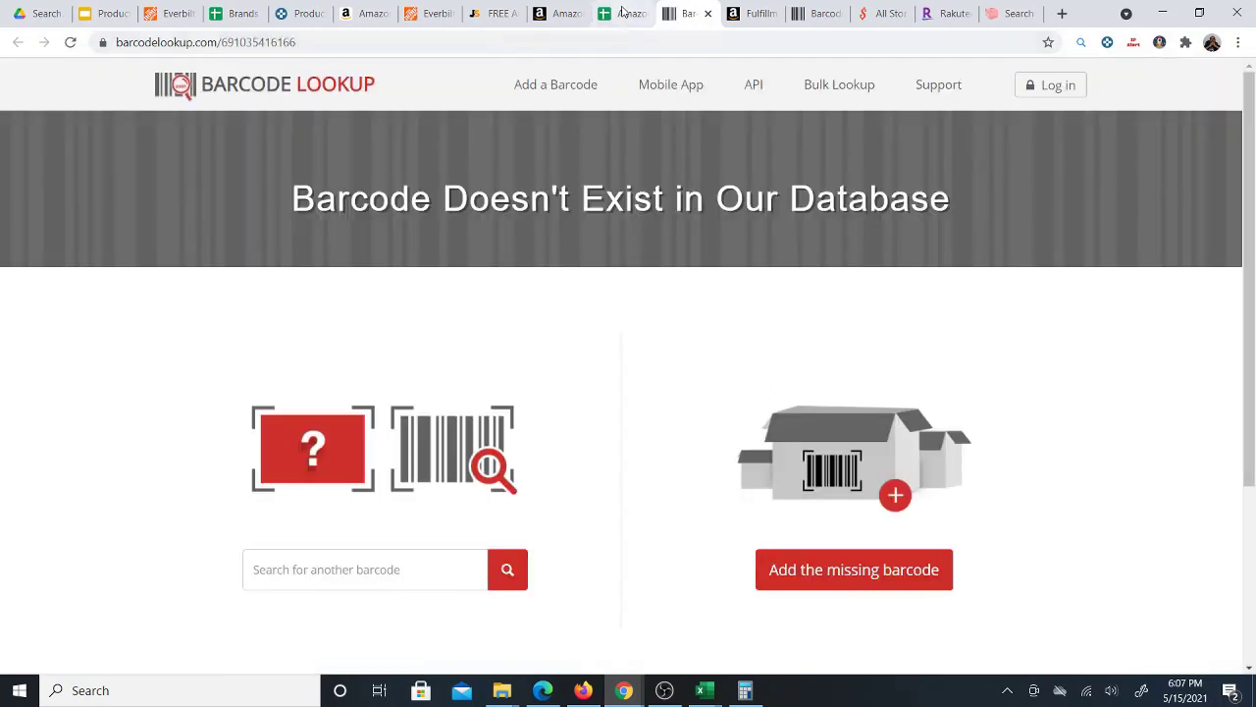
Check the online stores on the row 4 canister set's Barcode Lookup page and inspect its zulily link
left_click(750, 323)
left_click(772, 345)
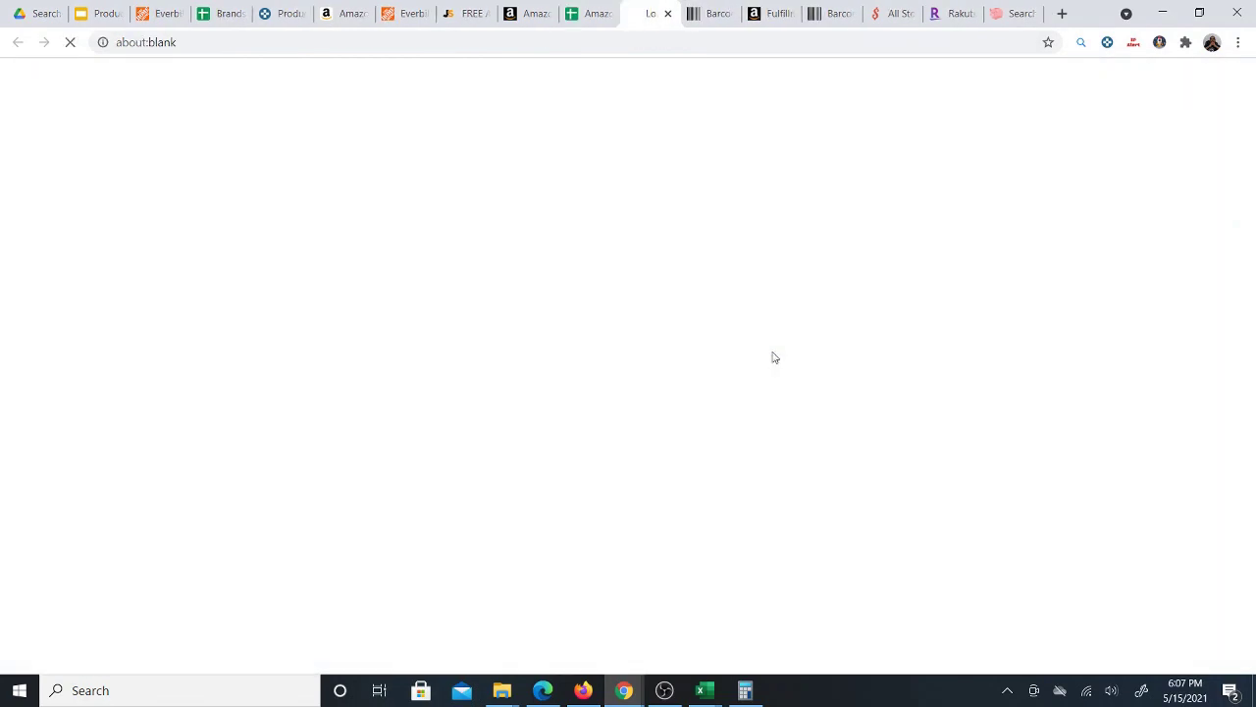
scroll(824, 479, "down", 7)
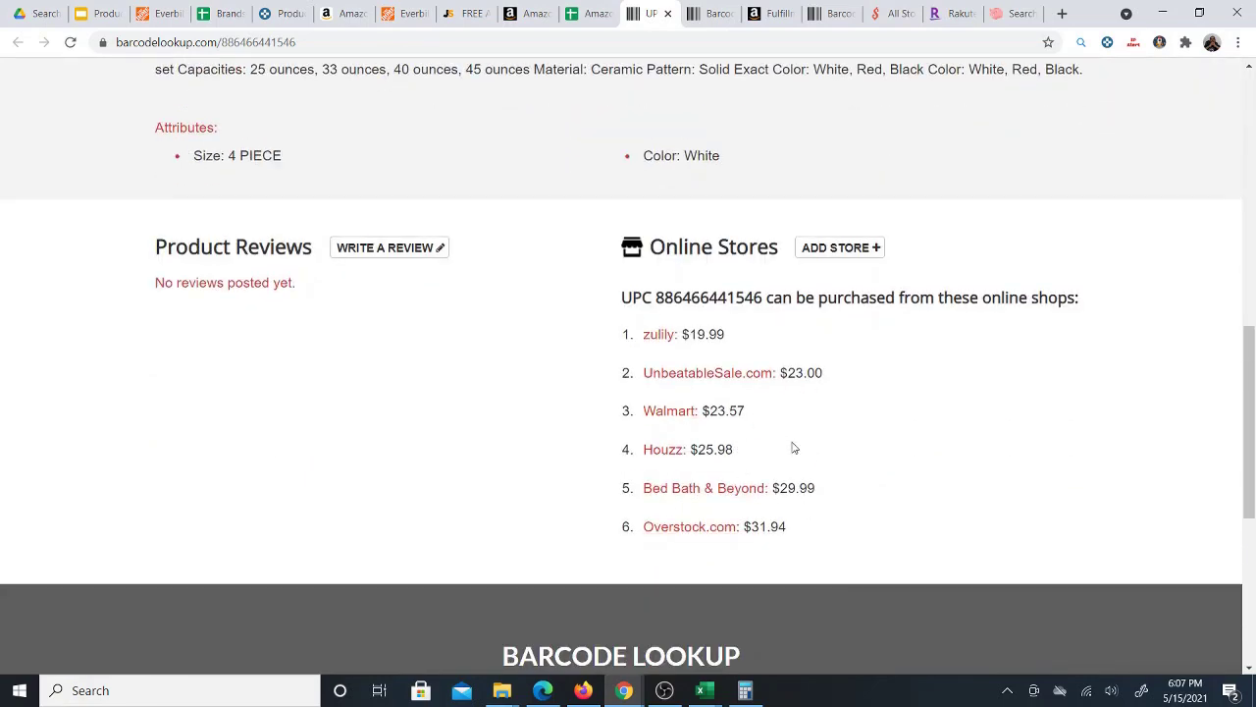
left_click(661, 335)
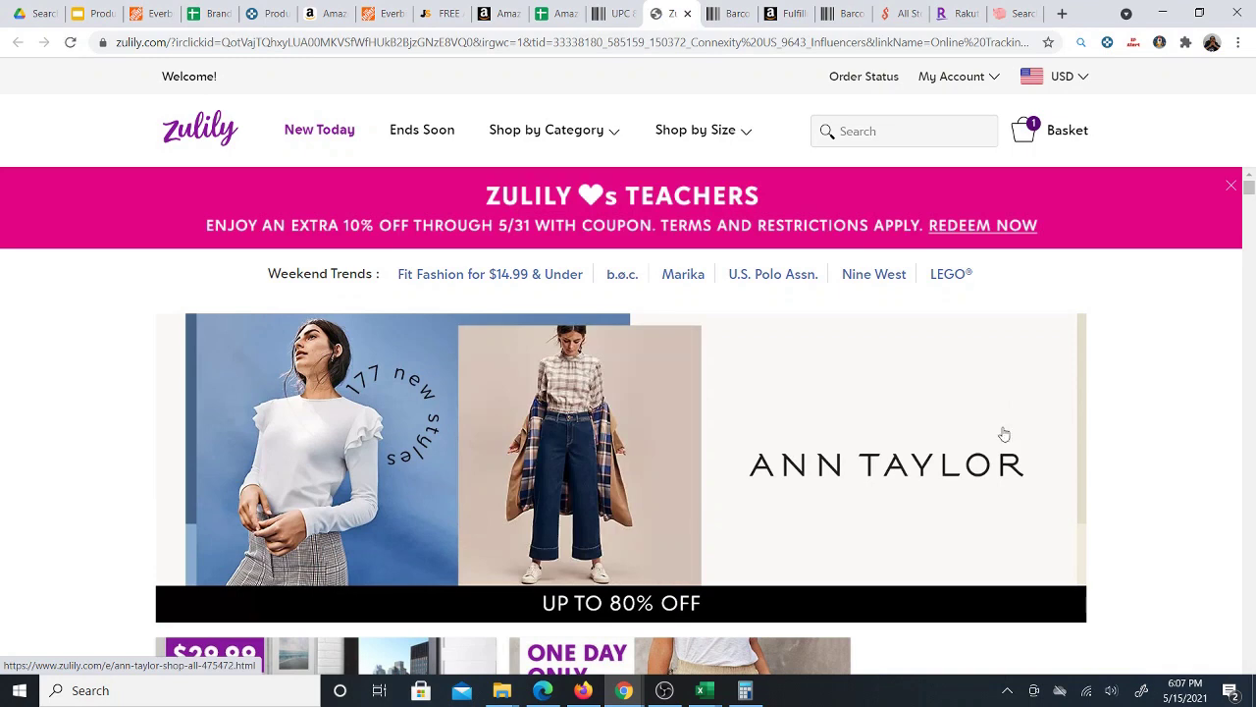
scroll(1011, 432, "down", 5)
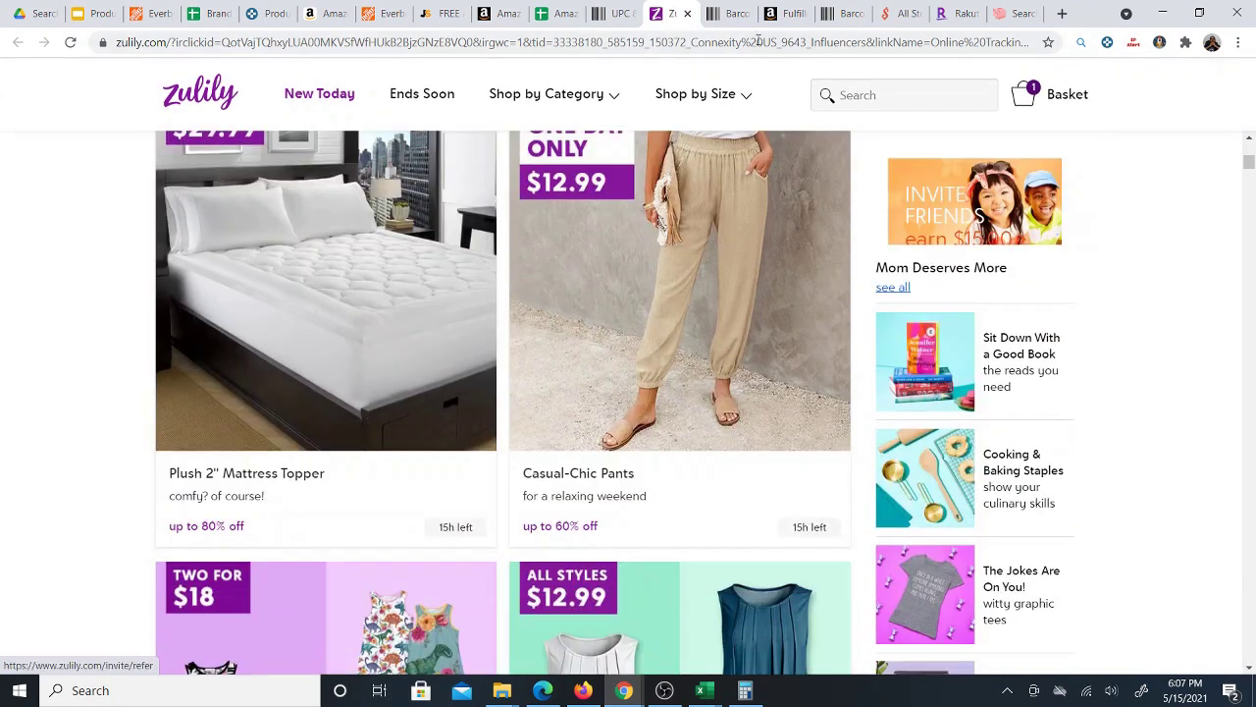
left_click(689, 20)
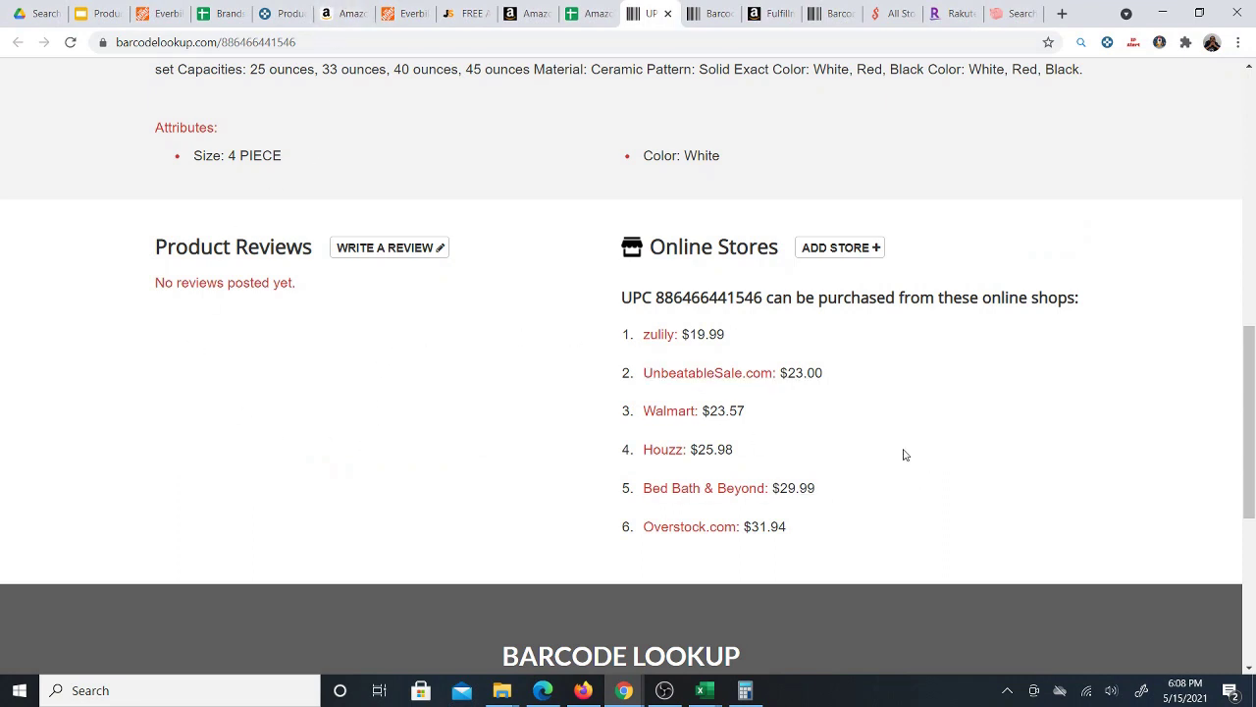
Return to the Source cell O4 in the profit sheet and revisit the Keepa Product Finder results
left_click(585, 18)
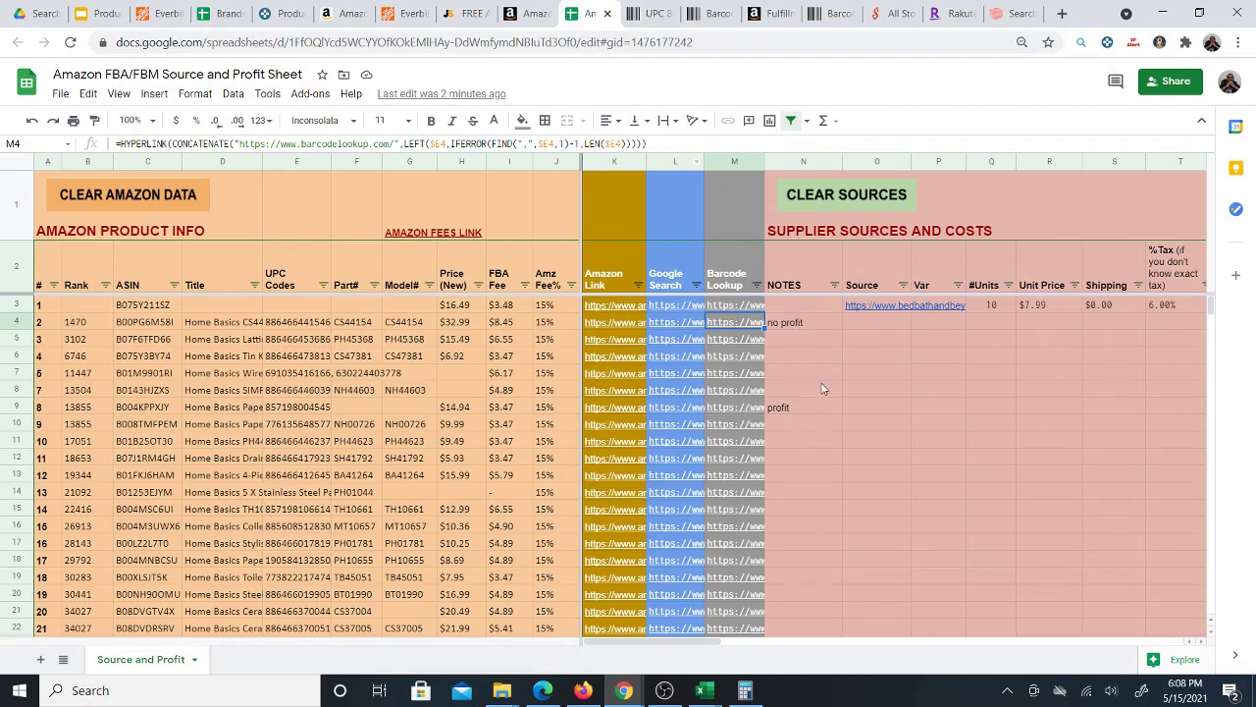
left_click(857, 328)
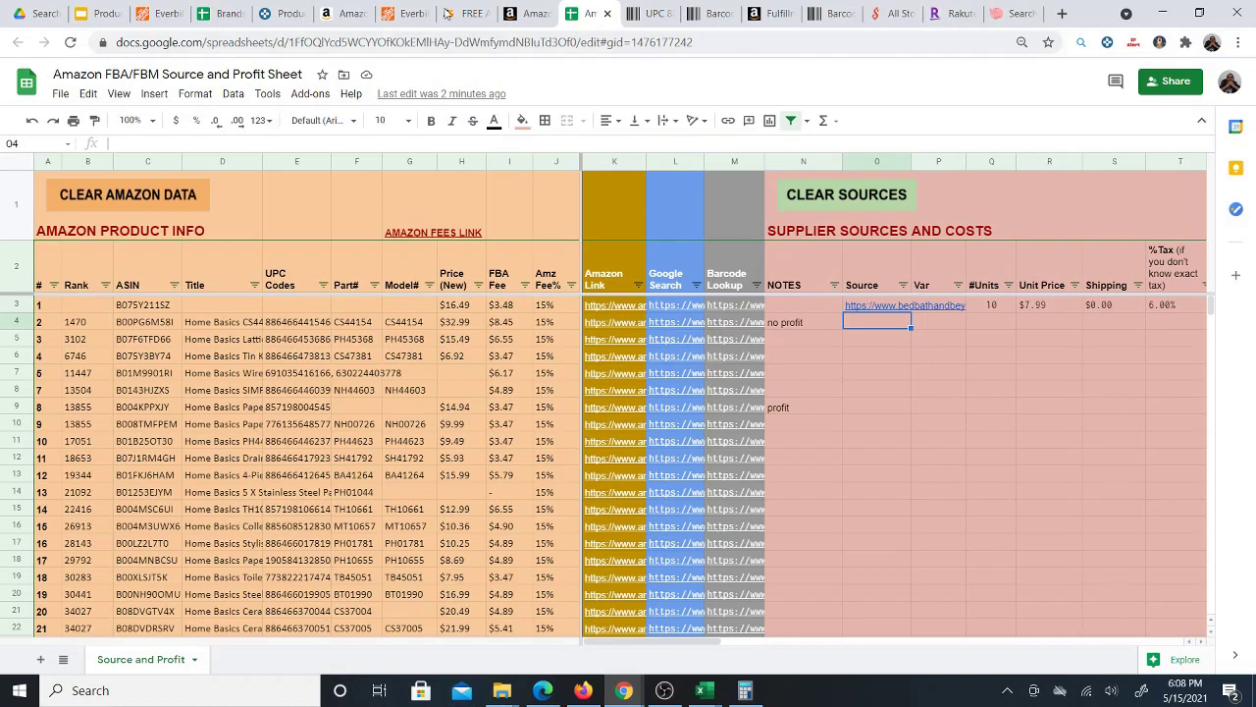
left_click(283, 14)
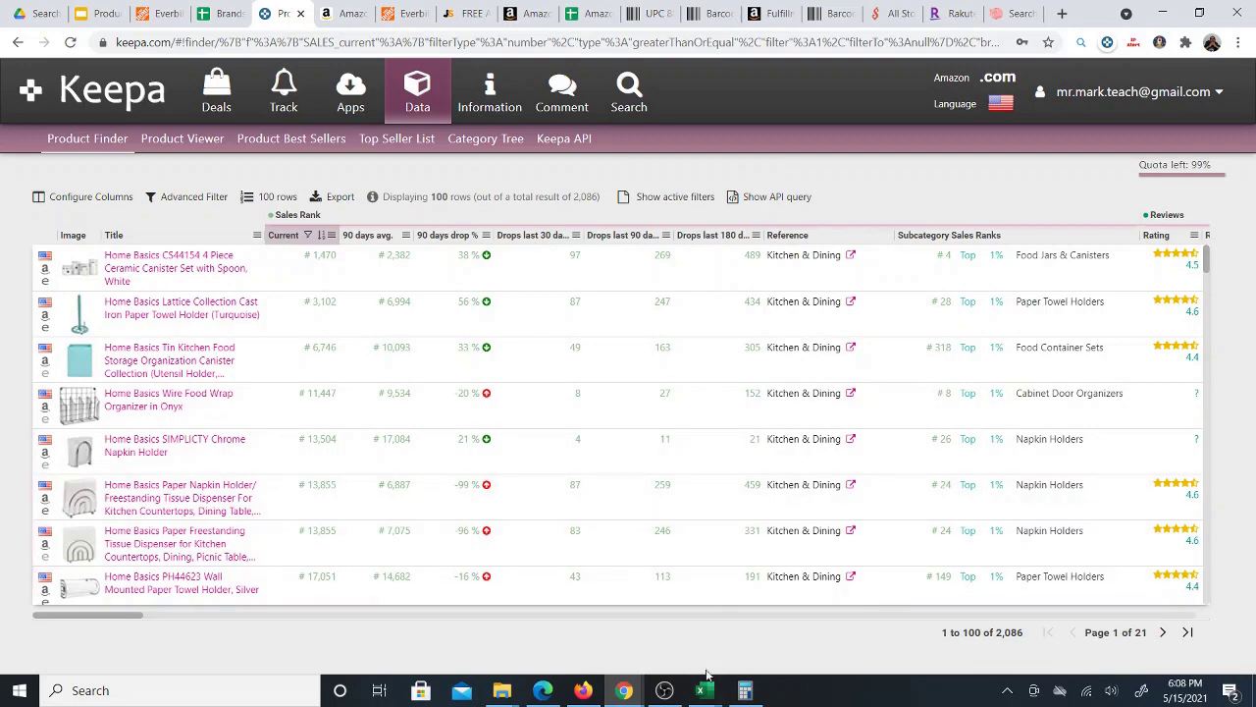
Switch to Excel, go from the Keepa filter workbook to Book2, and select the ASIN through Price (New) data from cell O2 down
mouse_move(702, 689)
left_click(648, 625)
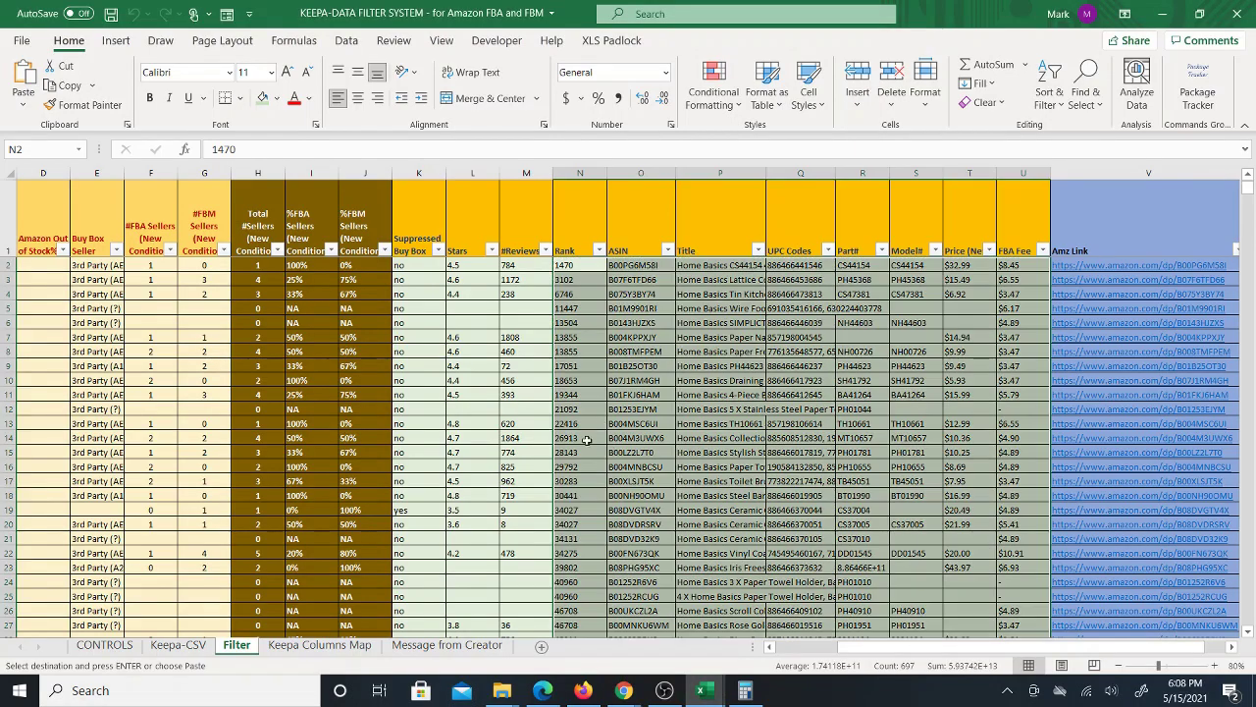
left_click(89, 646)
left_click(648, 341)
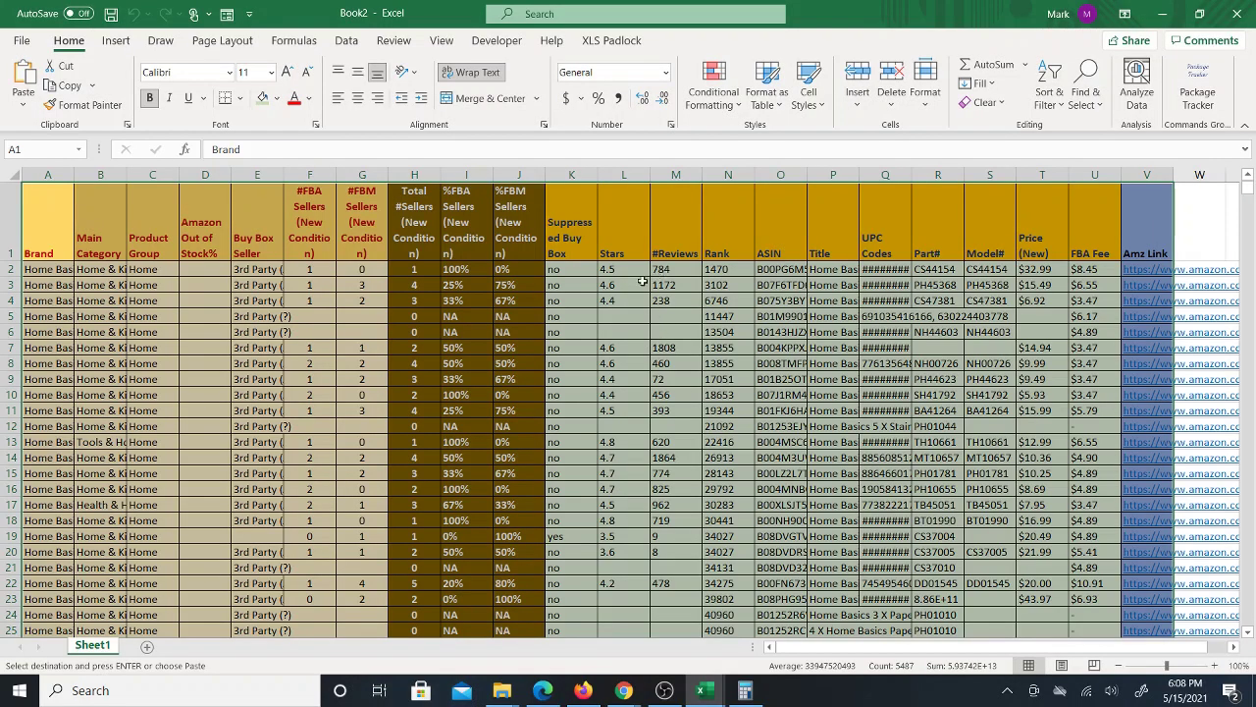
left_click_drag(797, 273, 1029, 505)
scroll(1030, 505, "up", 8)
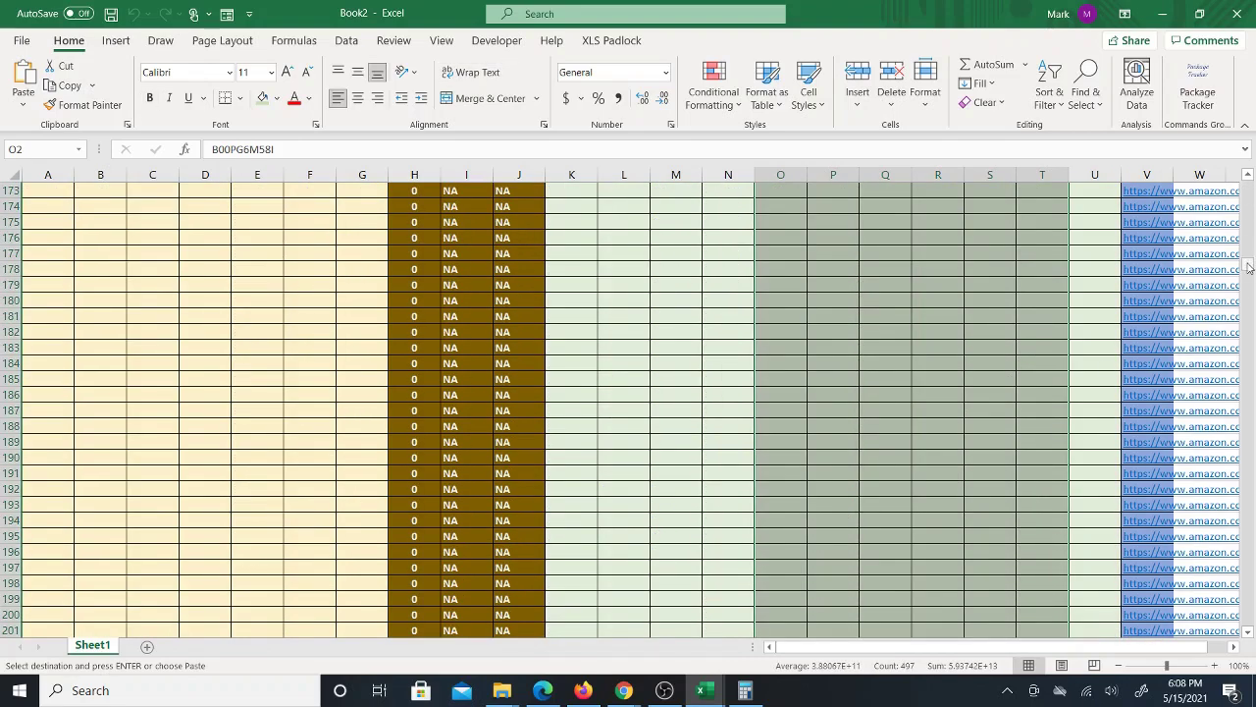
left_click_drag(1248, 265, 1248, 184)
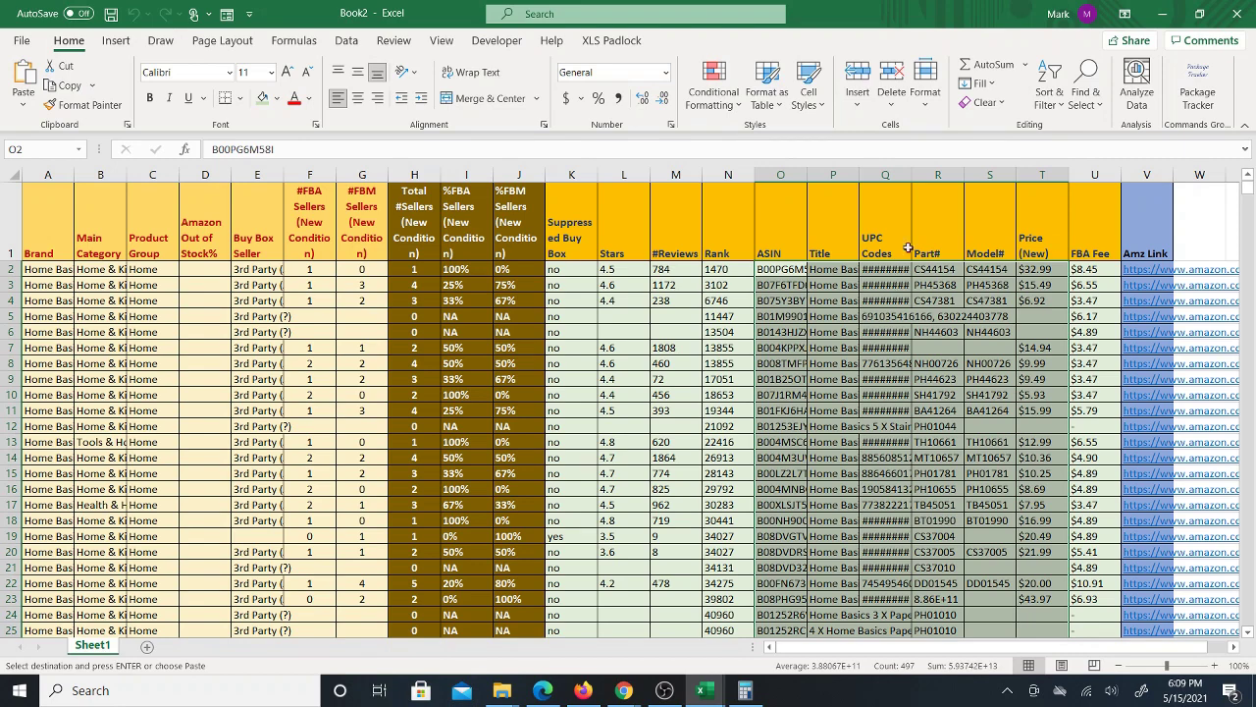
Widen the UPC Codes column until its full numbers fit, and fit the ASIN column to its contents
double_click(912, 175)
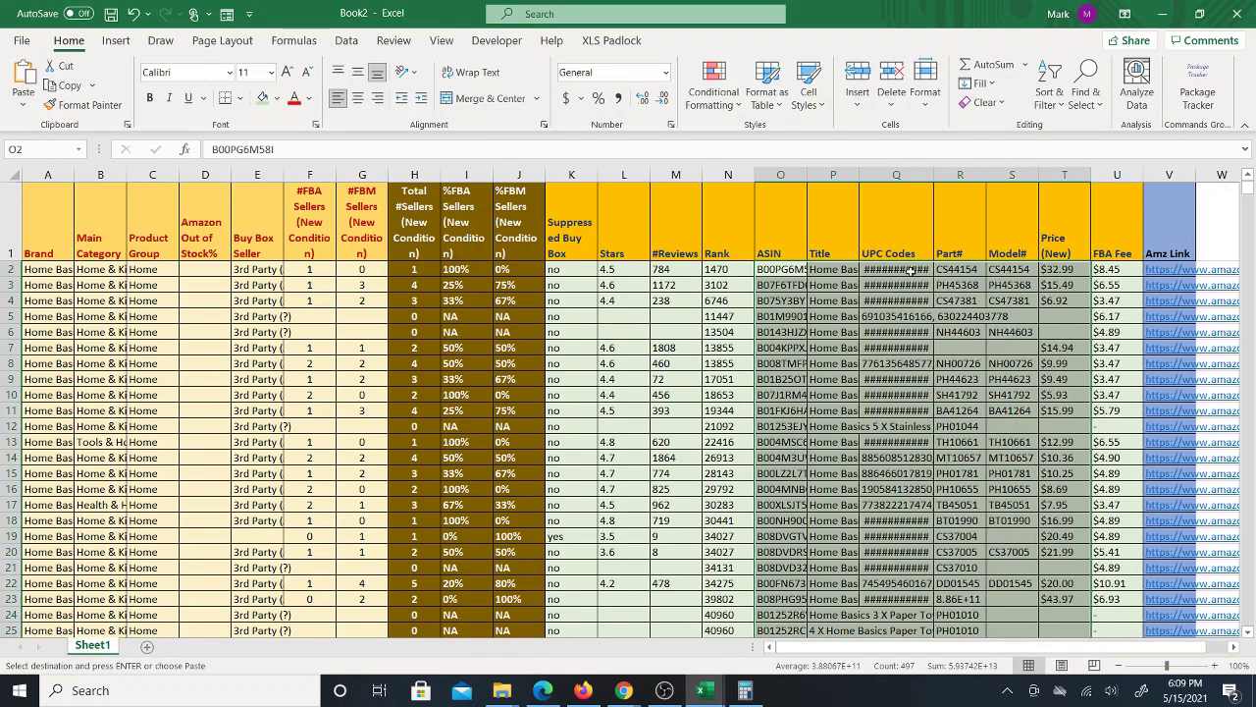
left_click_drag(933, 175, 948, 175)
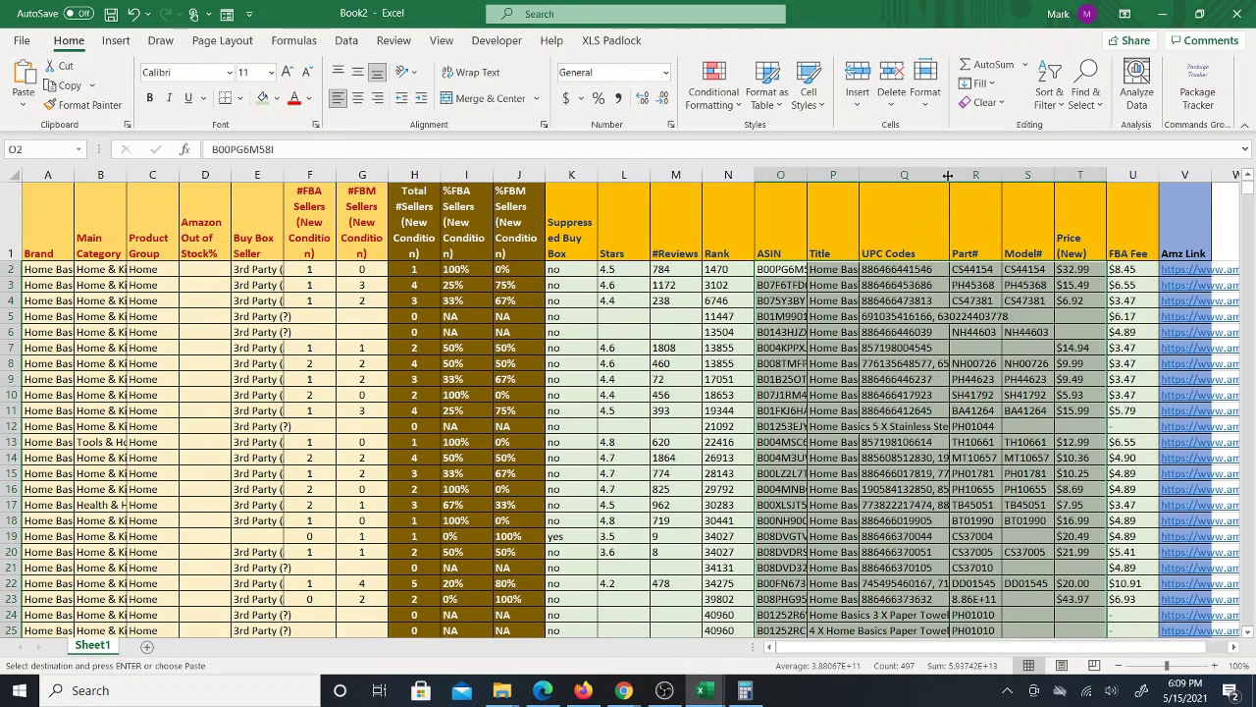
double_click(807, 175)
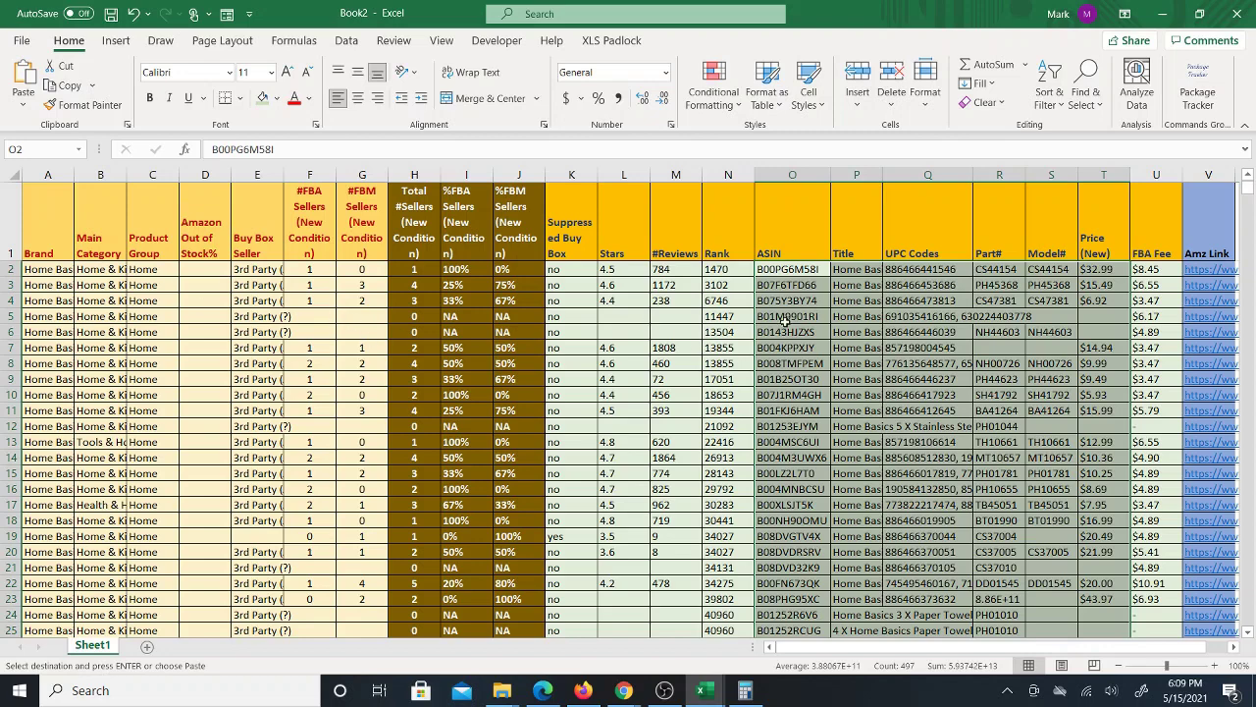
Switch to the Keepa Product Finder in Chrome and return to the Amazon FBA/FBM Source and Profit Sheet
mouse_move(621, 685)
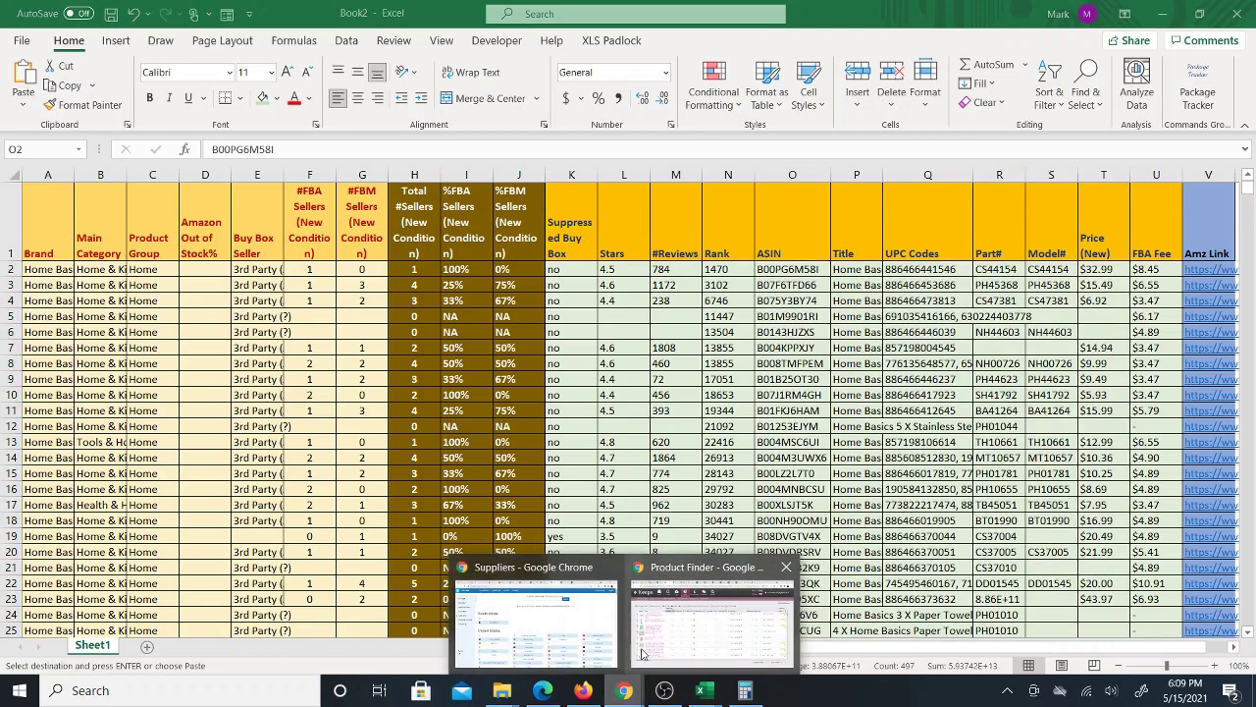
left_click(707, 623)
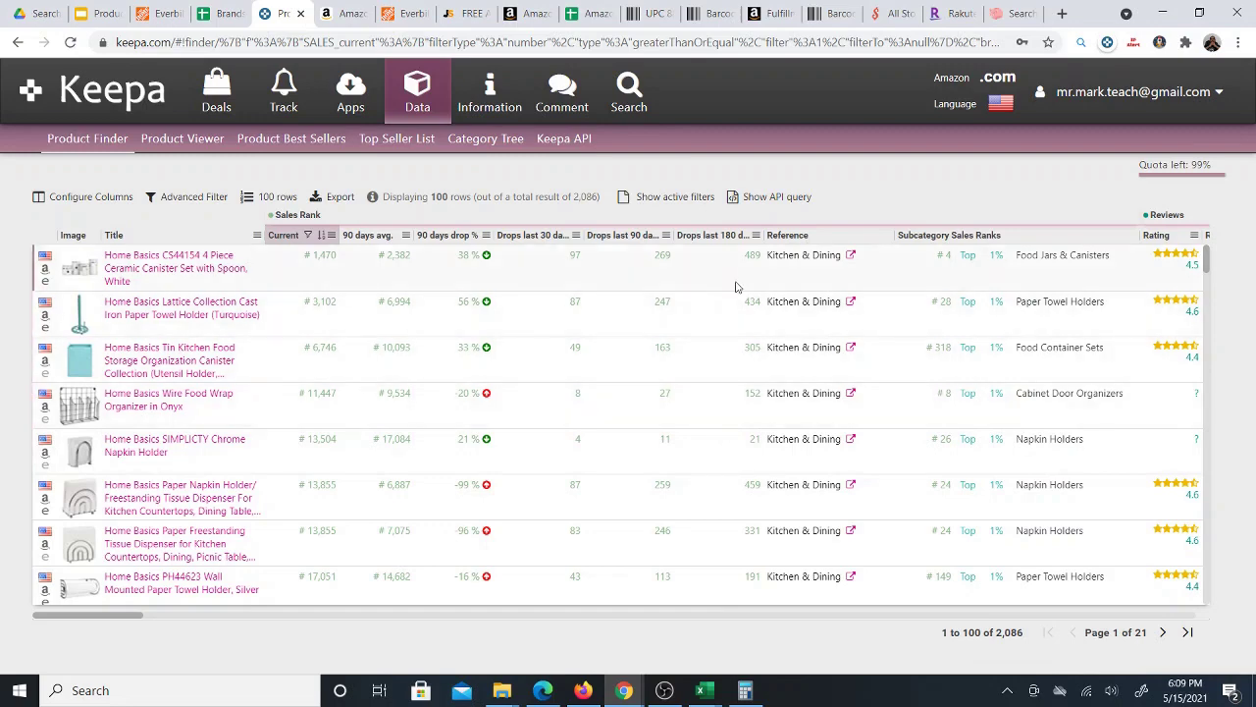
left_click(592, 20)
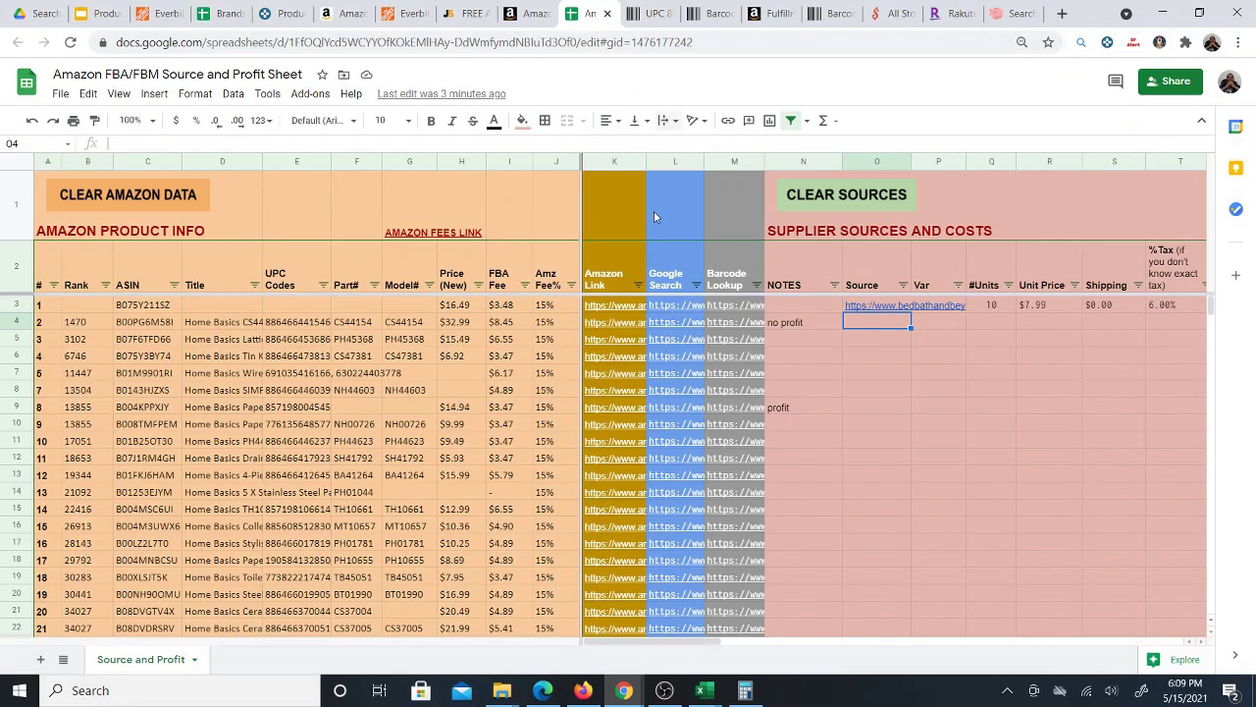